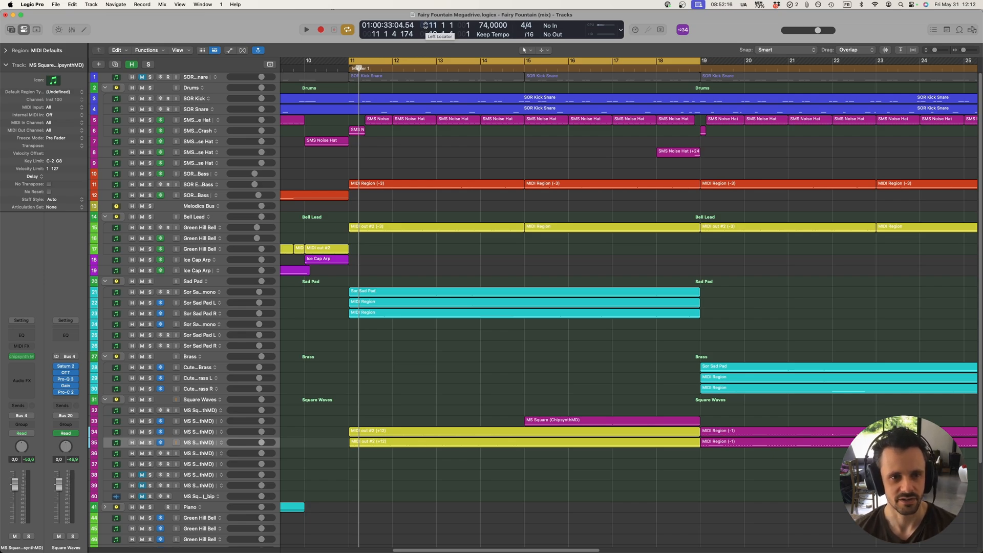
Step: Play the full mix from bar 11, and solo the SOR Kick and SOR Snare tracks to hear them alone
key("space")
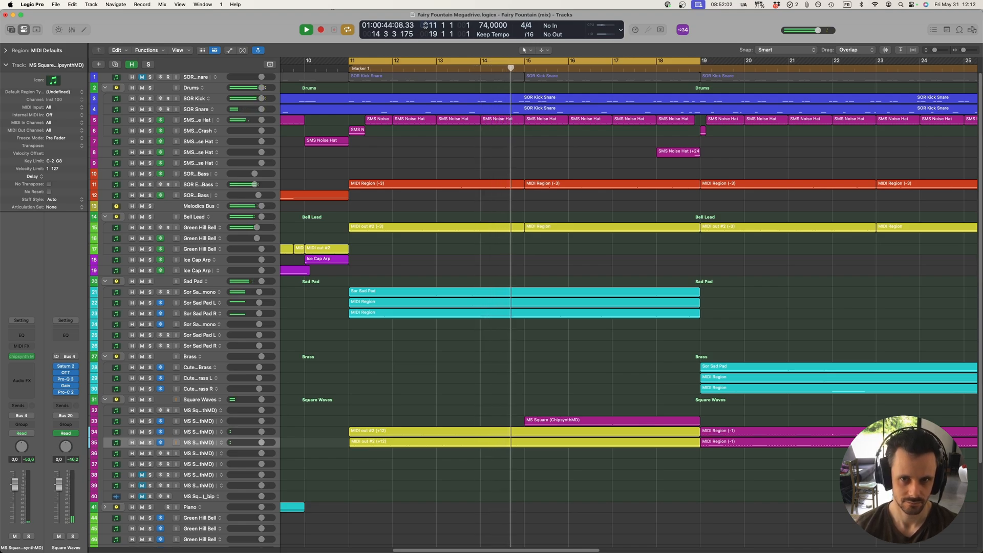
key("space")
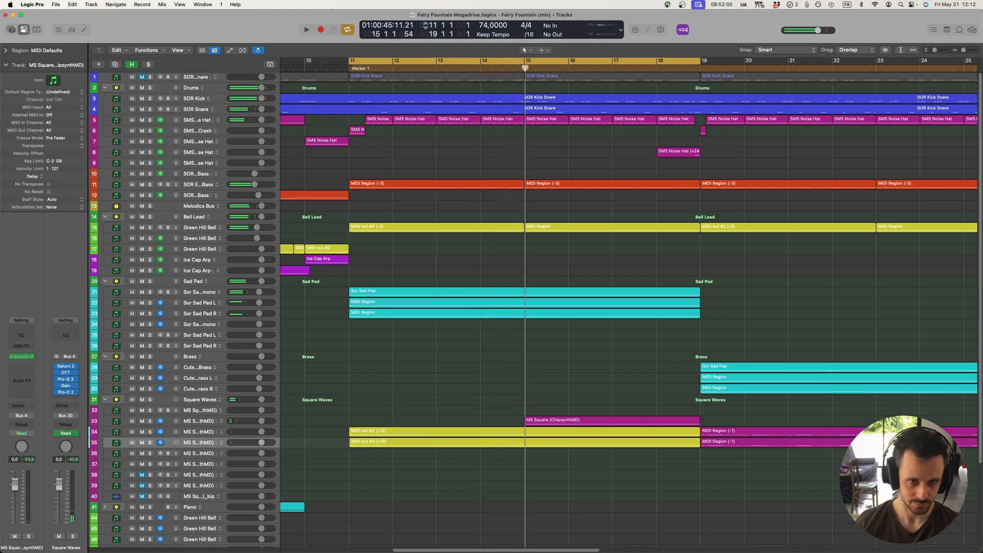
left_click(192, 103)
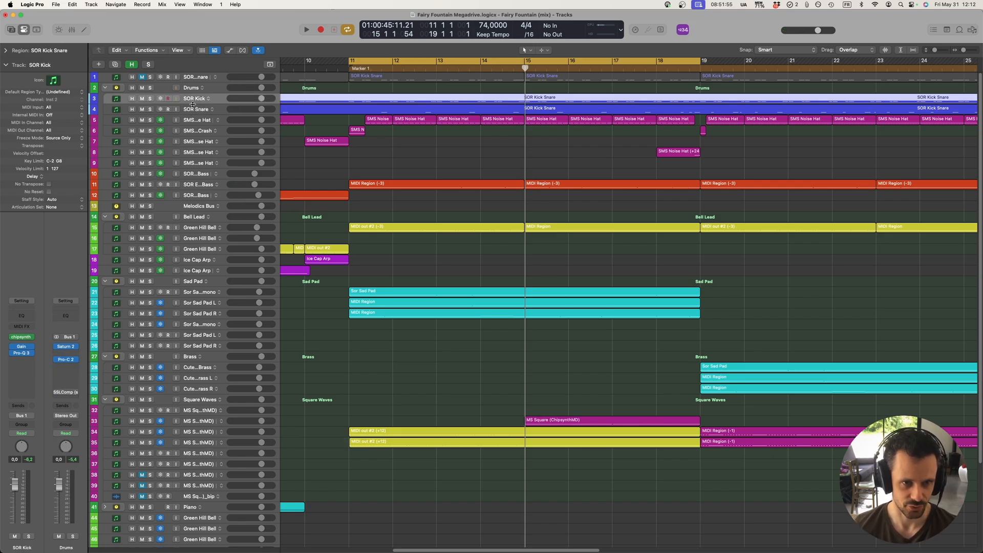
left_click(194, 109, "shift")
key("s")
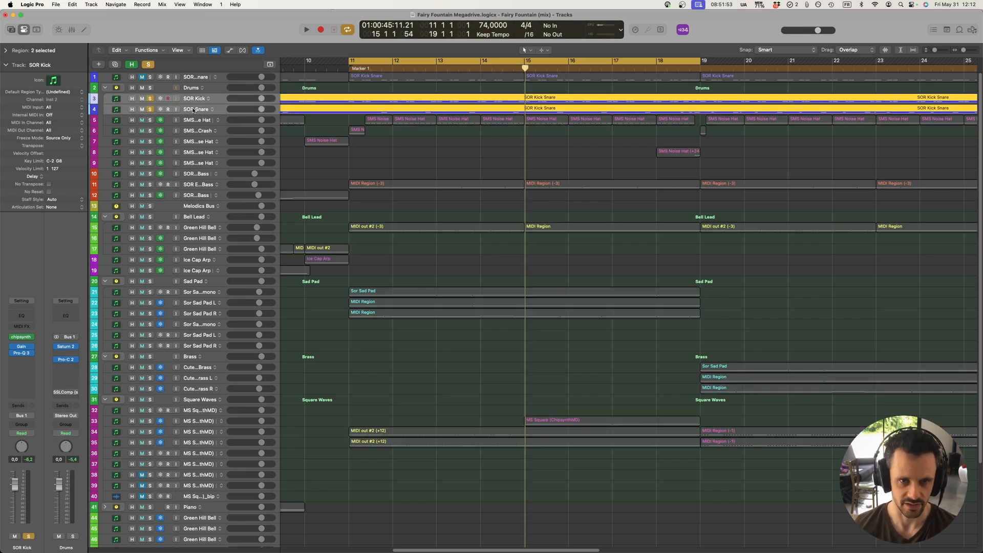
key("space")
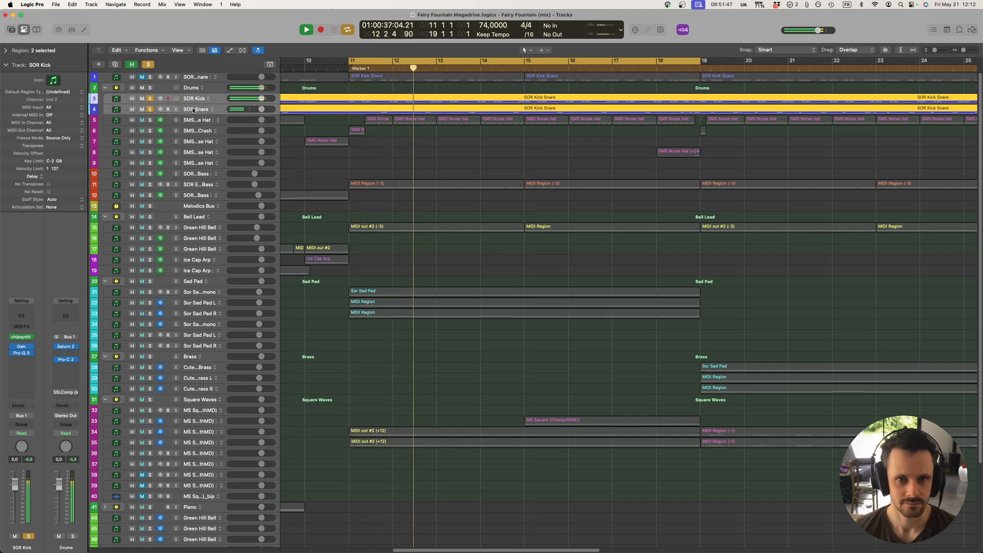
key("space")
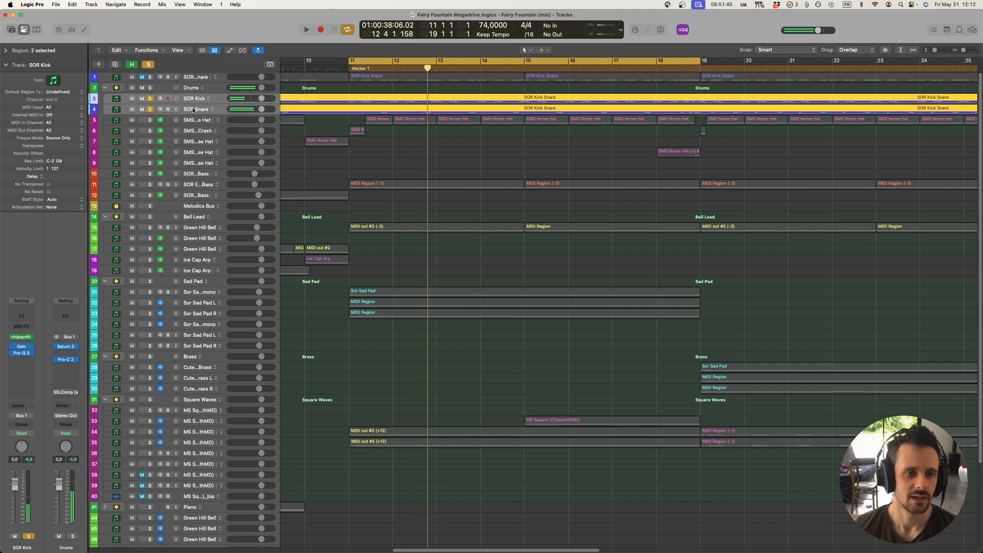
Step: Examine the DAC sample in the SOR Kick track's chipsynth MD instrument, close it and unsolo the kick and snare
key("Up")
key("Down")
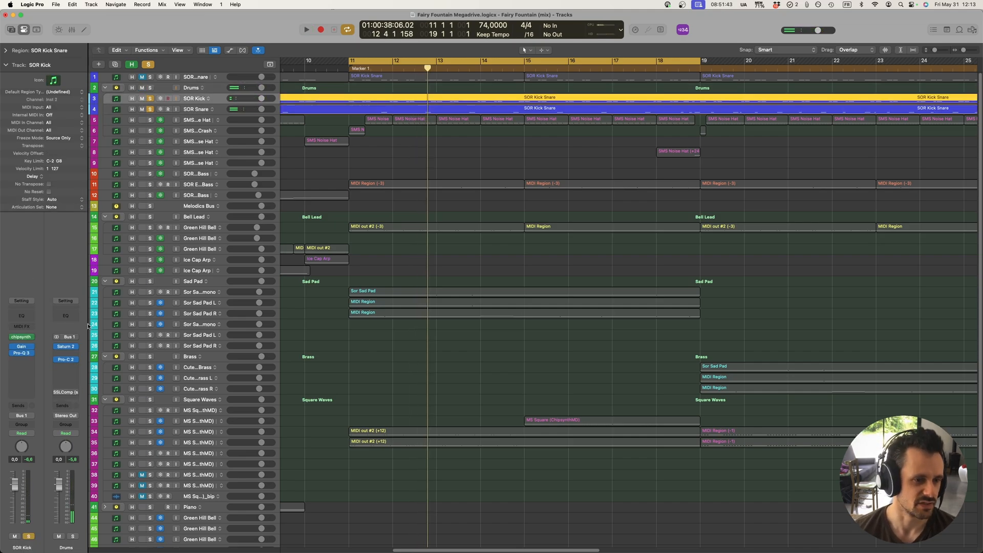
left_click(21, 337)
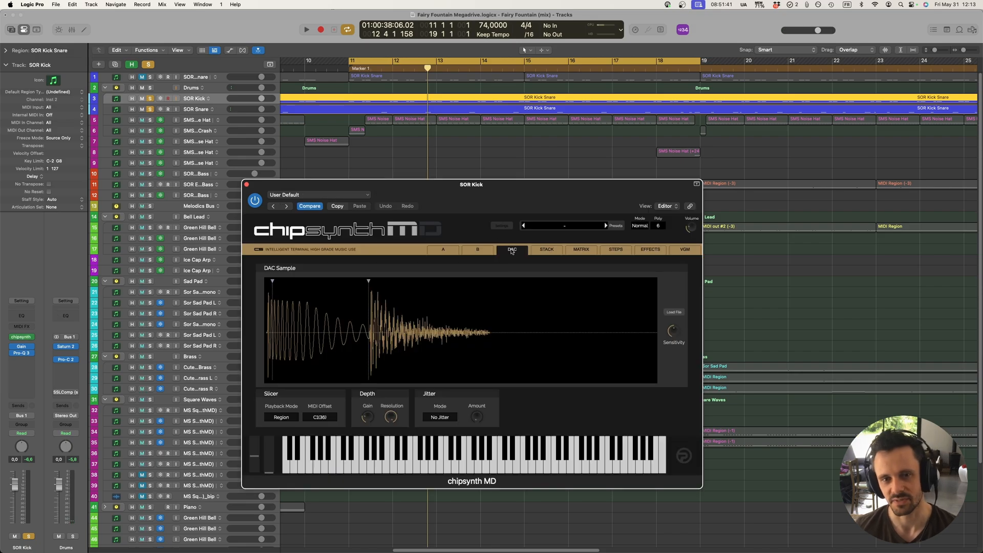
left_click_drag(544, 190, 438, 211)
left_click_drag(329, 216, 457, 191)
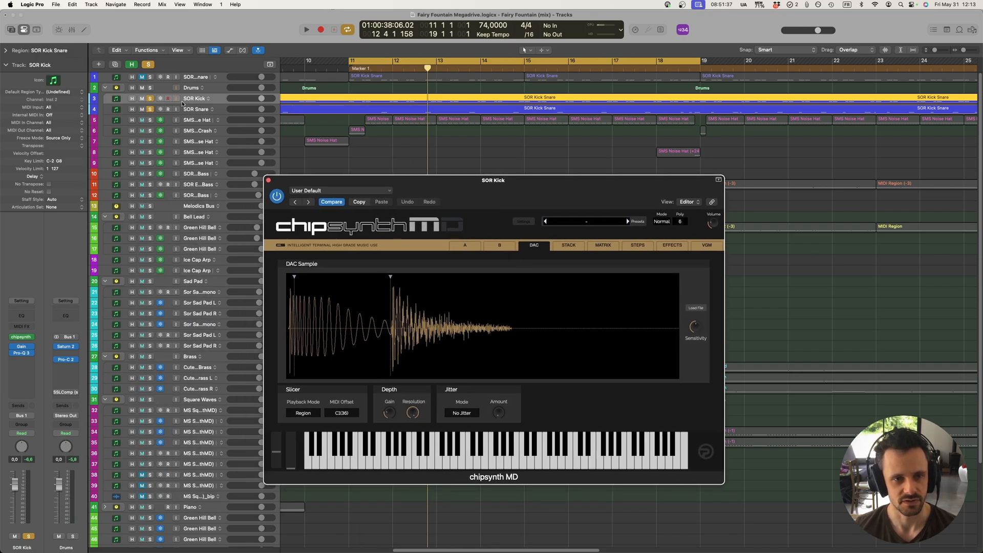
left_click_drag(515, 190, 479, 205)
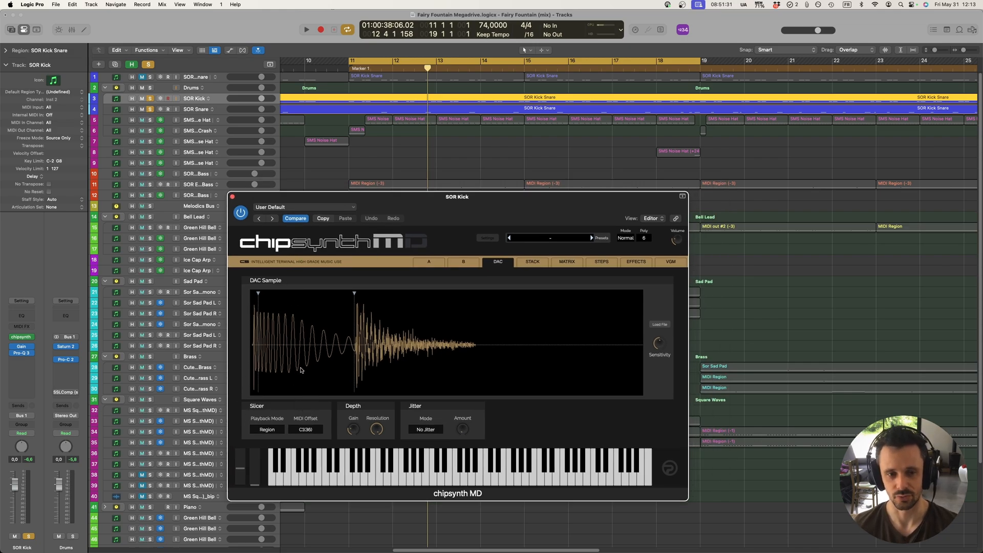
left_click(232, 196)
left_click(150, 100)
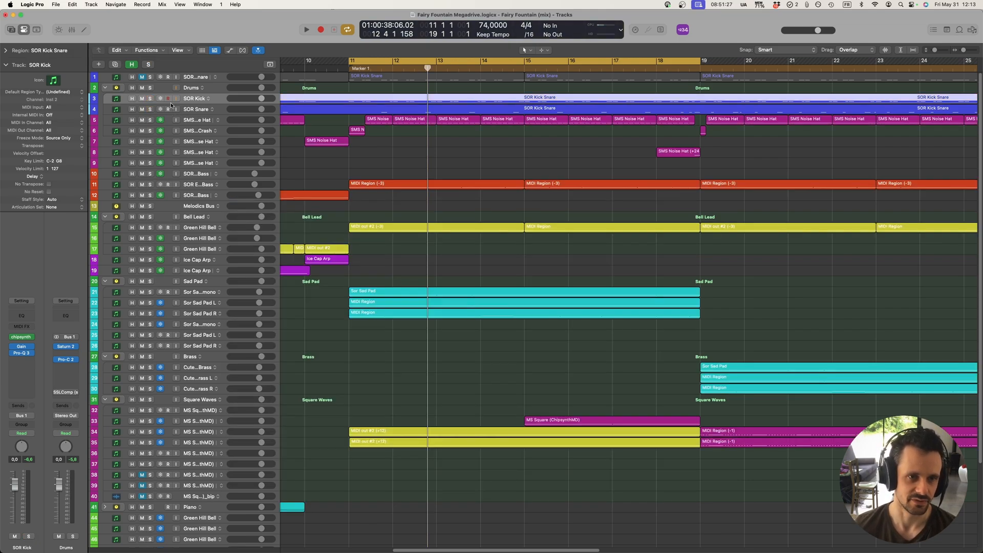
Step: Enlarge the track rows and audition the SMS Noise Hat and SMS Noise Crash tracks in solo, ending with both unsoloed
key("super+Down")
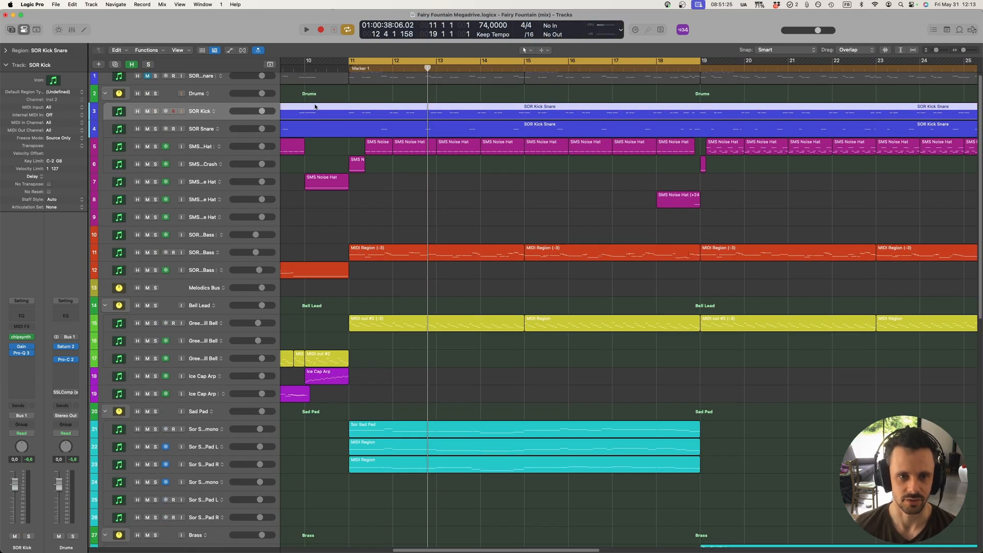
left_click(206, 149)
left_click(204, 165, "shift")
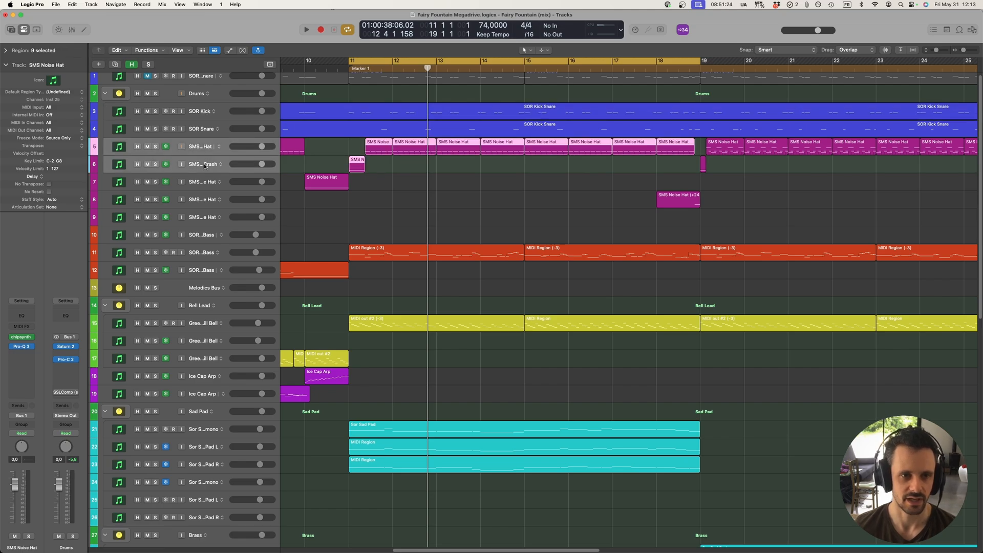
left_click(155, 146)
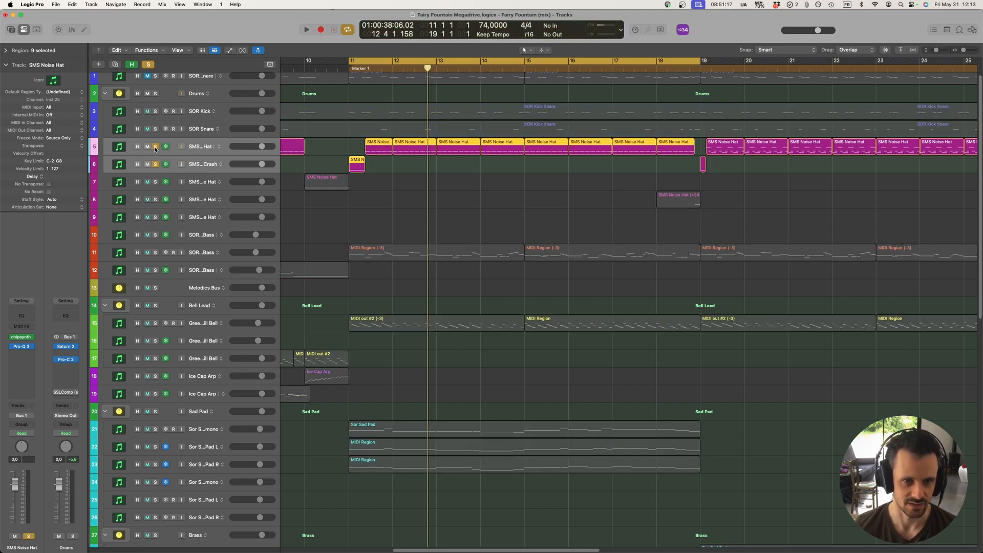
key("space")
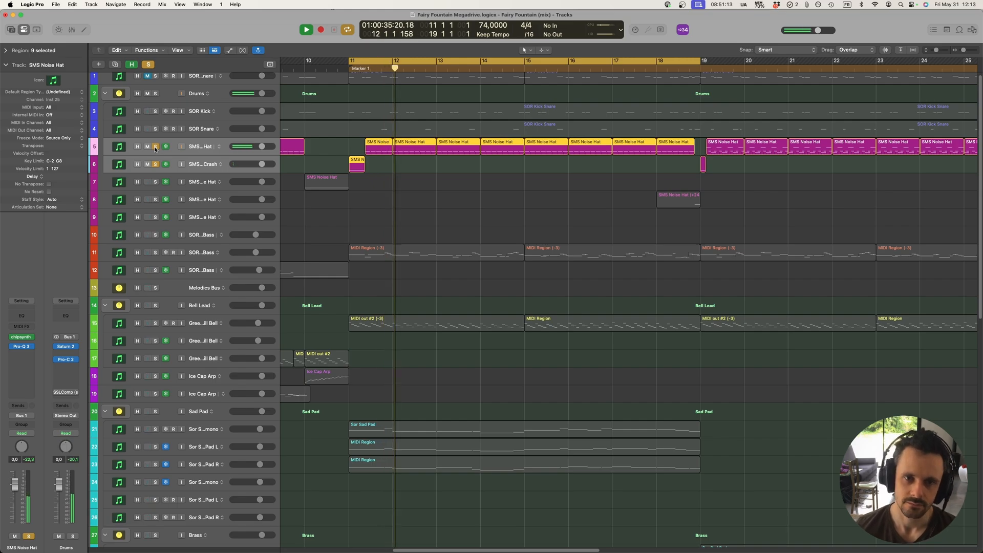
key("super+Down")
key("super+Down")
scroll(469, 202, "up", 2)
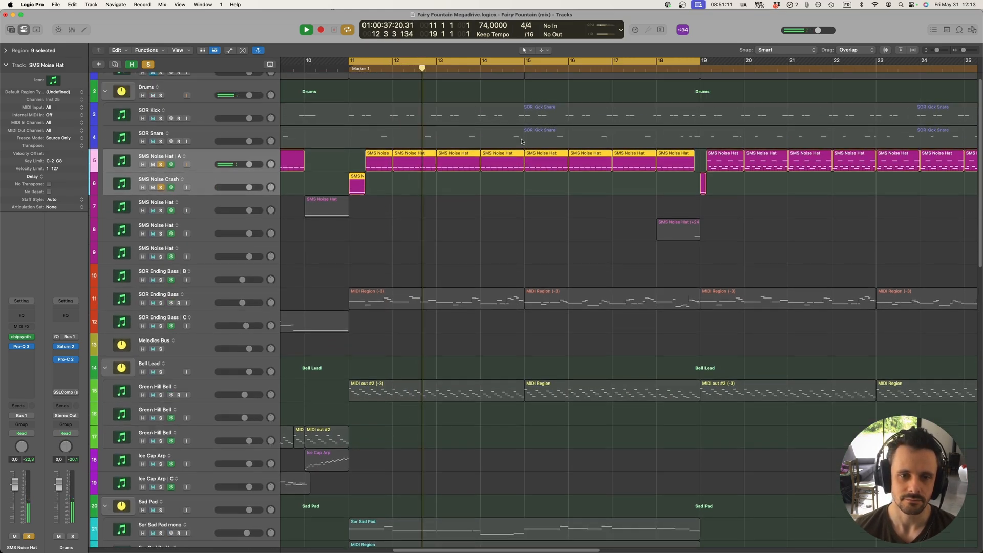
key("space")
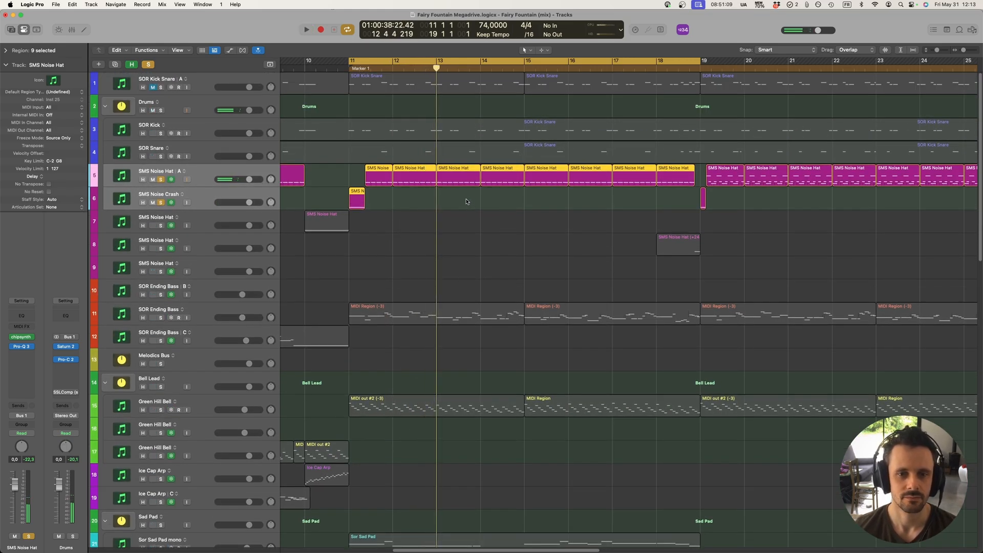
left_click(295, 187)
left_click(203, 171)
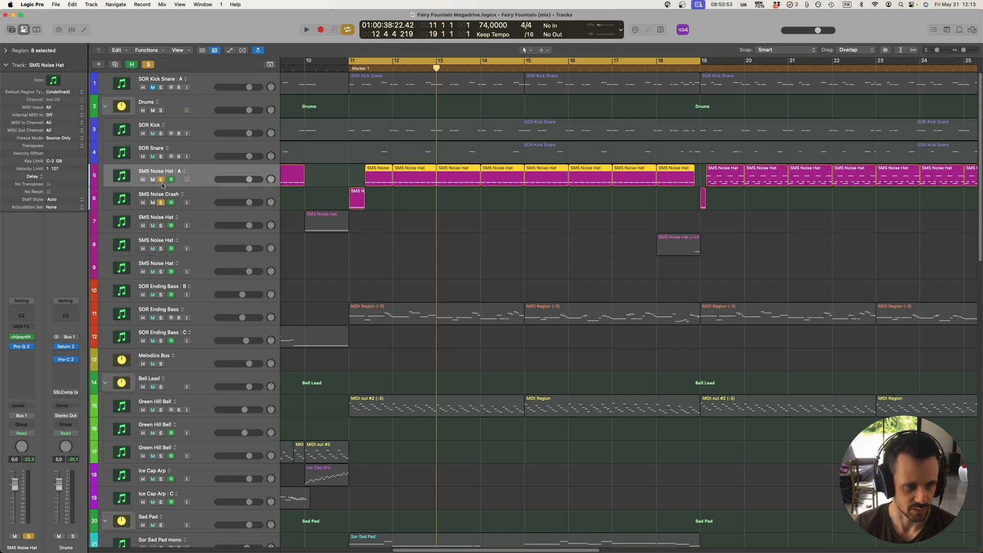
key("s")
Step: Audition the SOR Ending Bass on track 11 in solo, unsolo it and clear the region selection
left_click(213, 312)
key("s")
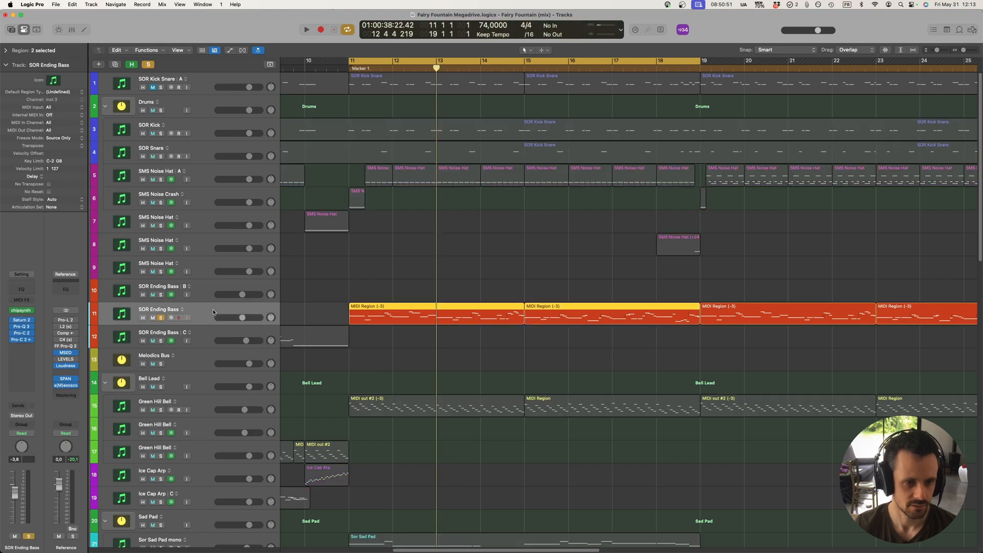
key("space")
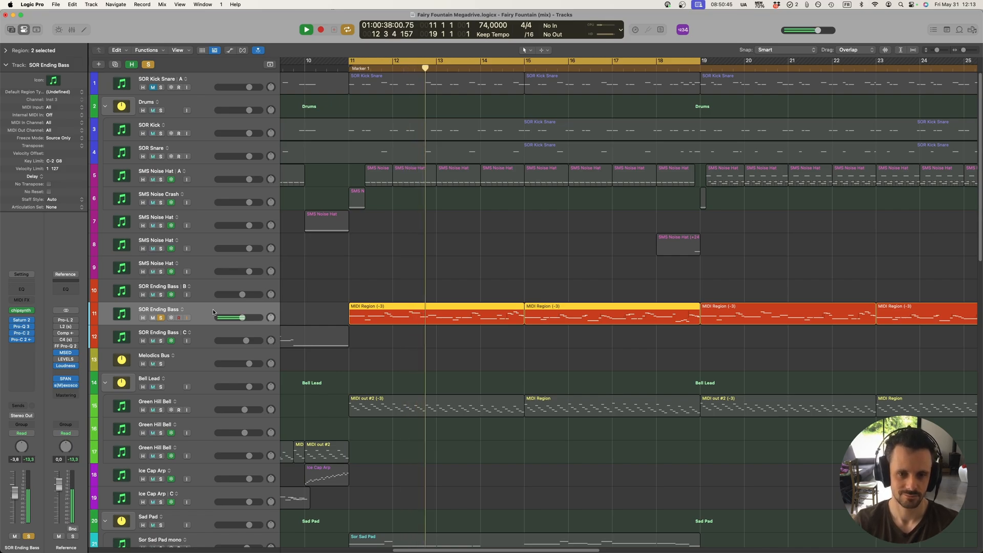
key("space")
key("s")
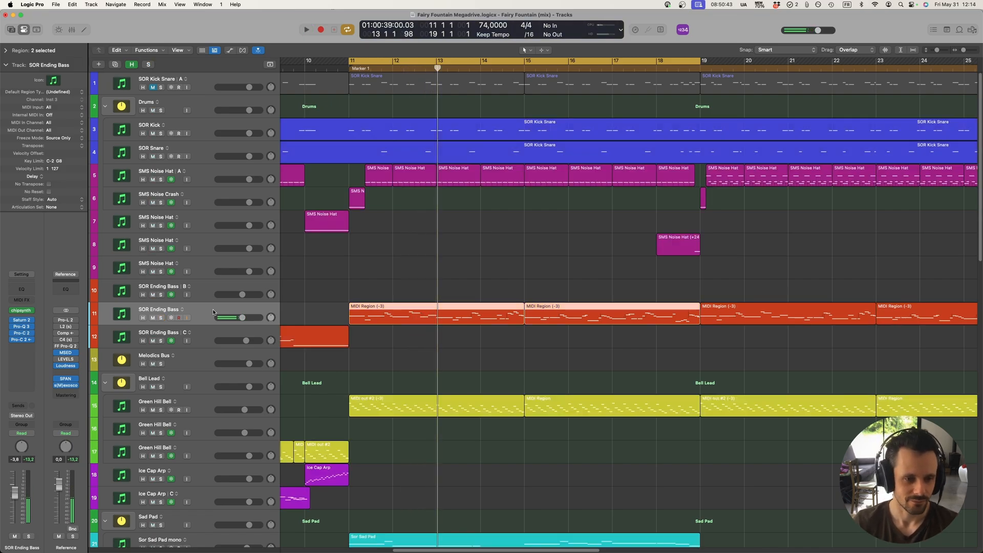
left_click(478, 247)
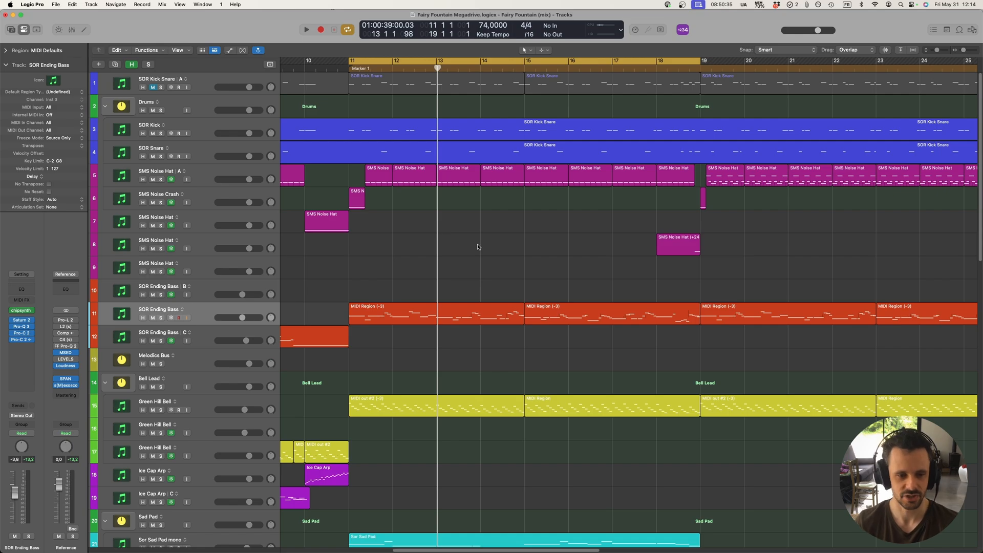
Step: Audition the Green Hill Bell lead on track 15 in solo, stop playback and unsolo it
left_click(198, 402)
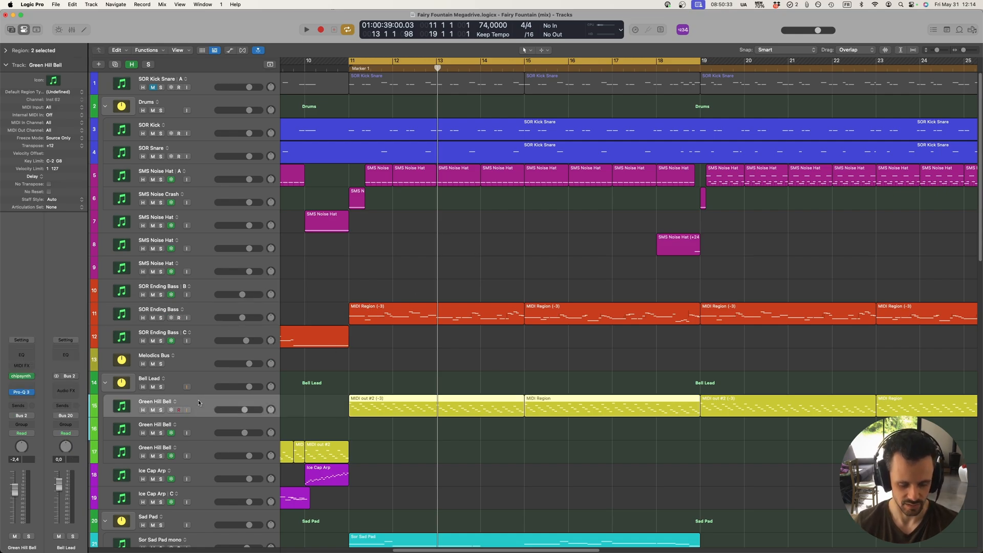
key("s")
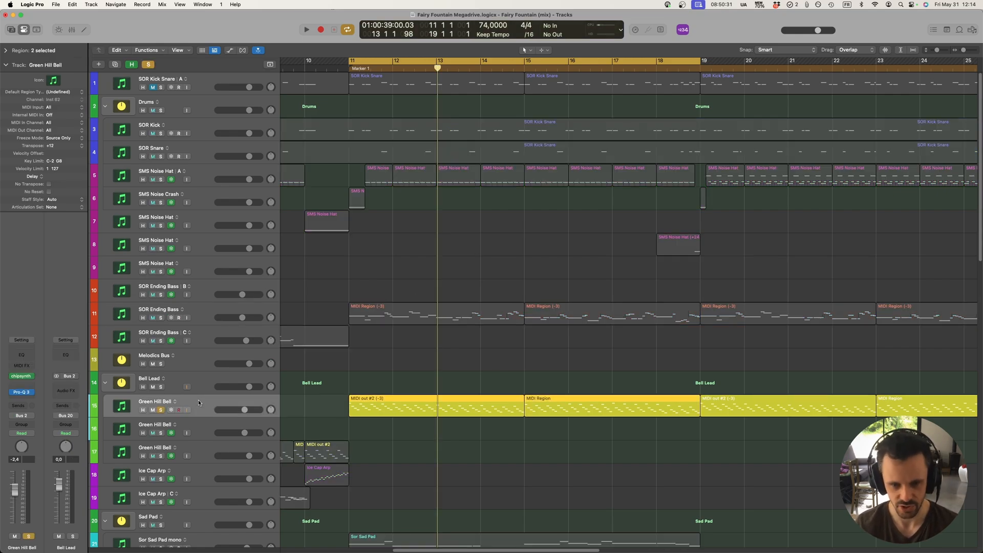
key("space")
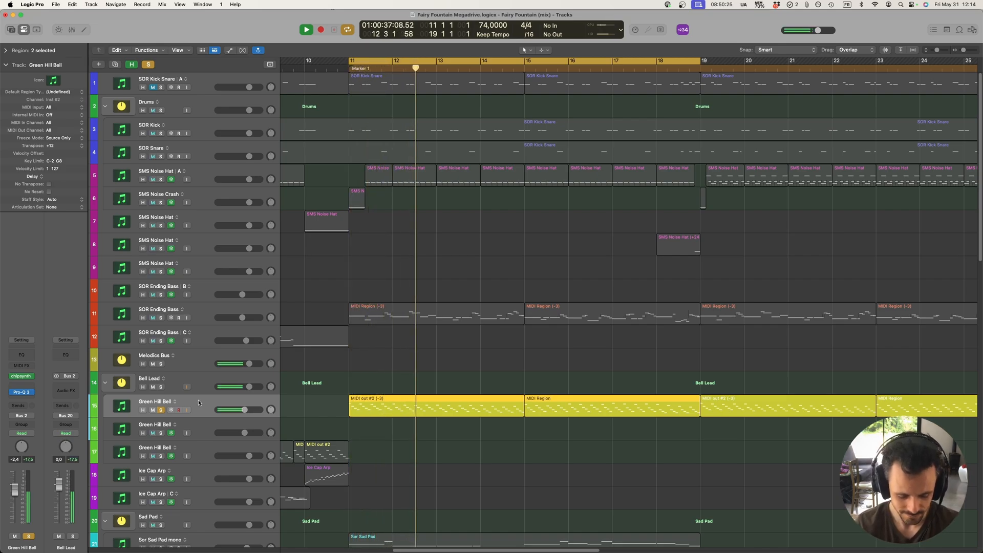
key("space")
key("s")
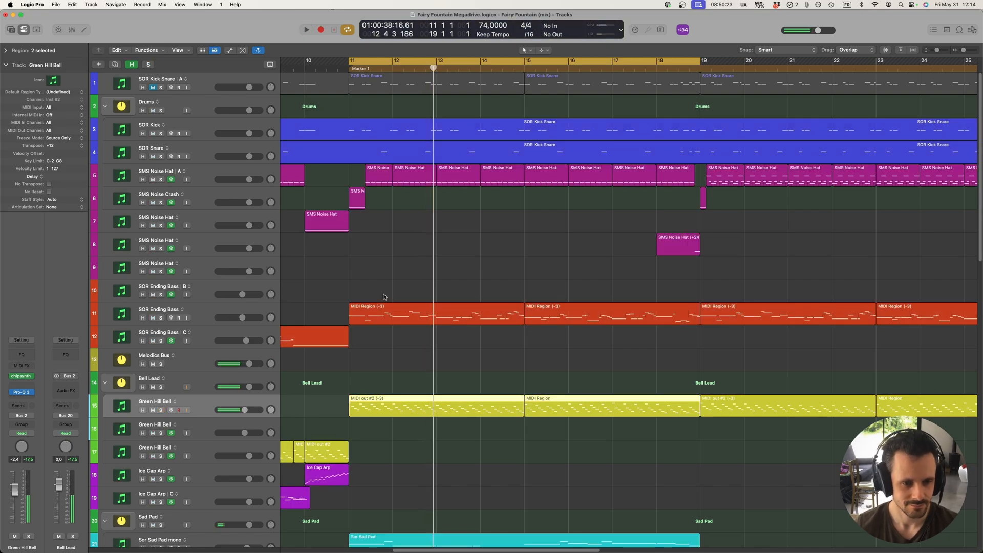
Step: Solo the Sad Pad group track and play the cycled section from bar 11
scroll(384, 297, "down", 3)
scroll(383, 297, "down", 5)
left_click(199, 306)
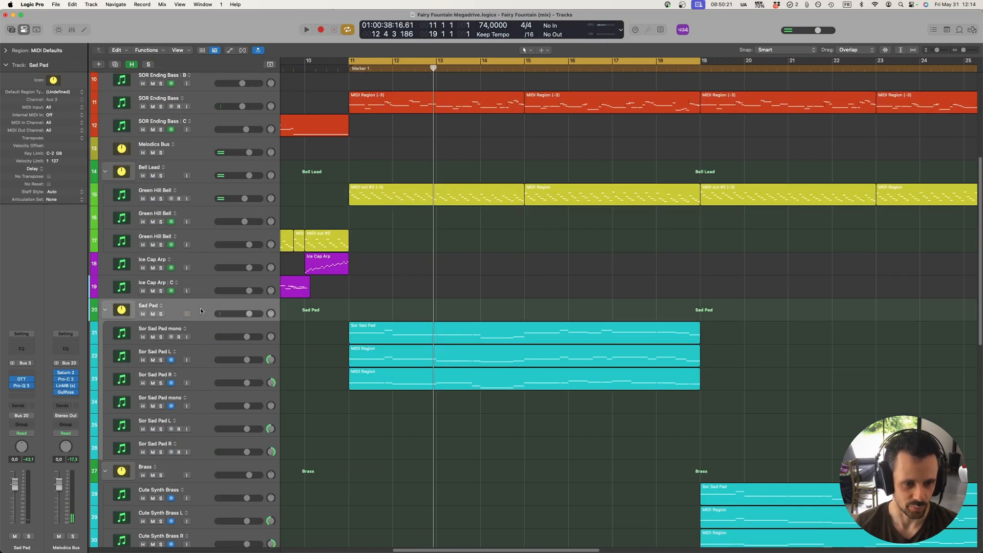
key("s")
key("space")
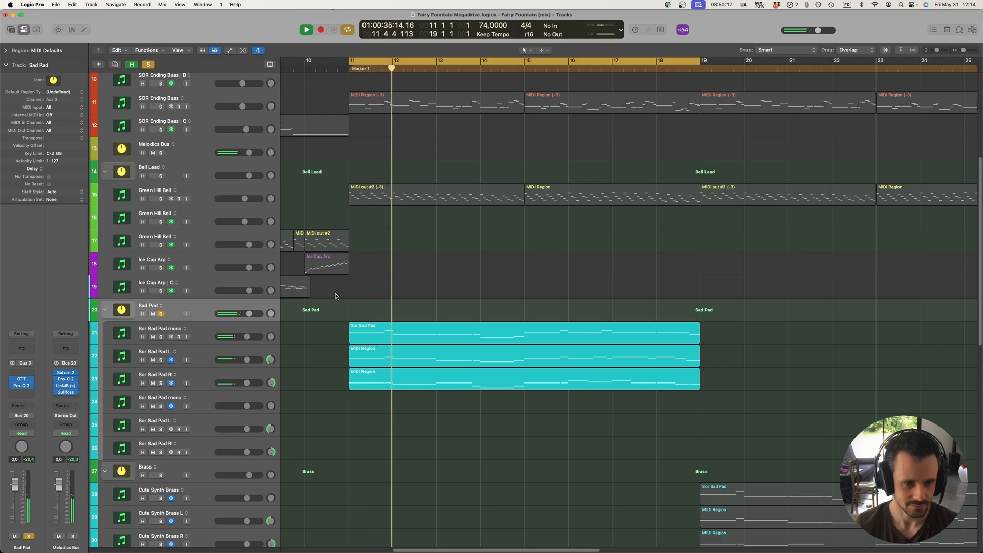
Step: Open the three Sad Pad regions at bar 11 together in the Piano Roll and stop playback
left_click_drag(338, 333, 417, 376)
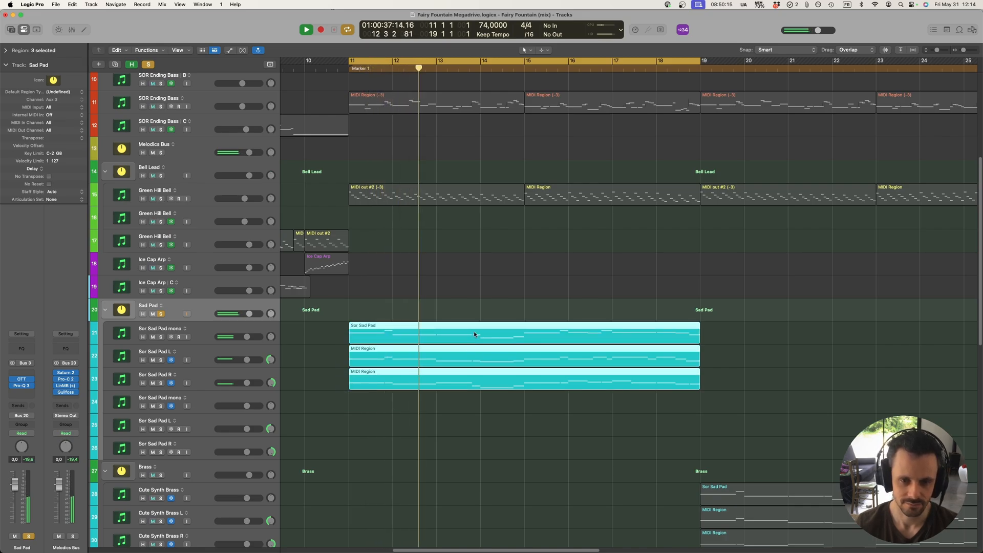
double_click(474, 334)
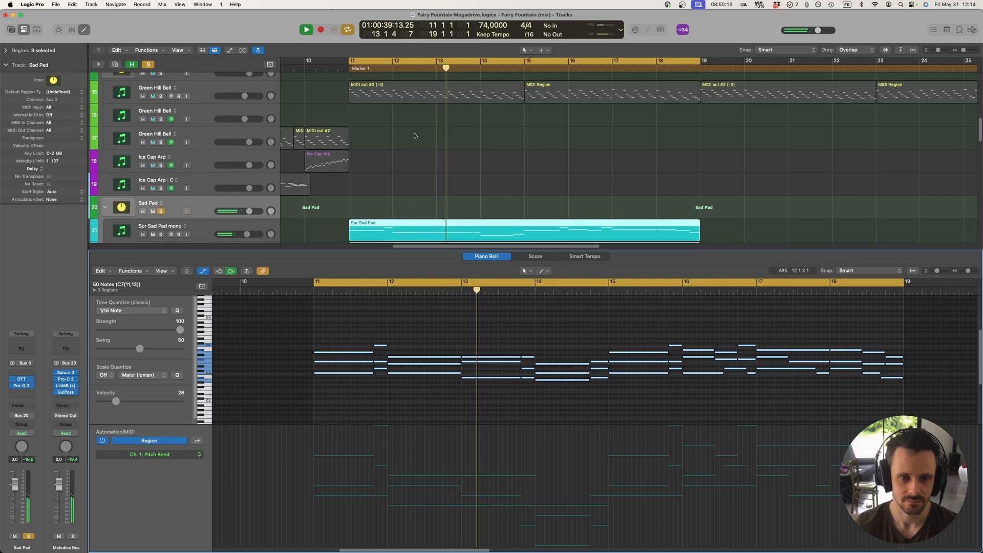
scroll(416, 133, "down", 3)
key("space")
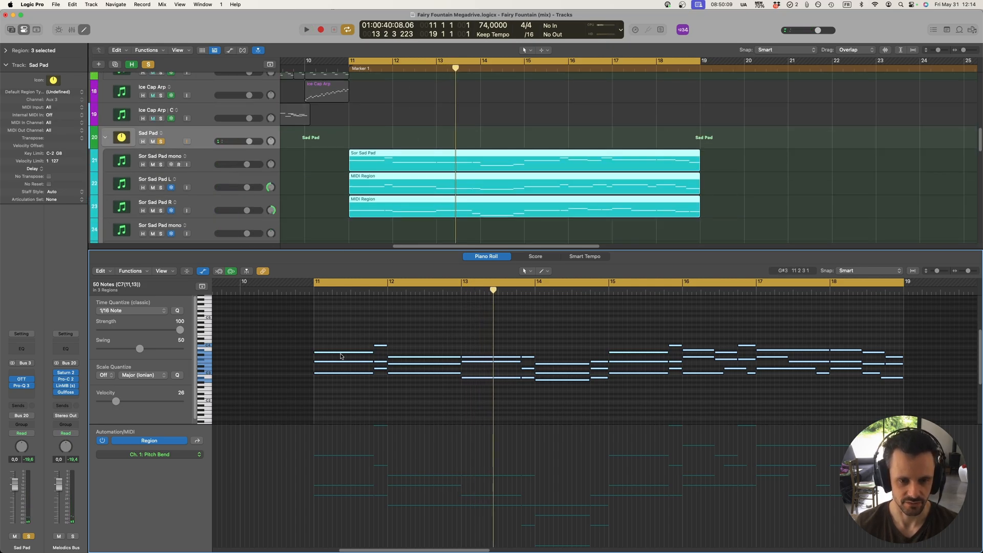
Step: Examine the notes of the Sor Sad Pad mono, L and R tracks one at a time, and close the Piano Roll
left_click(212, 160)
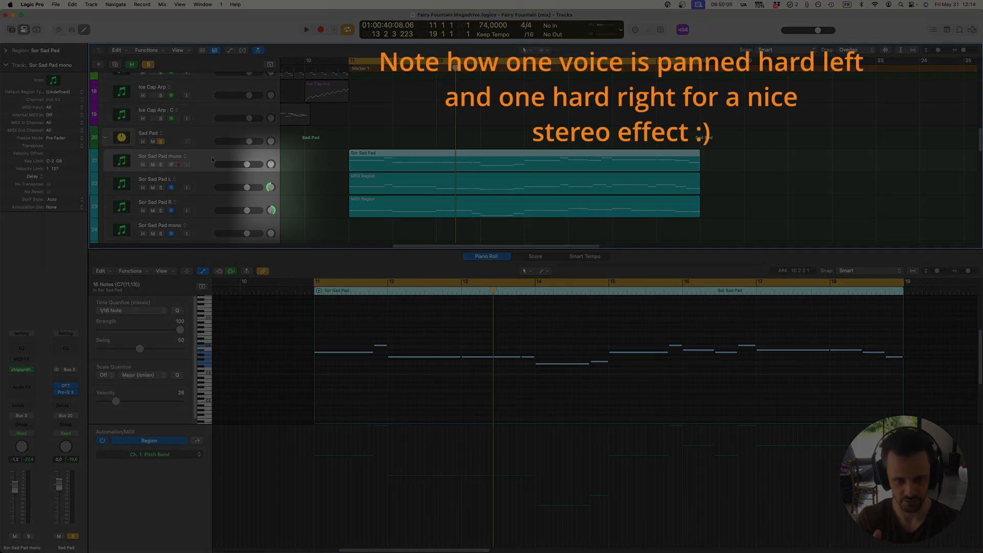
key("Down")
key("Down")
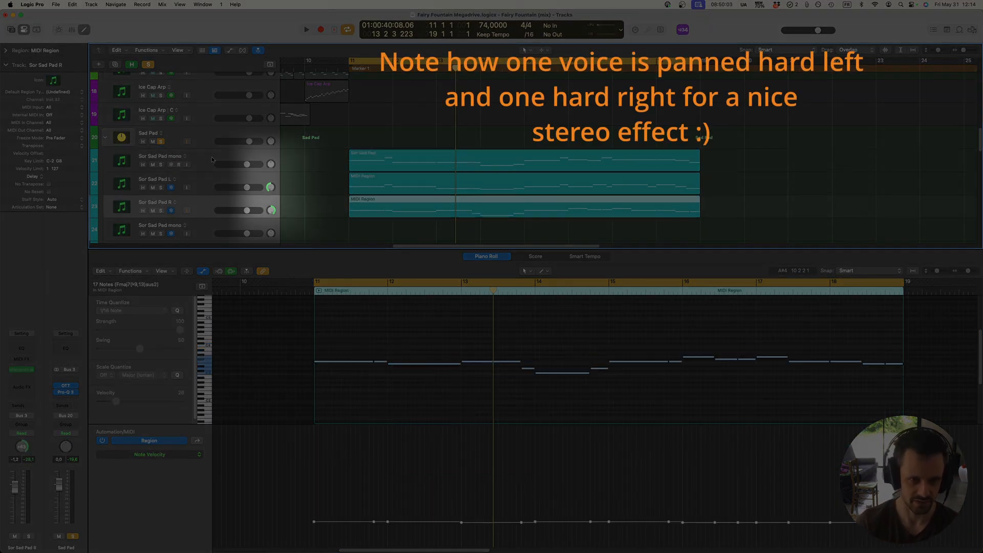
key("Up")
key("Up")
key("Down")
key("Down")
key("Up")
key("Up")
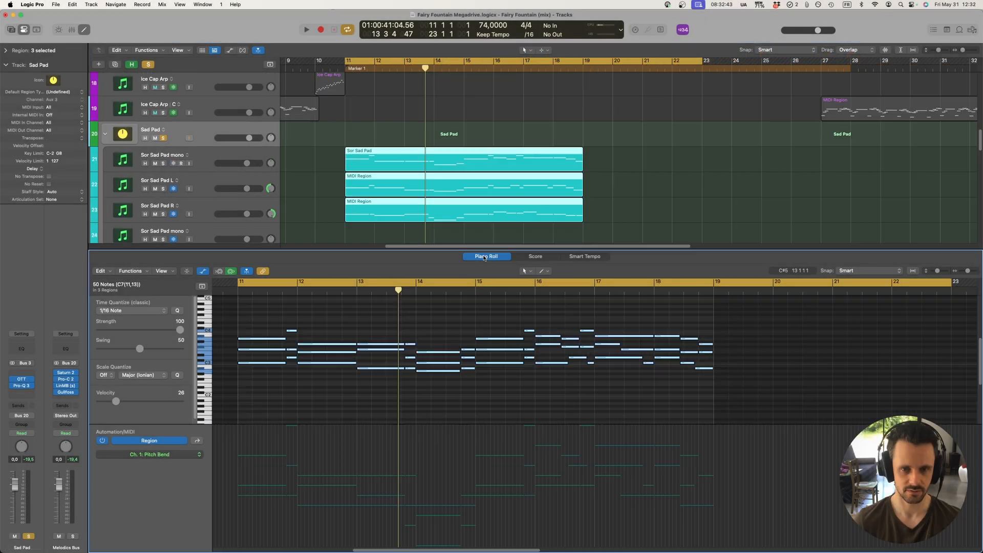
key("e")
scroll(368, 228, "down", 5)
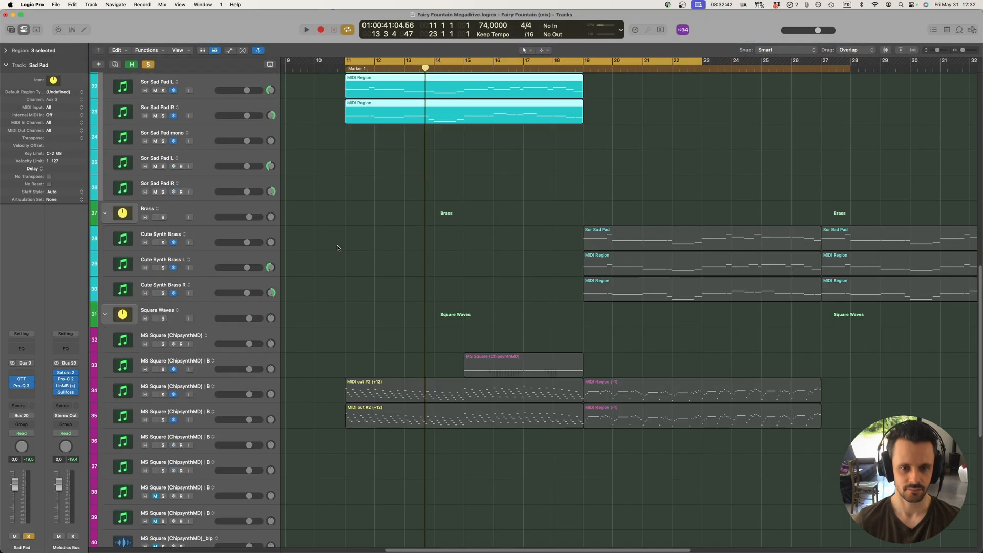
Step: Unsolo the Sad Pad group track and select the two MS Square tracks 34 and 35
scroll(145, 137, "up", 4)
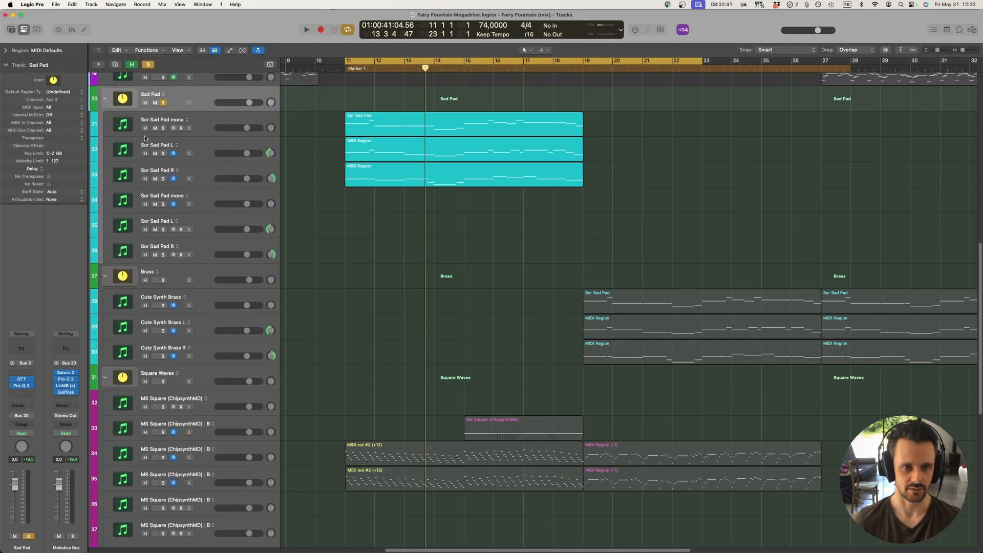
left_click(164, 103)
scroll(211, 237, "down", 5)
left_click(200, 323)
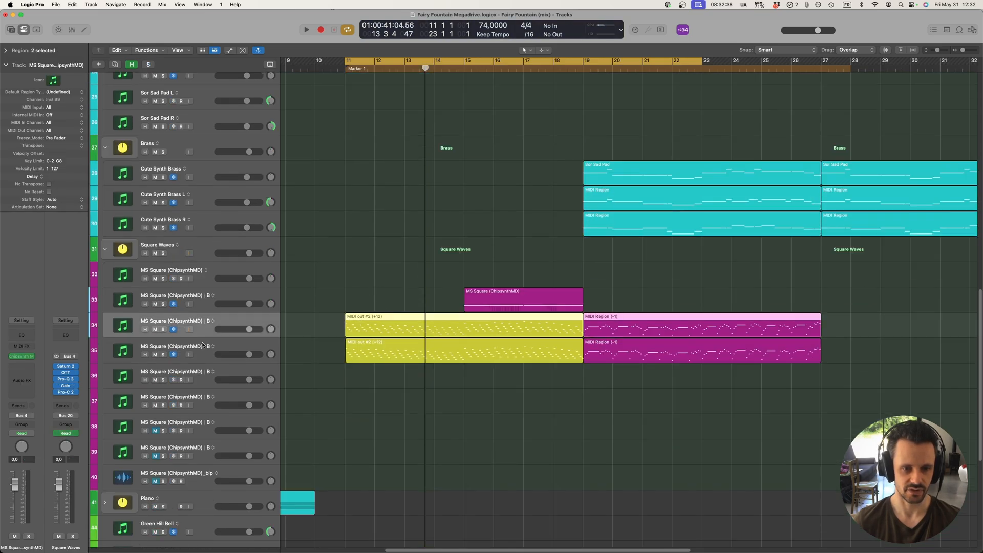
left_click(203, 345, "shift")
scroll(480, 212, "down", 2)
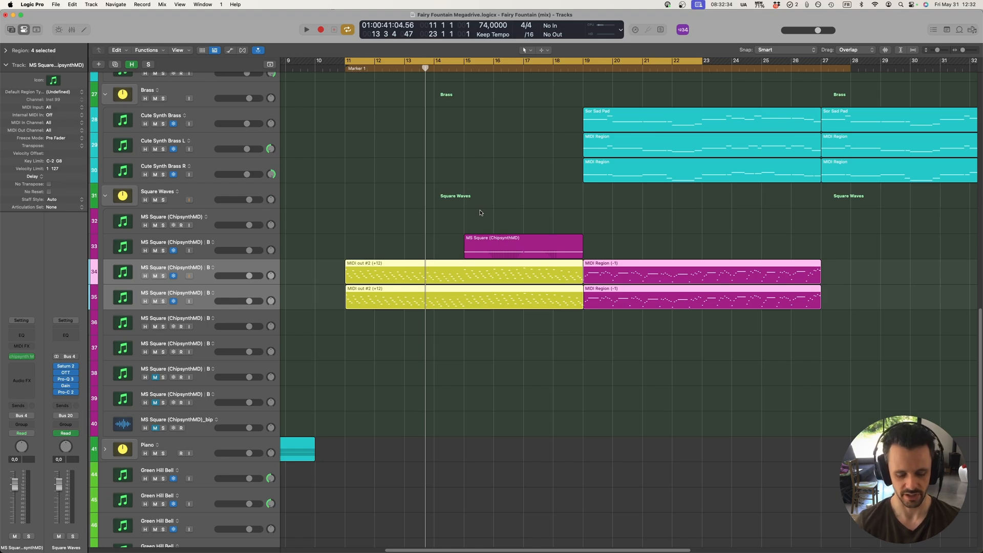
Step: Audition MS Square tracks 34 and 35 in solo from bar 11, stop playback and unsolo them
key("ctrl+s")
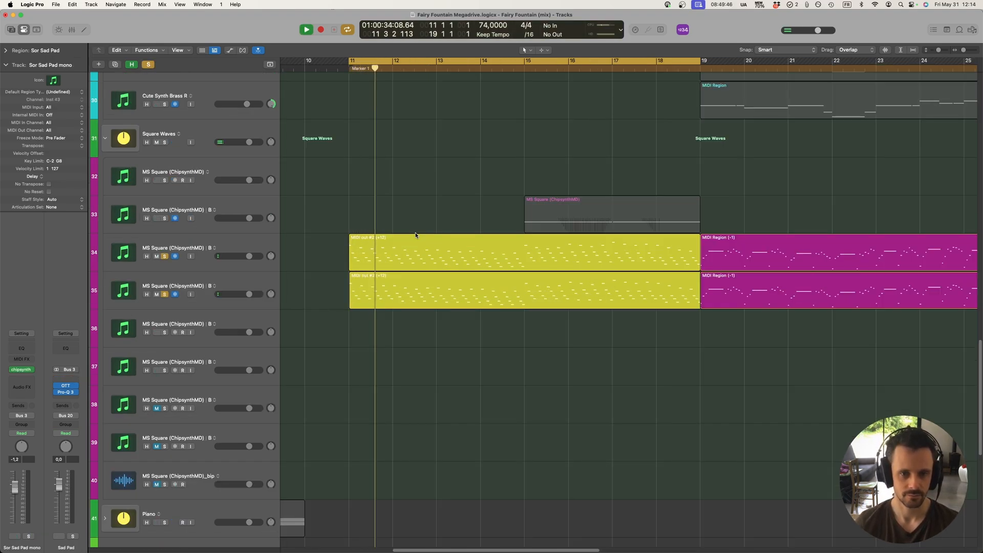
key("space")
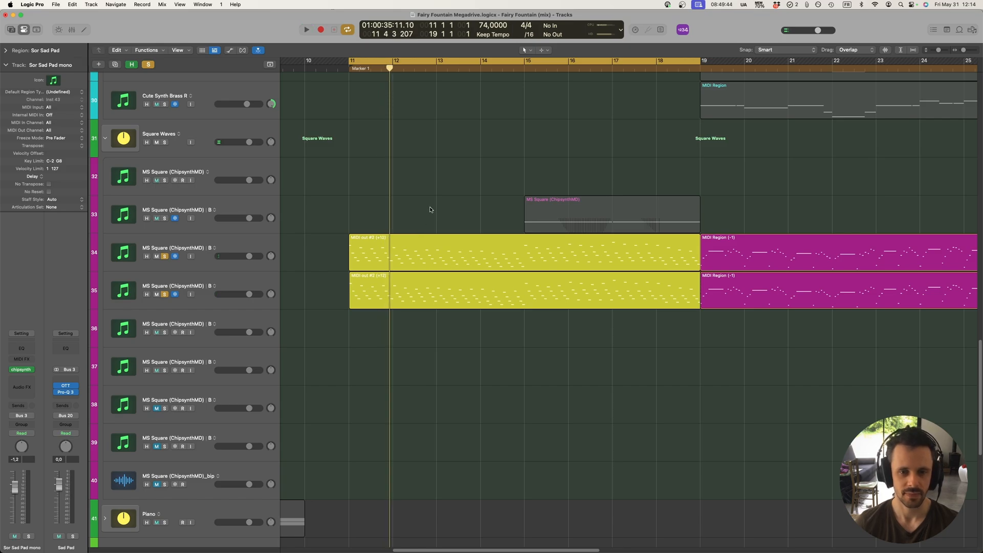
left_click(441, 196)
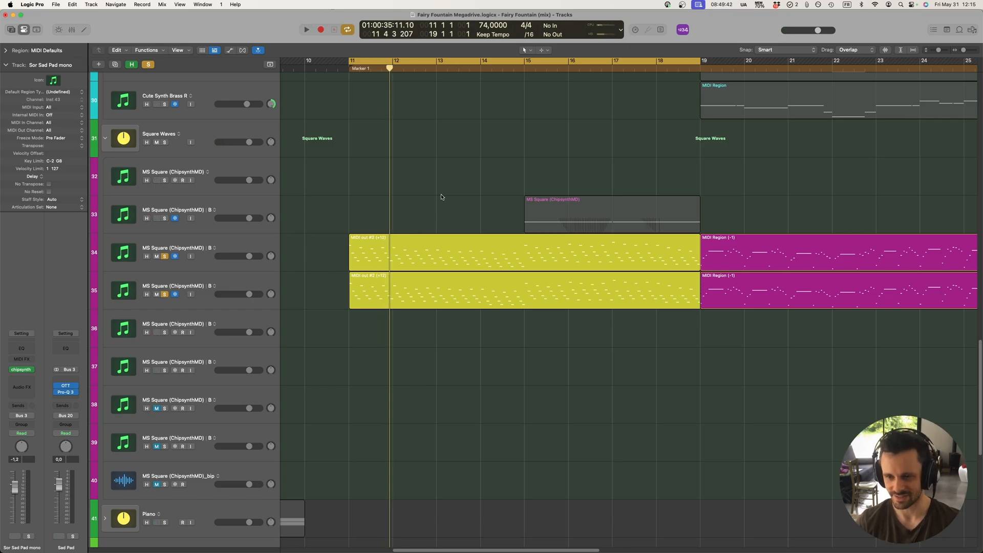
left_click(164, 256)
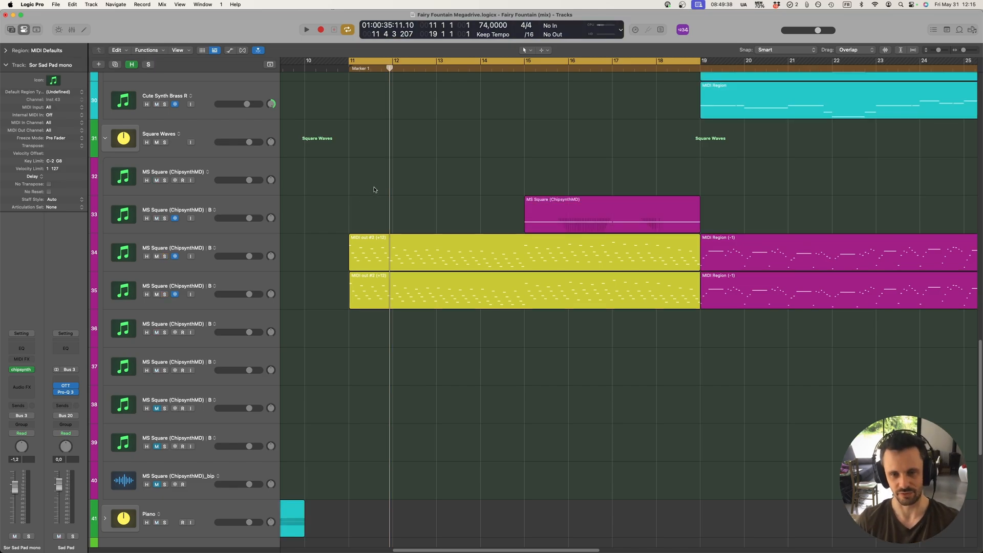
Step: Turn off the cycle and select the two MIDI out #2 regions at bar 11 on tracks 34 and 35
key("super+Left")
key("super+Left")
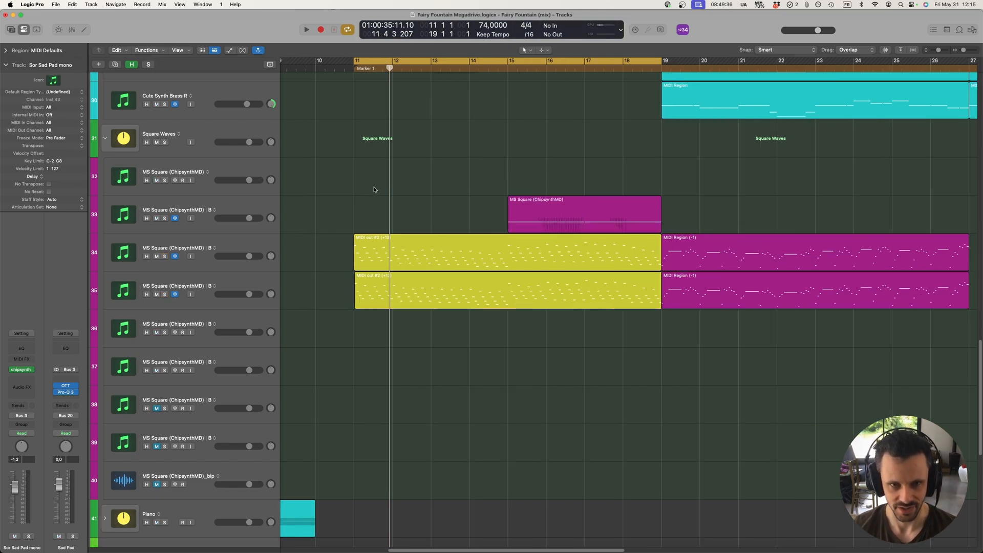
key("c")
key("super+Right")
key("super+Right")
left_click_drag(367, 202, 420, 326)
left_click(417, 221)
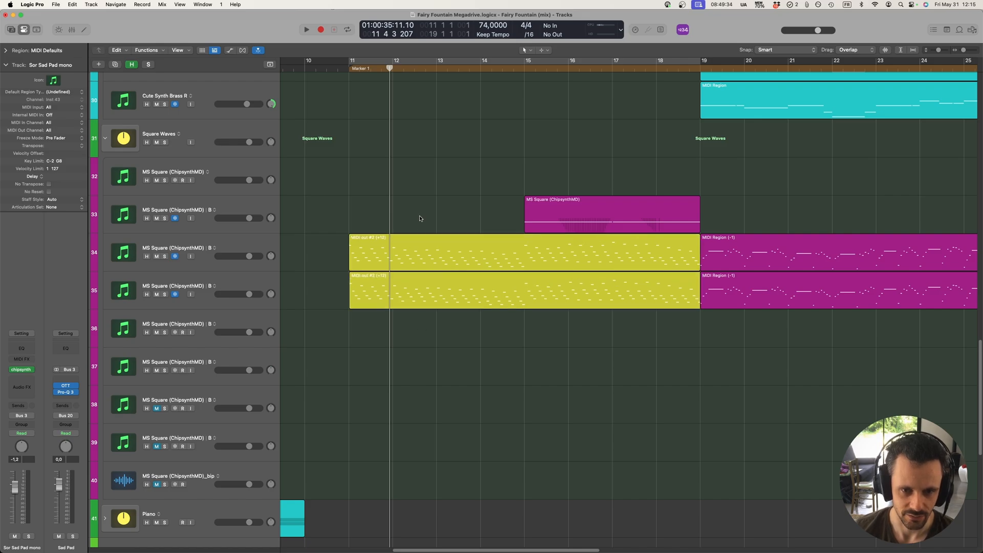
left_click_drag(332, 198, 440, 362)
Step: Examine closely how the starts of the two MIDI out #2 regions at bar 11 line up
scroll(402, 212, "up", 5)
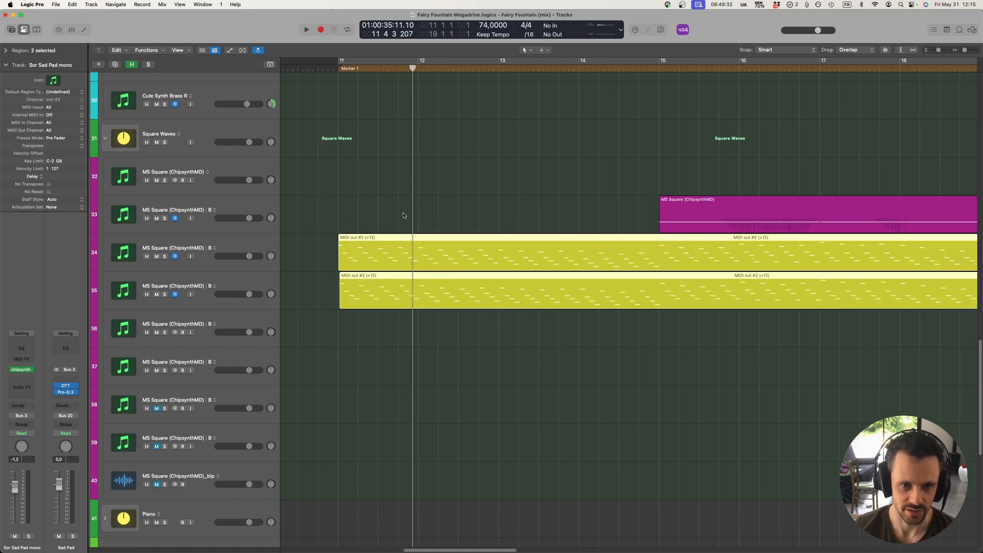
scroll(402, 213, "down", 1)
left_click_drag(328, 204, 451, 428)
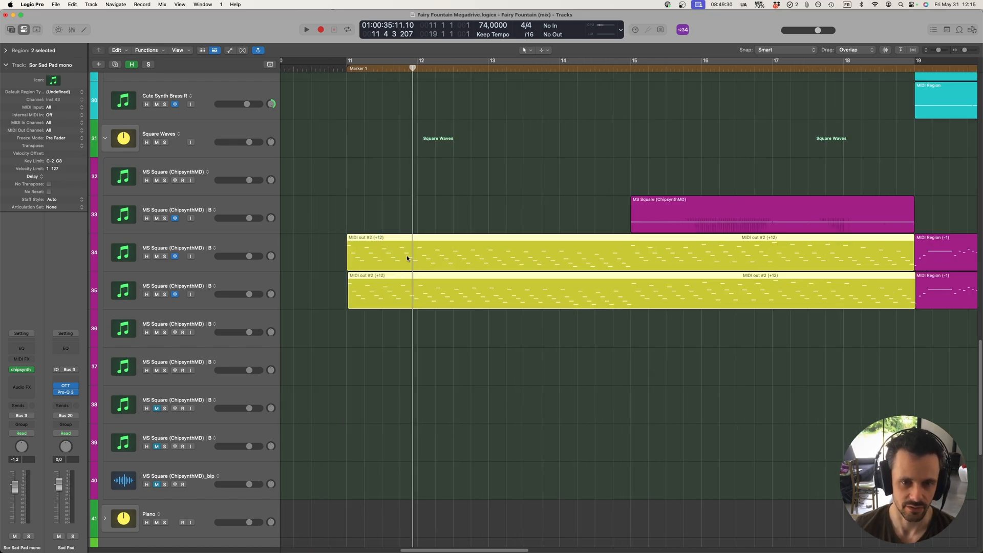
scroll(376, 318, "up", 3)
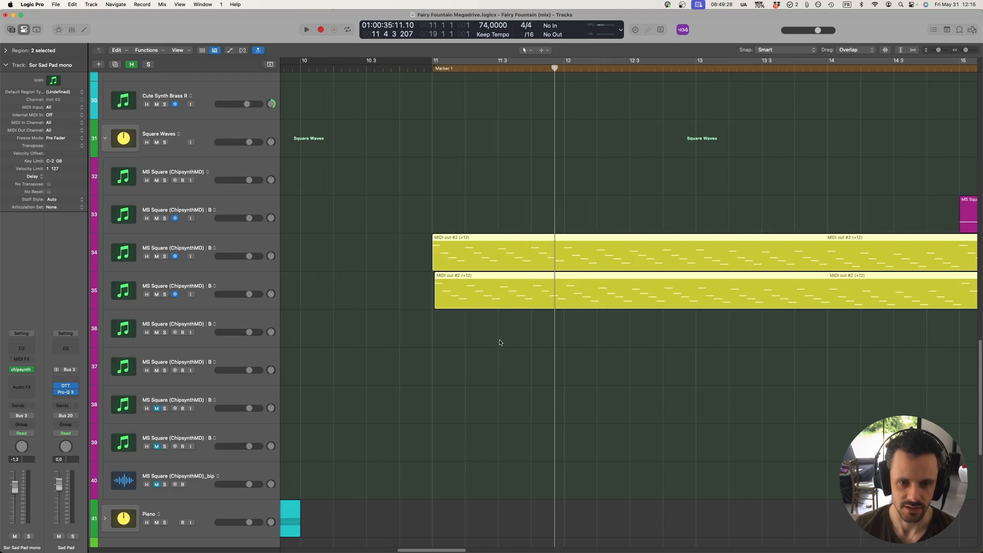
left_click_drag(469, 340, 400, 175)
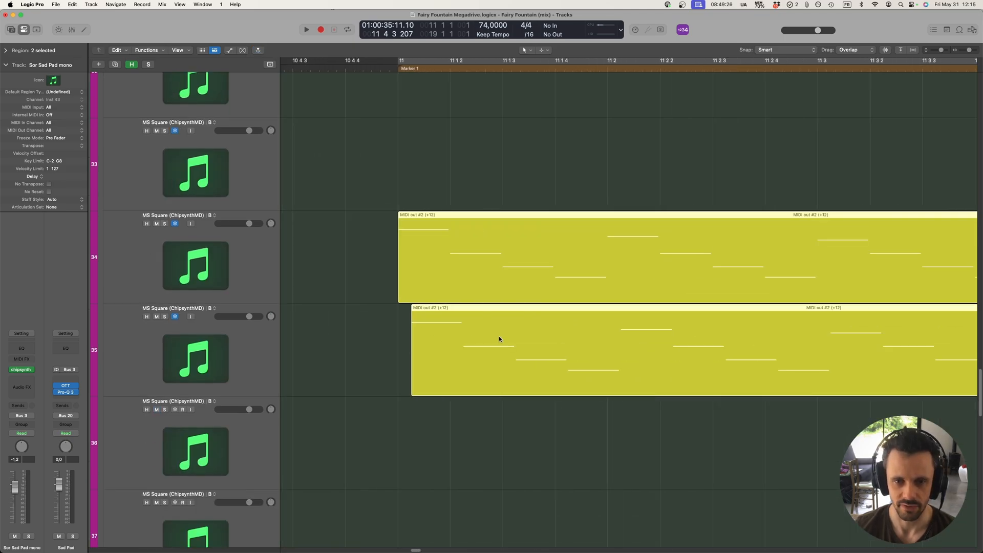
scroll(498, 336, "right", 3)
scroll(482, 335, "down", 2)
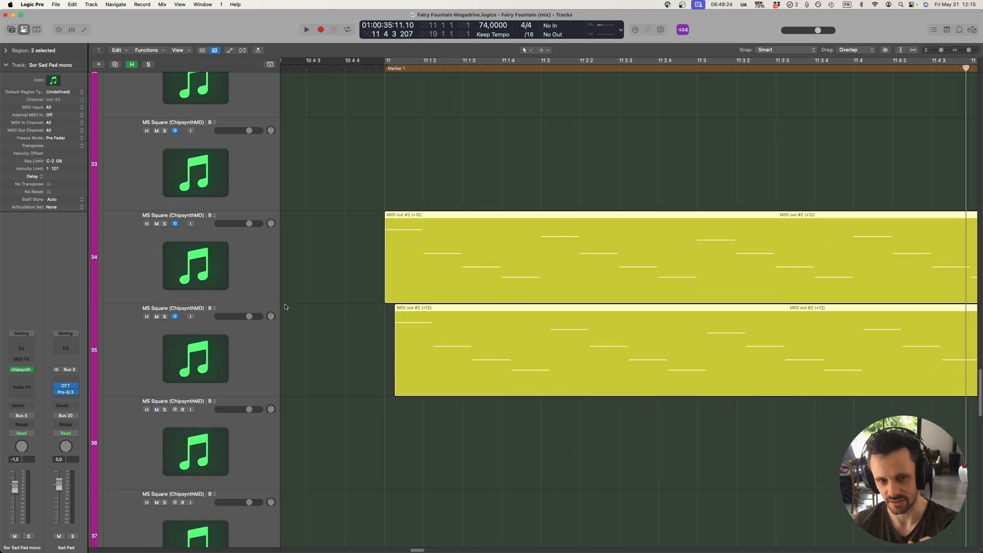
Step: Open the MIDI out #2 region of track 35 in the Piano Roll and examine its Ch. 1 Pitch Bend data
left_click(361, 256)
left_click(230, 331)
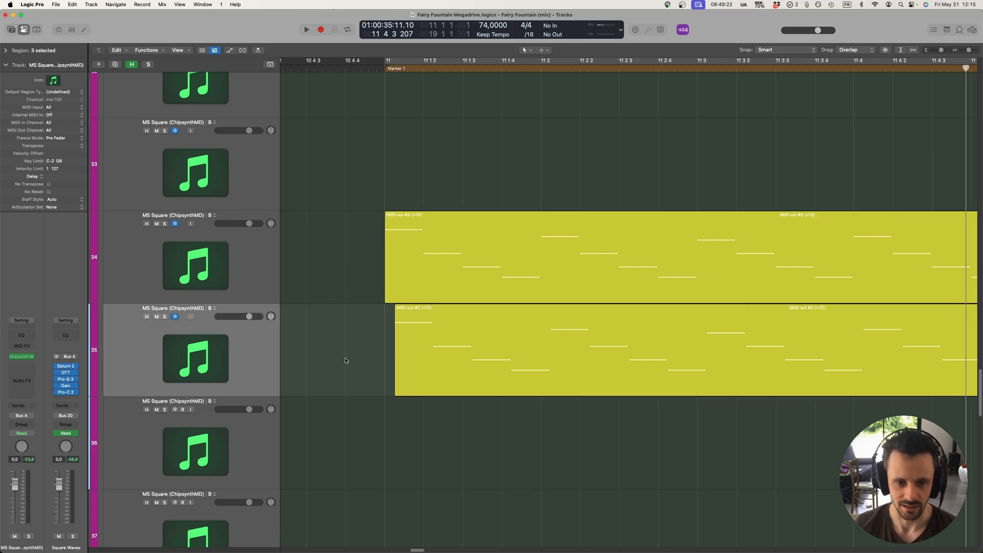
left_click(518, 322)
double_click(517, 318)
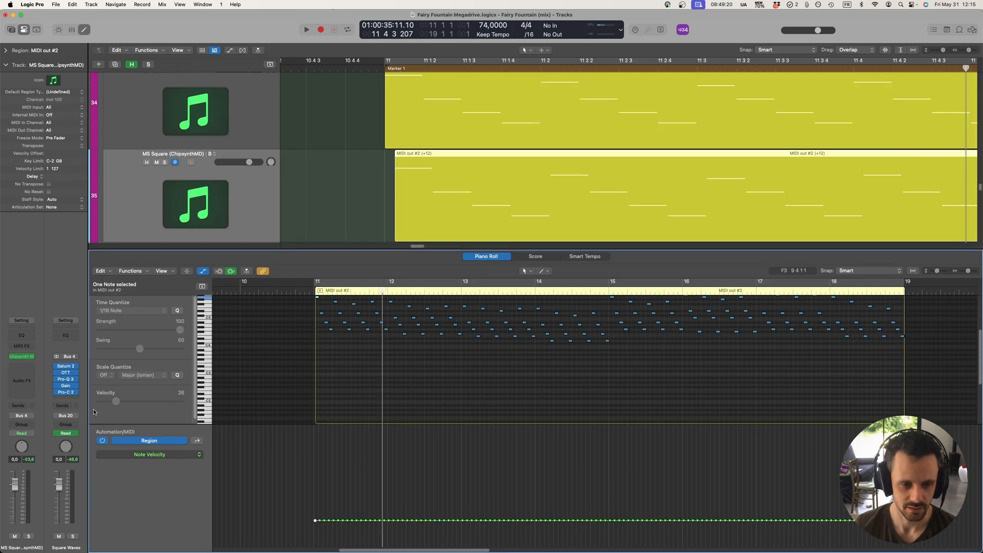
left_click(196, 440)
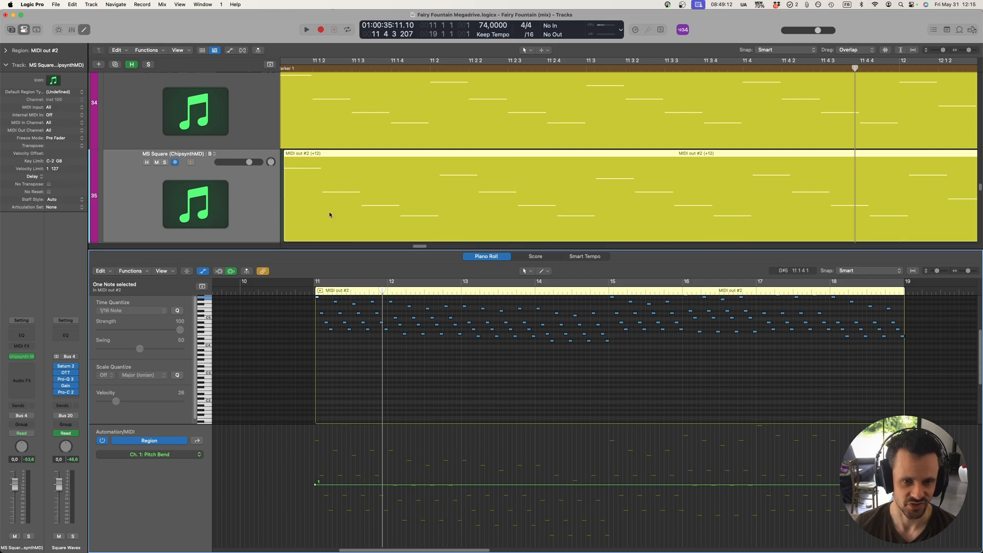
scroll(391, 146, "down", 5)
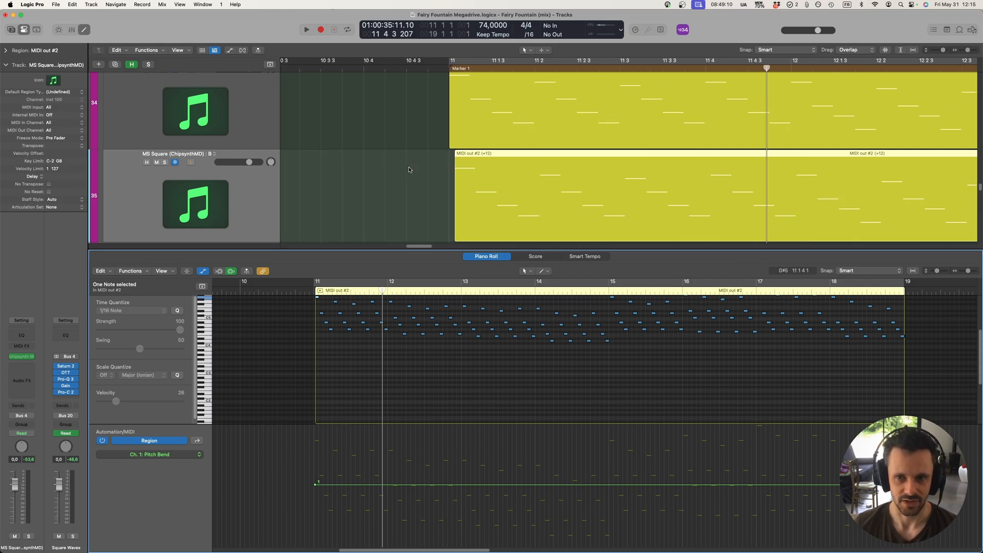
scroll(412, 174, "down", 3)
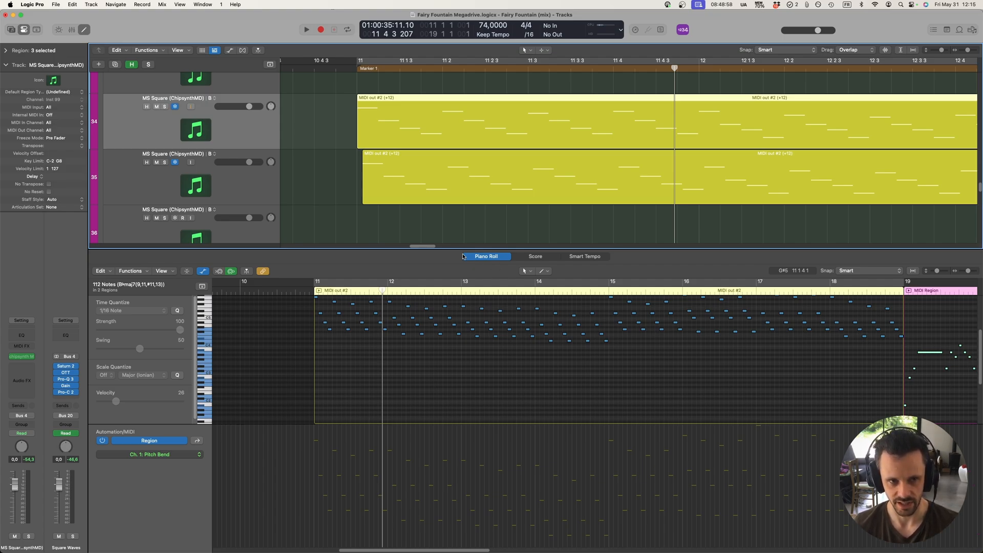
Step: Audition MS Square tracks 34 and 35 in solo from bar 11, close the Piano Roll and unsolo both tracks
left_click(164, 106)
left_click(164, 162)
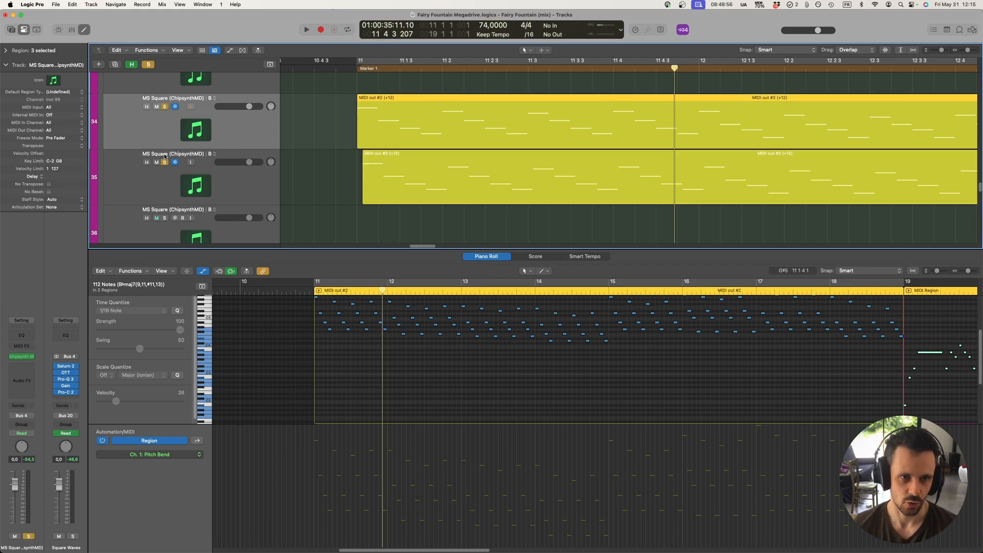
key("shift+Return")
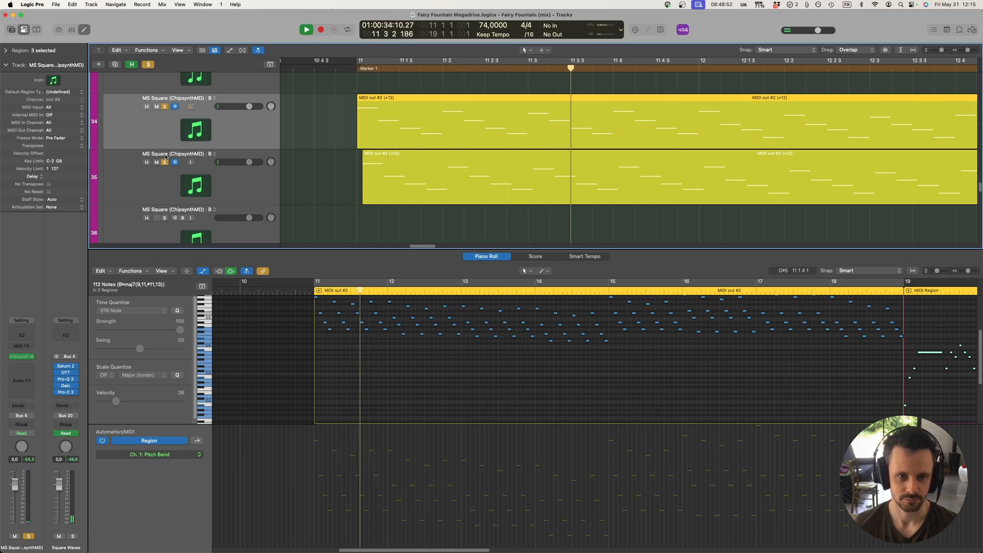
key("space")
left_click(494, 258)
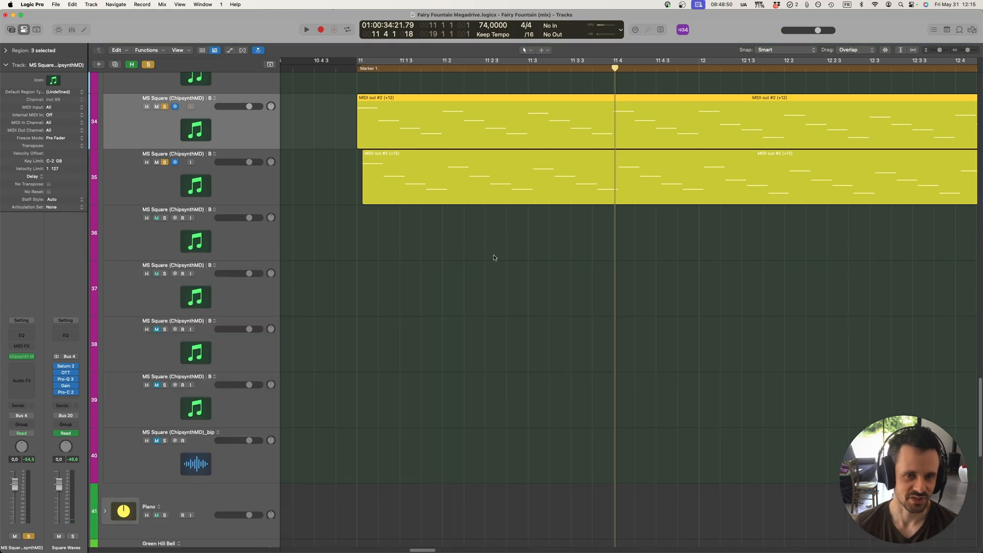
left_click(165, 162)
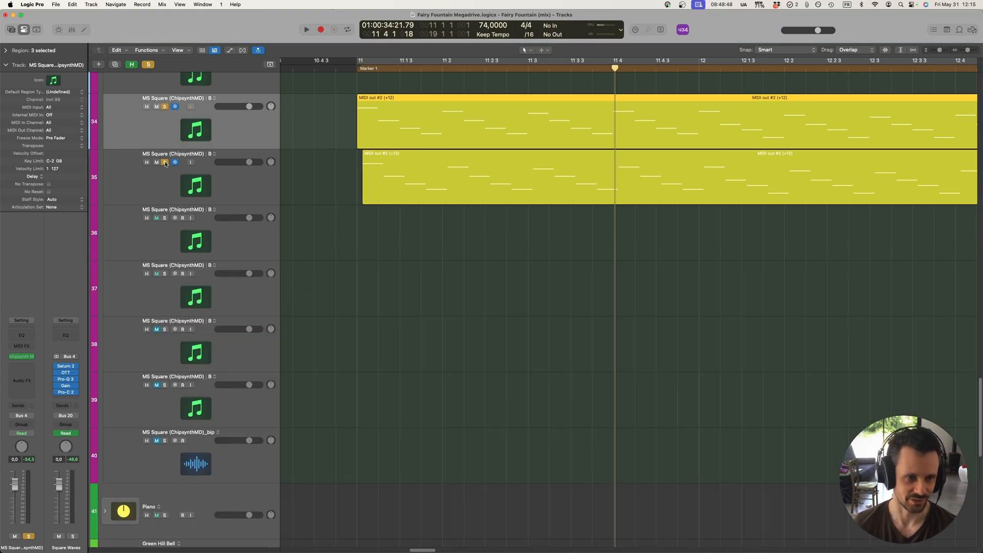
Step: Examine the layout of the MS Square regions around bar 11 and across the whole arrangement
key("super+Up")
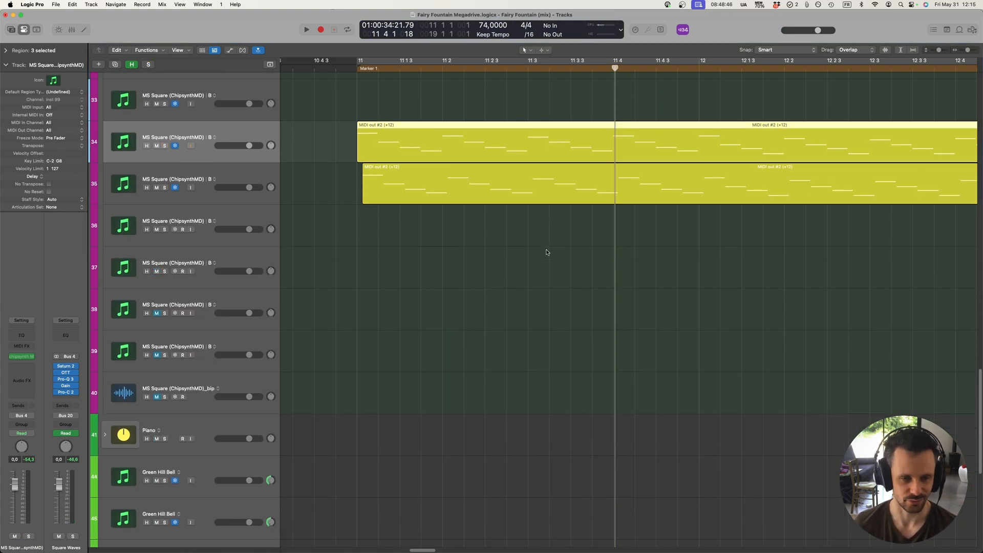
key("super+Left")
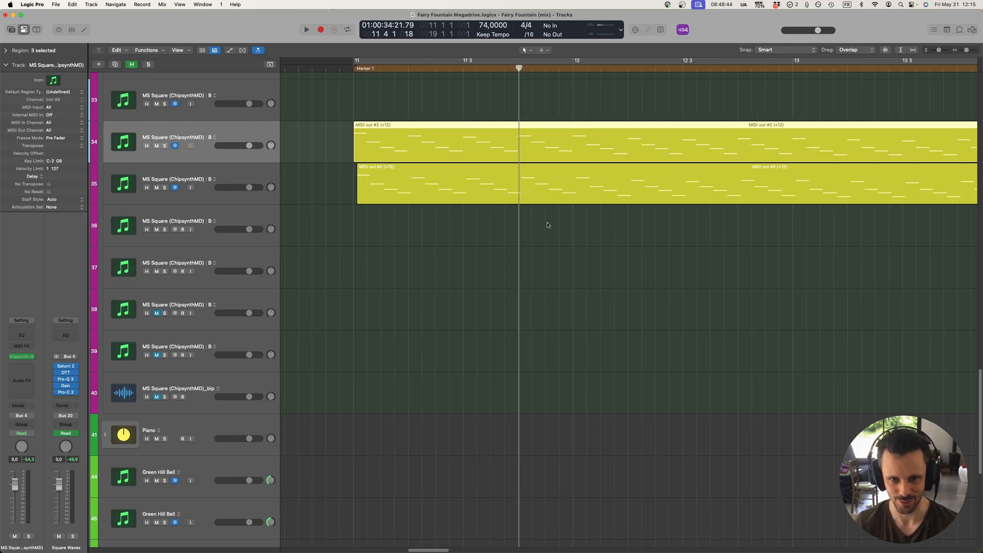
key("super+Left")
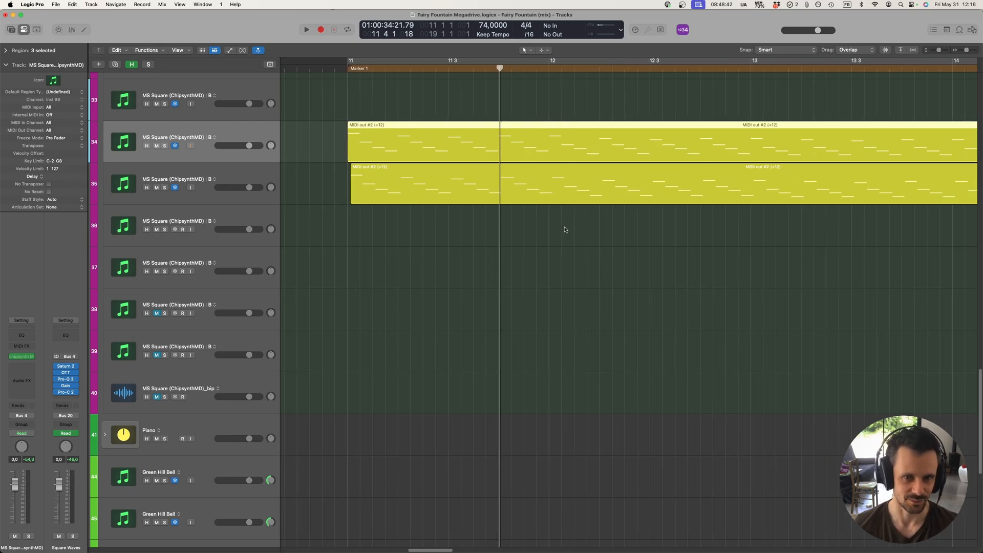
key("super+Left")
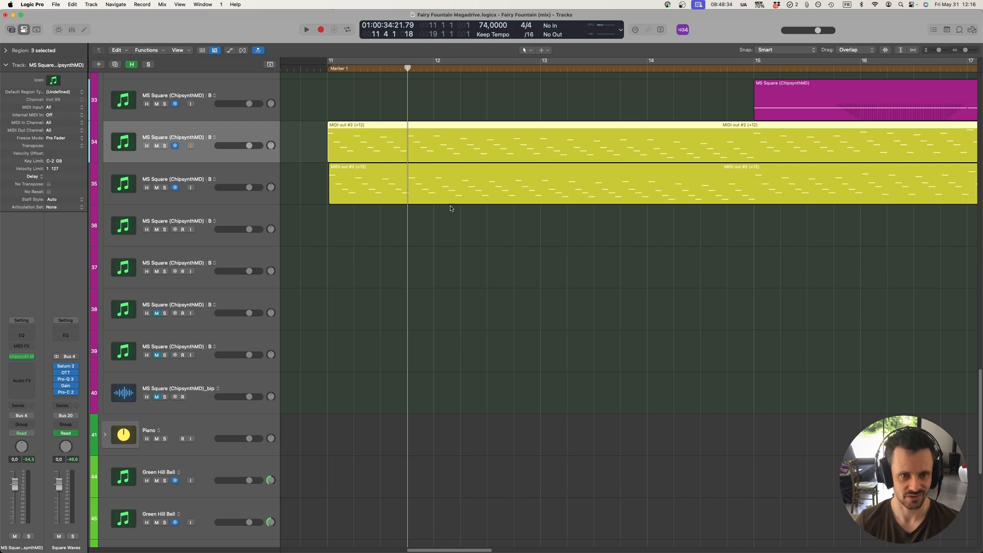
key("super+Left")
key("super+Up")
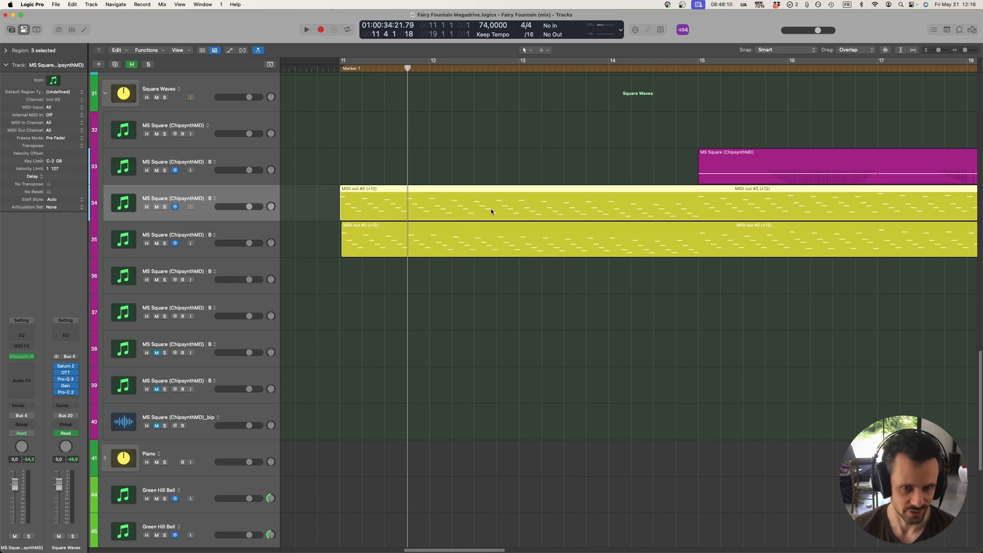
scroll(492, 212, "down", 6)
scroll(490, 222, "right", 4)
scroll(490, 222, "down", 5)
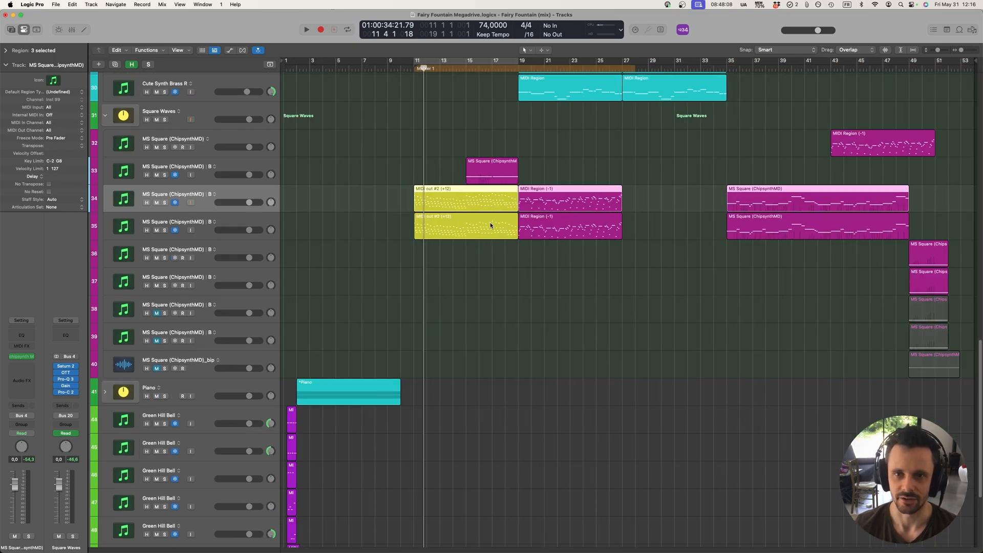
scroll(512, 233, "up", 4)
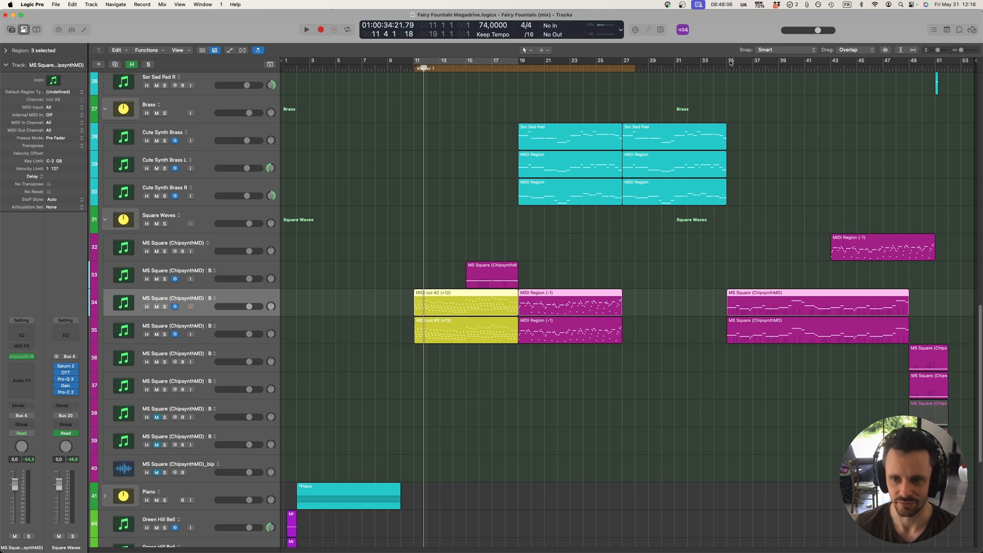
Step: Set the cycle range from bar 35 to bar 42 and start playback
left_click_drag(729, 61, 816, 61)
scroll(613, 247, "up", 2)
scroll(613, 248, "right", 5)
scroll(614, 247, "up", 1)
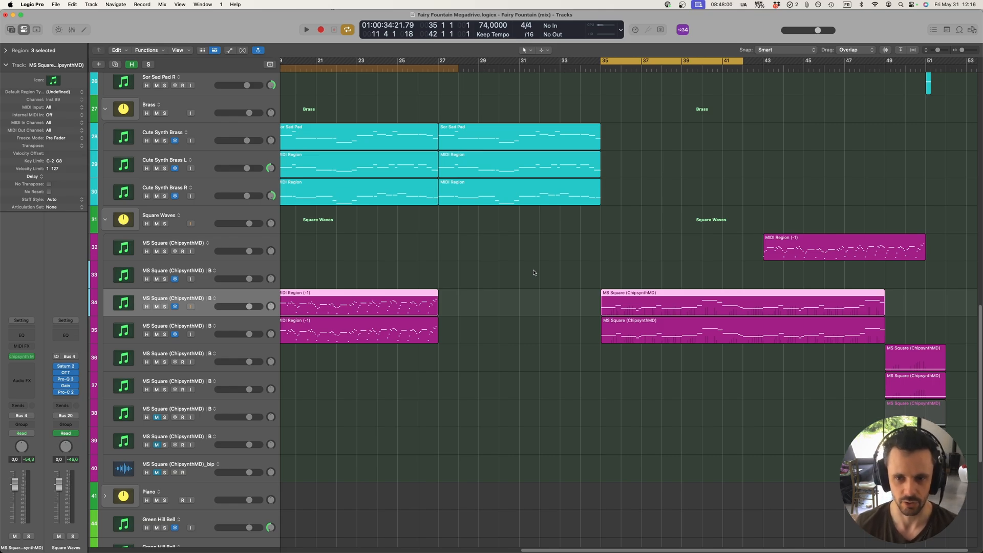
key("space")
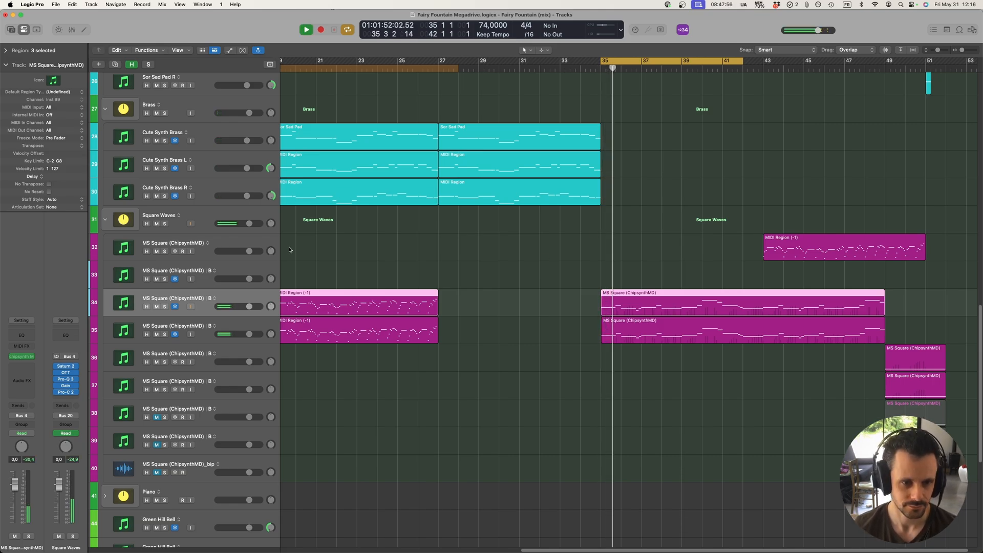
Step: Audition the MS Square regions at bar 35 on tracks 34 and 35 in solo, stop playback and unsolo them
left_click(177, 323, "shift")
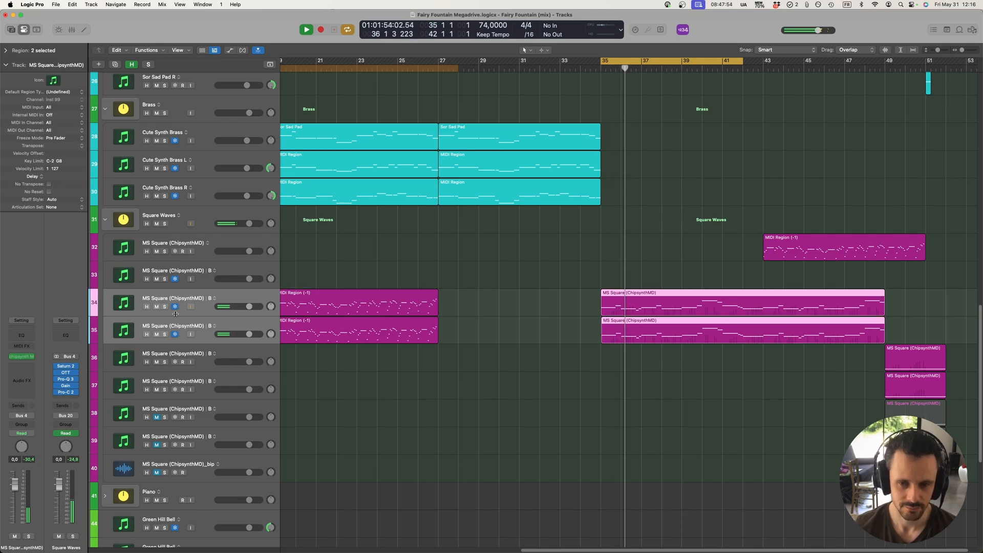
key("s")
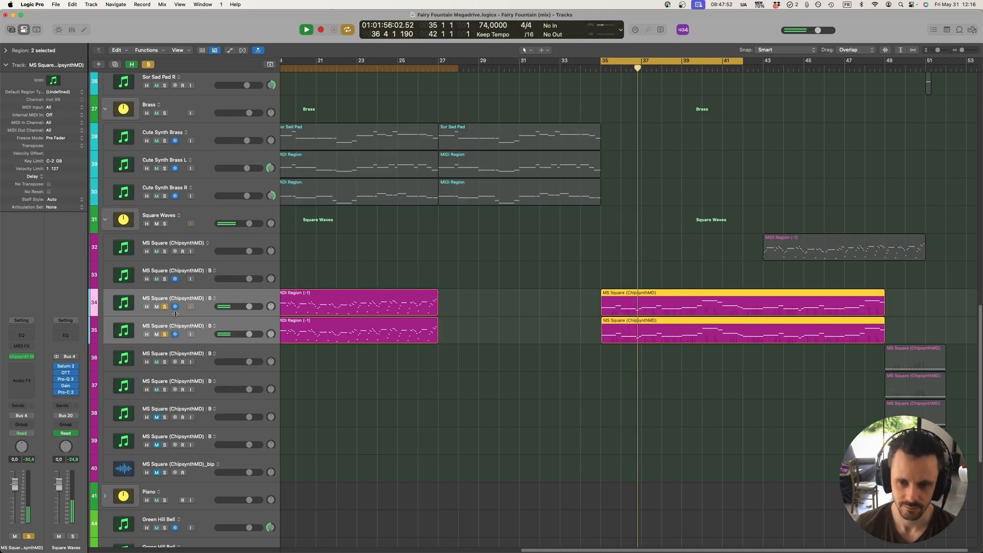
key("space")
key("s")
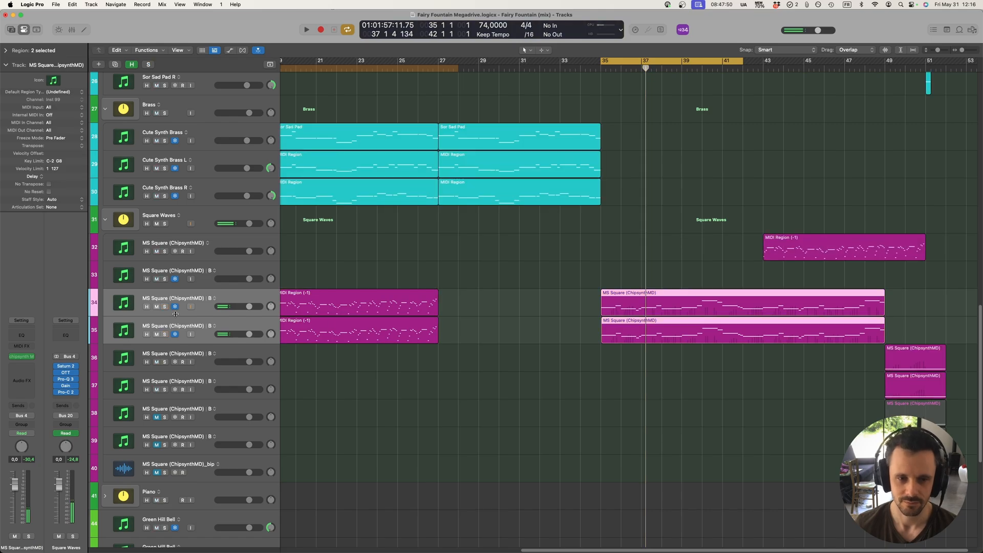
Step: Compare the start positions of the MS Square regions at bar 35 on tracks 34 and 35 in close-up
scroll(655, 202, "down", 1)
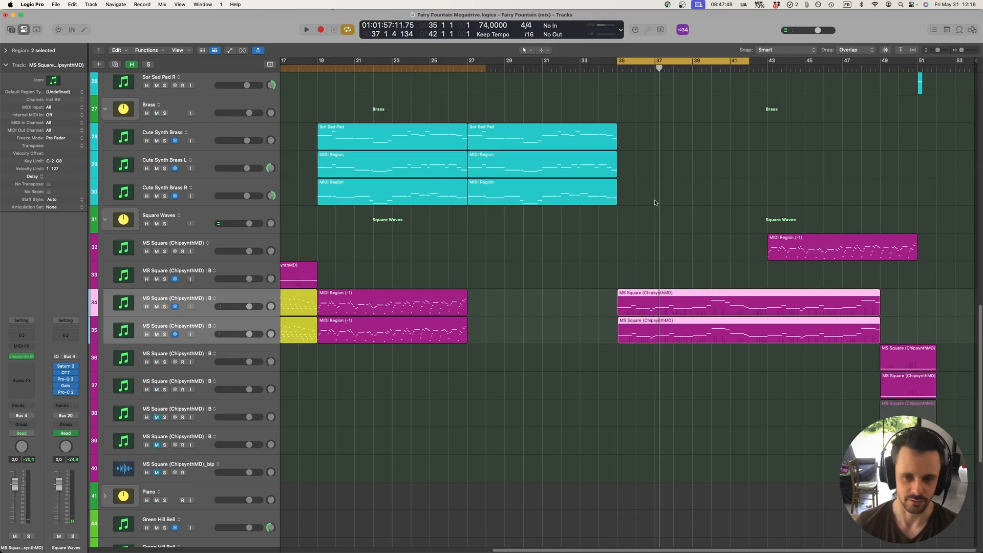
left_click(644, 238)
left_click_drag(600, 261, 681, 328)
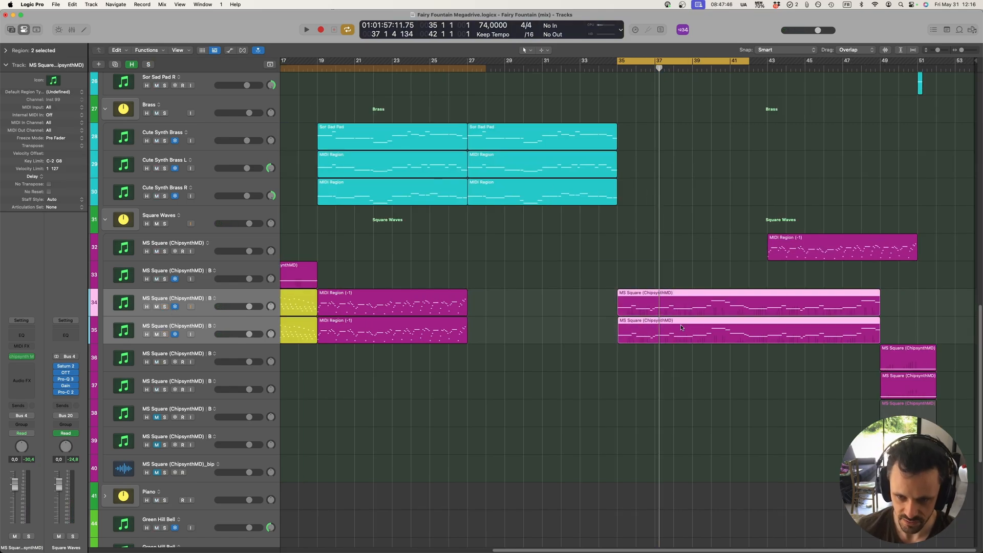
left_click_drag(637, 389, 599, 253)
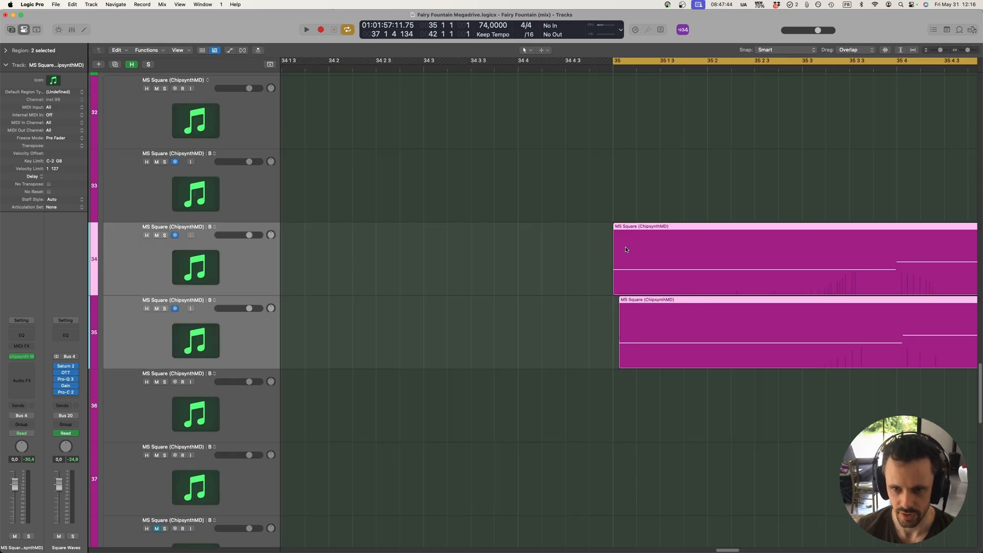
scroll(625, 250, "right", 1)
left_click(590, 370)
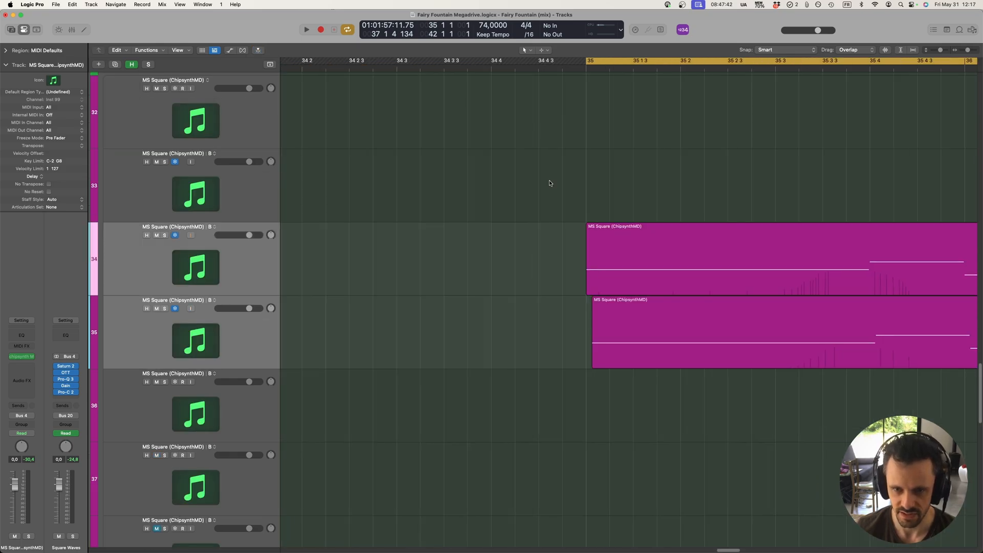
Step: Examine the notes and pitch bend of track 35's MS Square region at bar 35 in the Piano Roll, keeping the track frozen
left_click(654, 318)
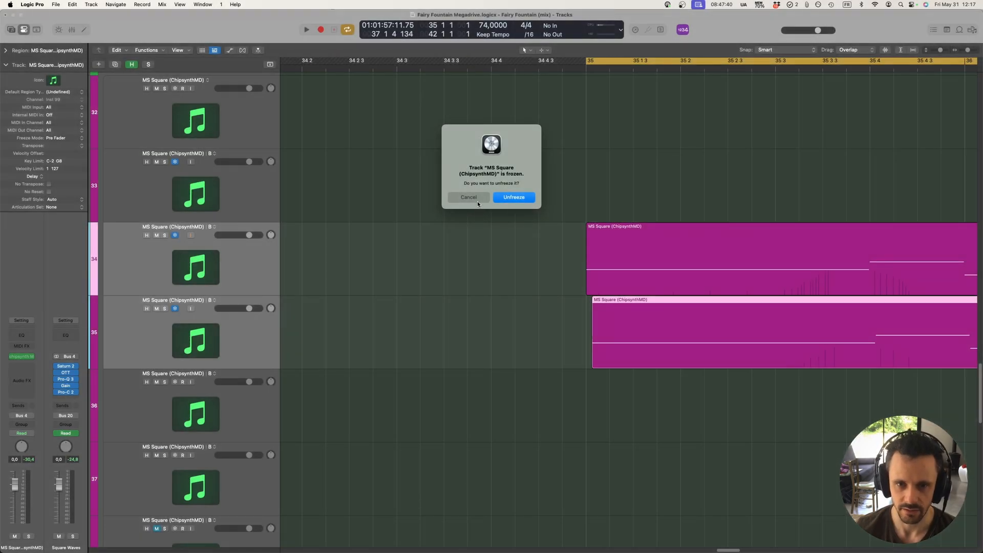
left_click(477, 201)
left_click(550, 343)
left_click(212, 350)
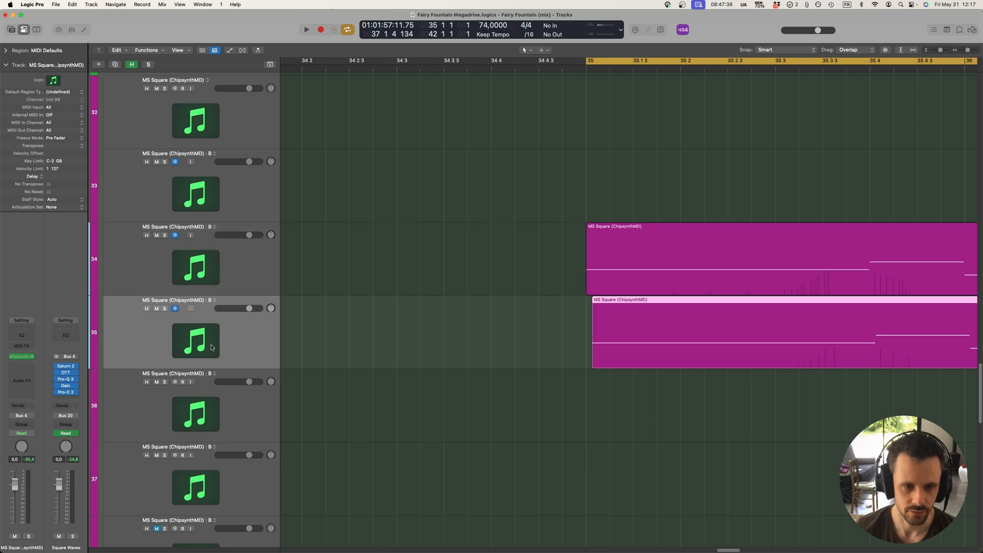
double_click(631, 324)
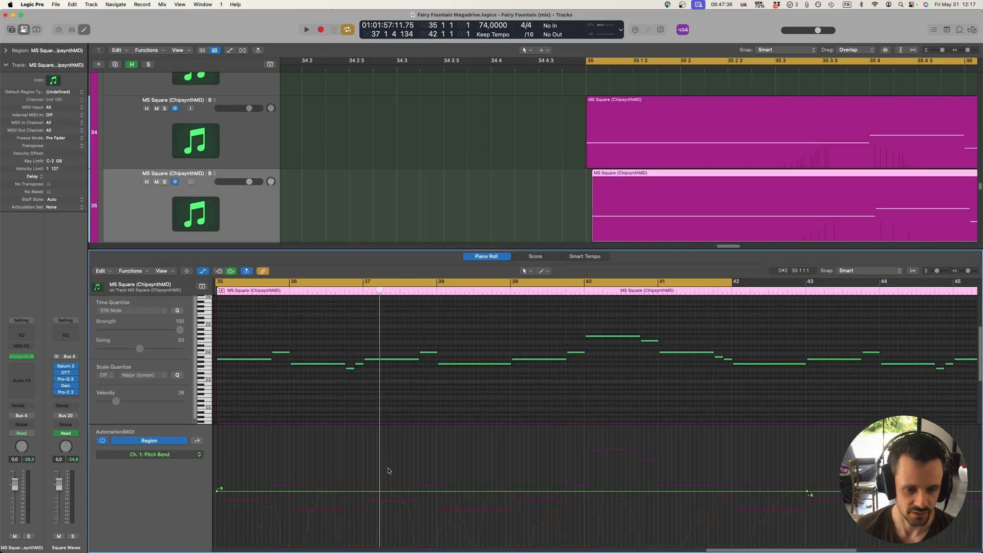
key("super+Left")
key("super+Left")
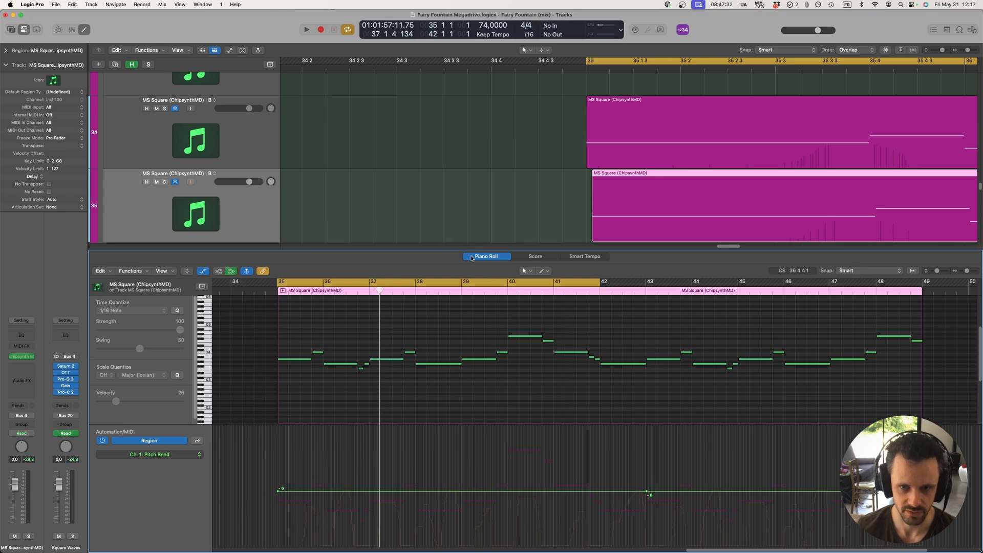
Step: Close the Piano Roll and turn off cycle mode
key("p")
scroll(483, 232, "left", 8)
key("c")
scroll(482, 232, "left", 5)
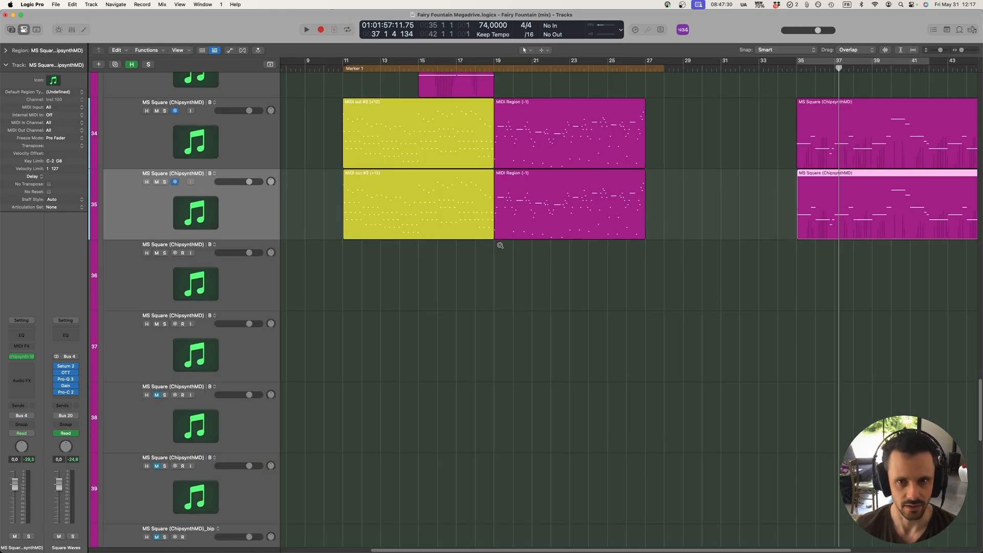
Step: Add a new software instrument track and place it first in the Bell Lead stack, above the Green Hill Bell tracks
scroll(500, 245, "down", 10)
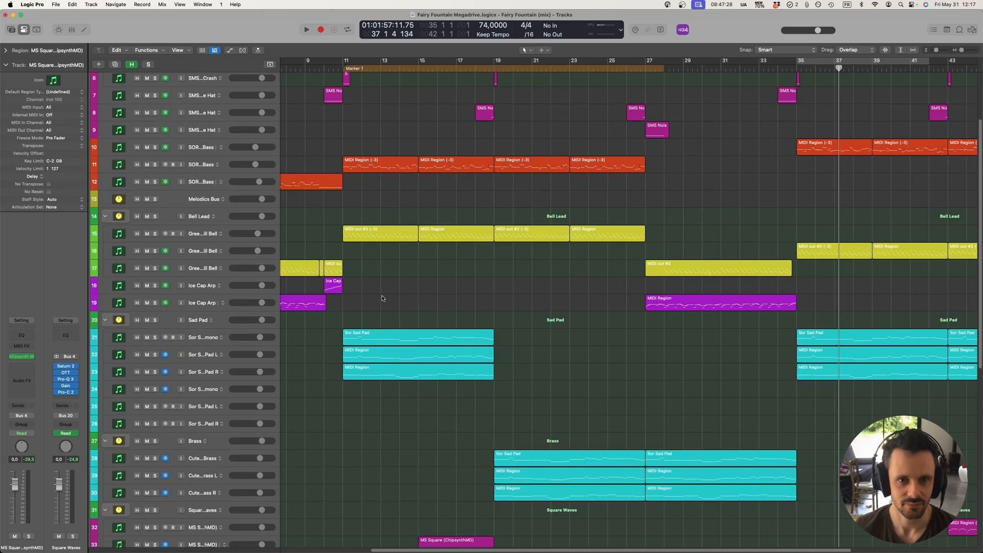
scroll(381, 299, "up", 5)
left_click(199, 339)
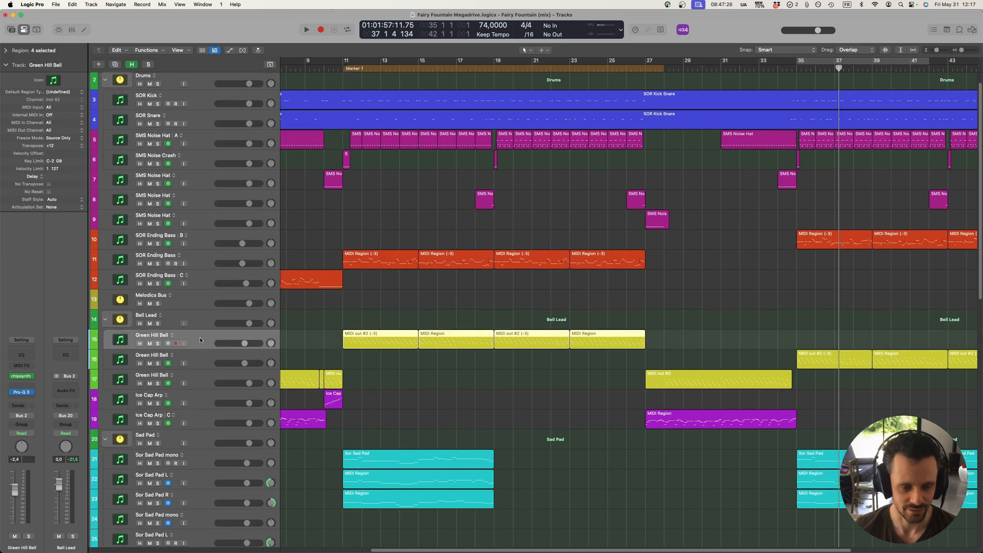
key("alt+super+s")
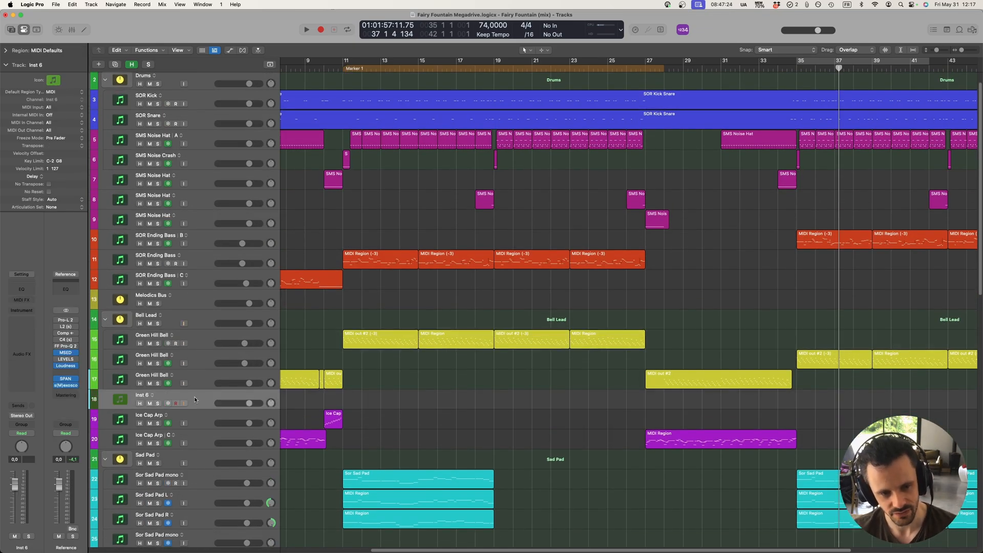
left_click_drag(194, 396, 199, 342)
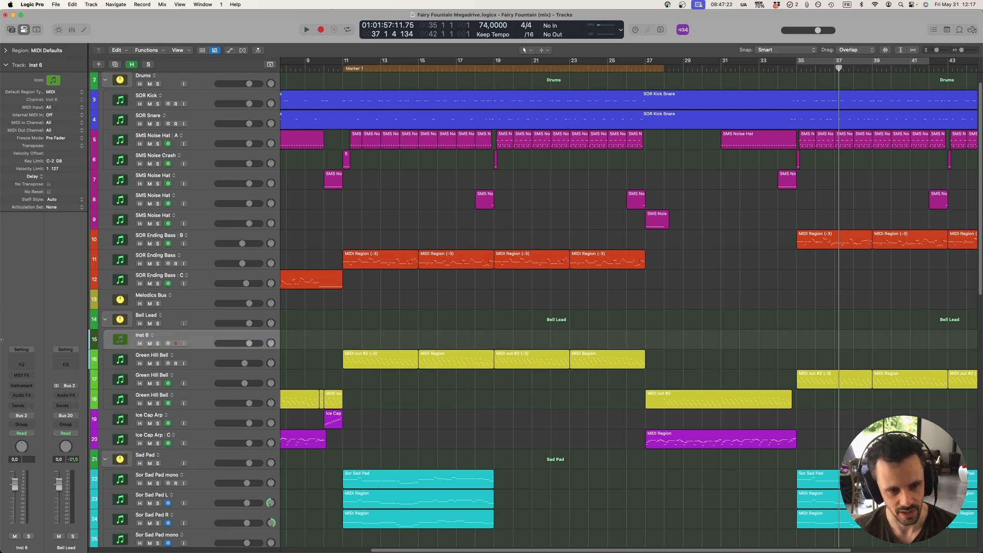
Step: Load the chipsynth MD instrument on the new Inst 6 track
left_click(20, 385)
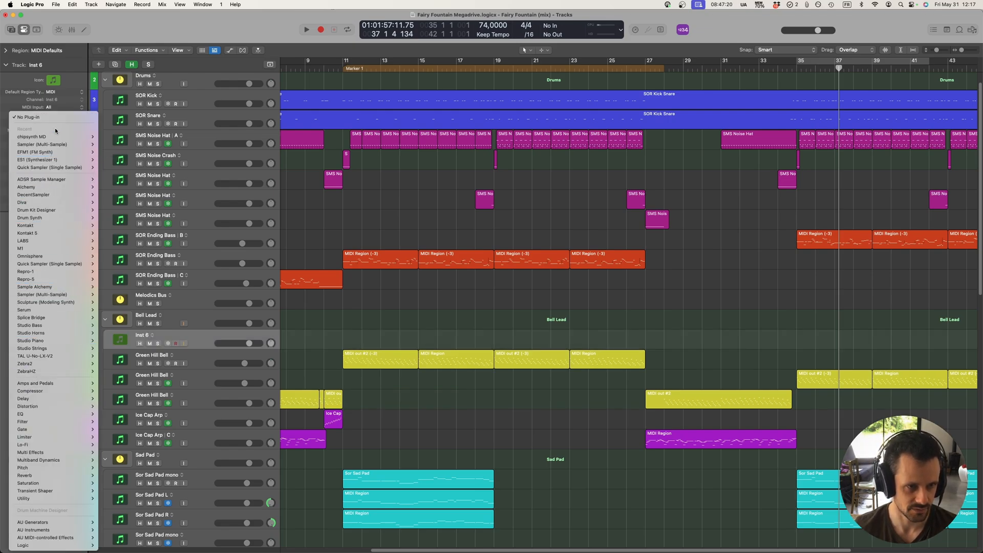
left_click(110, 136)
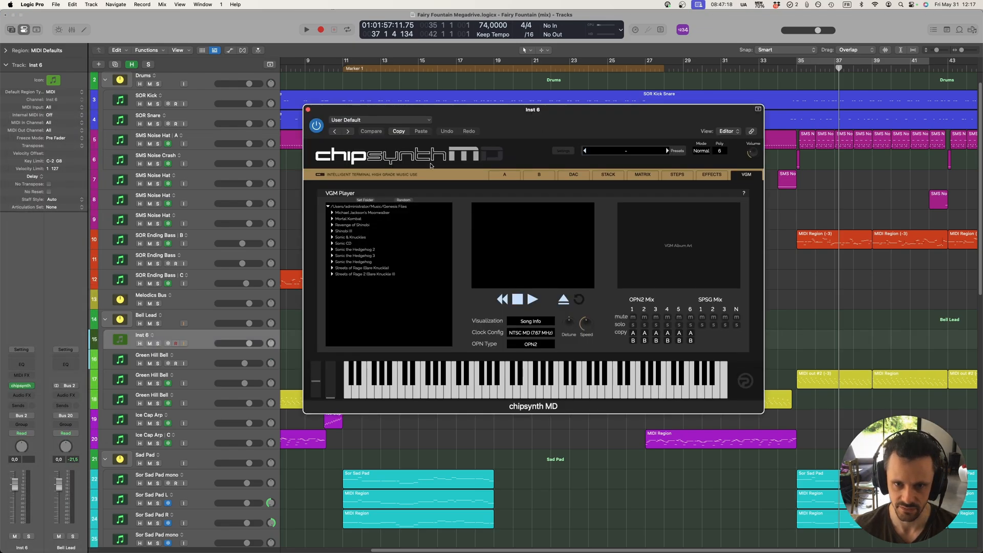
left_click_drag(430, 109, 320, 191)
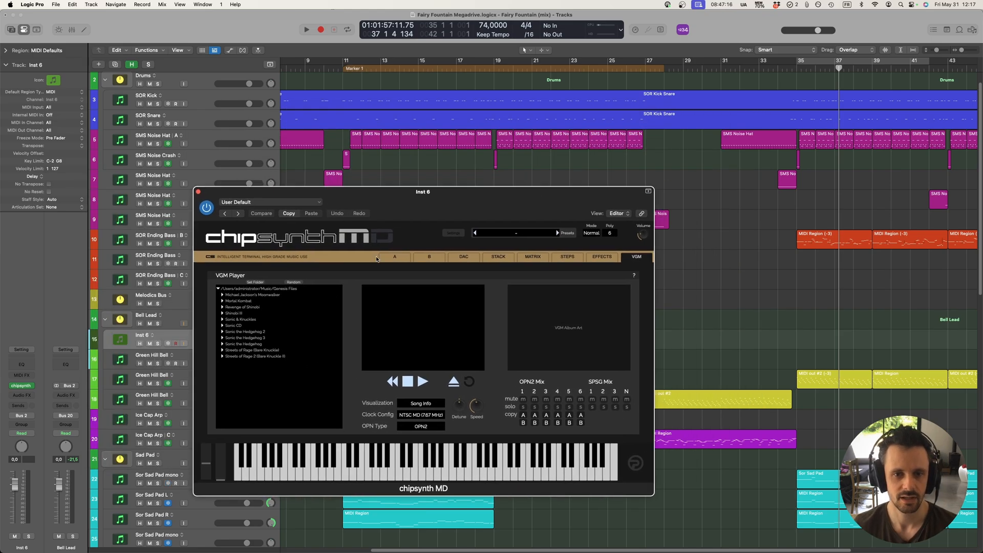
Step: Compare the FM operator layouts of patch A and patch B in chipsynth MD
left_click(394, 258)
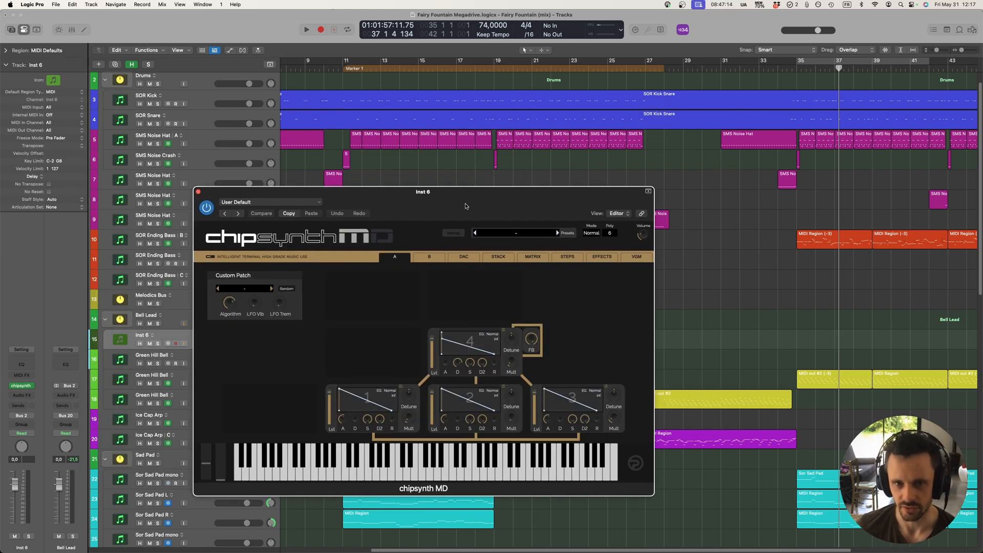
left_click_drag(465, 206, 393, 191)
left_click(356, 248)
left_click(336, 246)
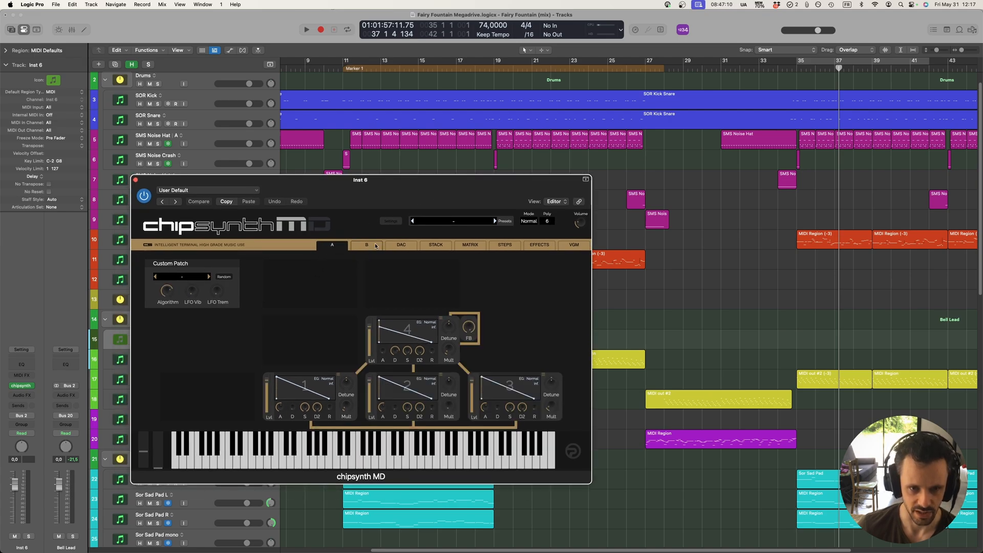
left_click(366, 246)
left_click(333, 247)
left_click(367, 246)
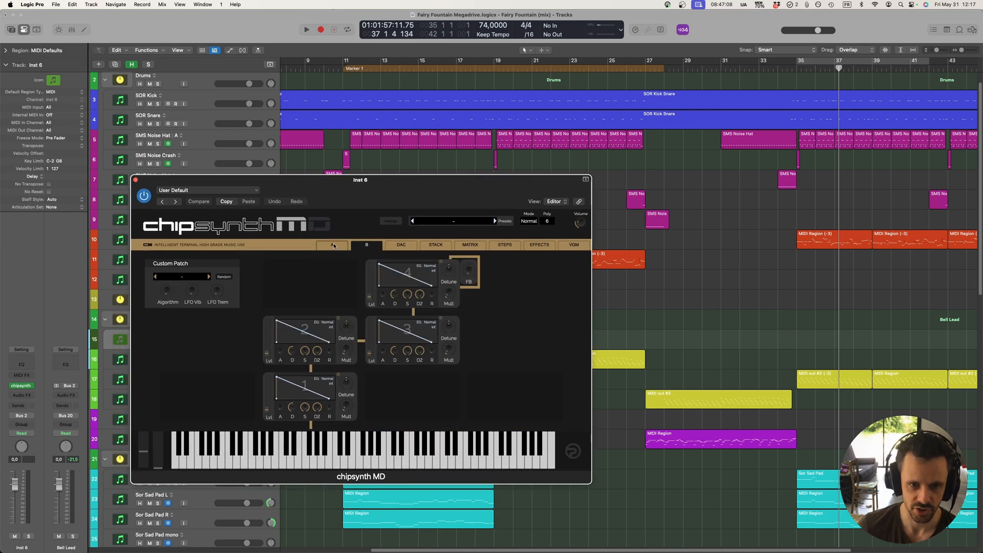
left_click(334, 246)
Step: Try patch A's algorithm with four parallel operators, and set it to operators 3 and 4 feeding operator 2 into operator 1
left_click_drag(415, 203, 484, 208)
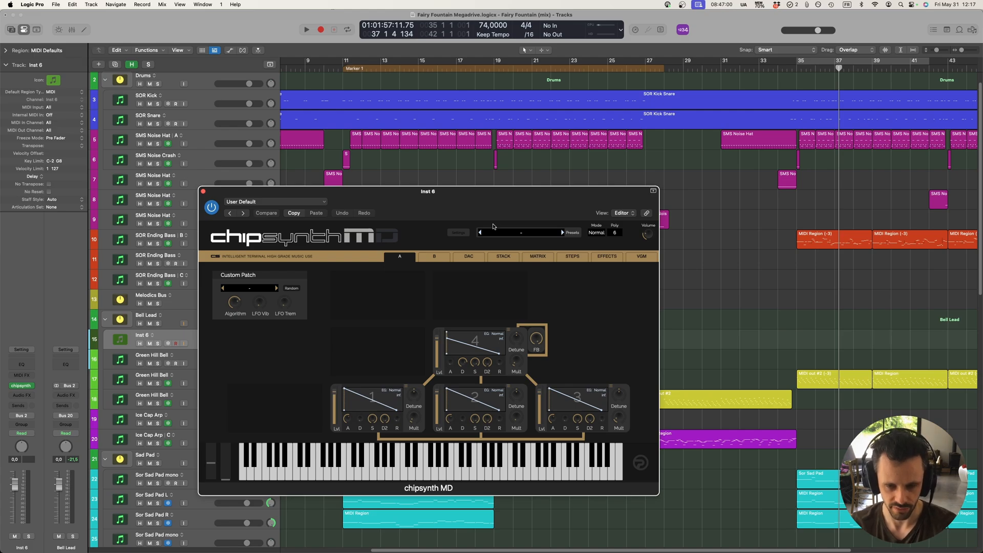
left_click_drag(469, 207, 460, 195)
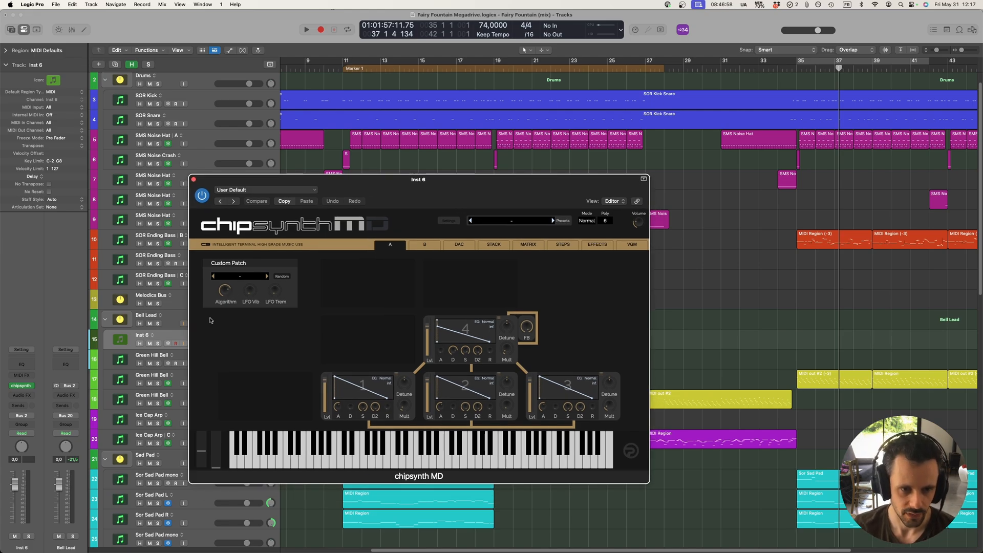
left_click_drag(224, 290, 222, 301)
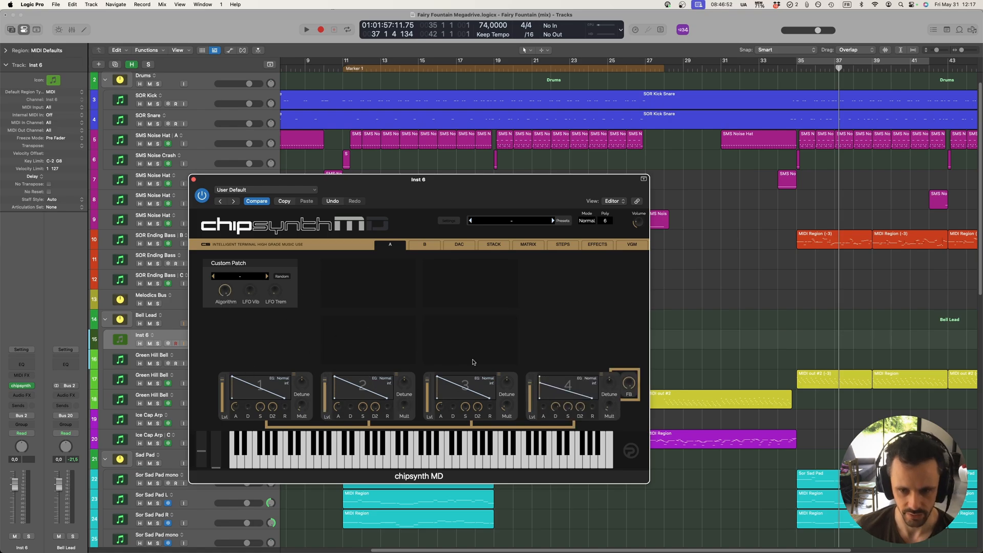
left_click_drag(405, 190, 357, 194)
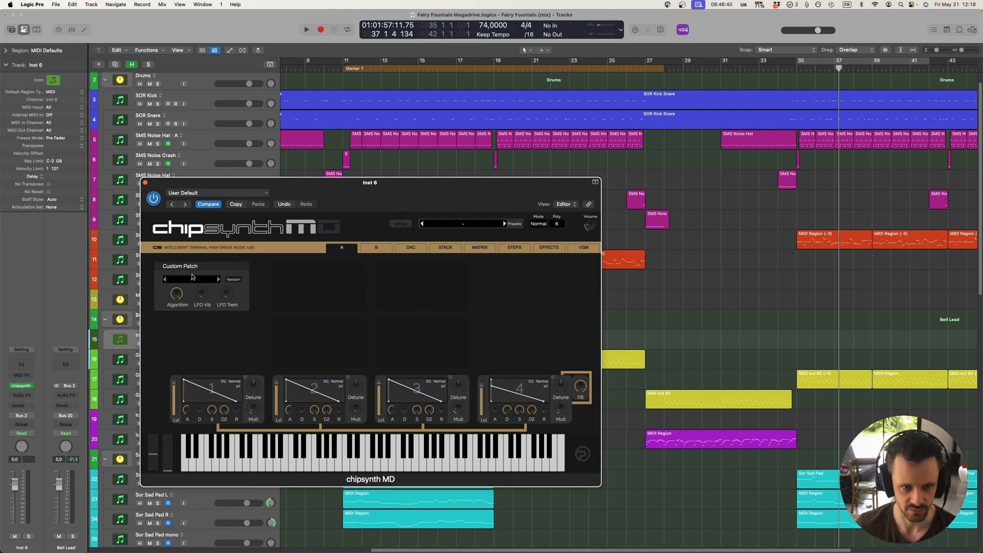
left_click_drag(176, 293, 178, 294)
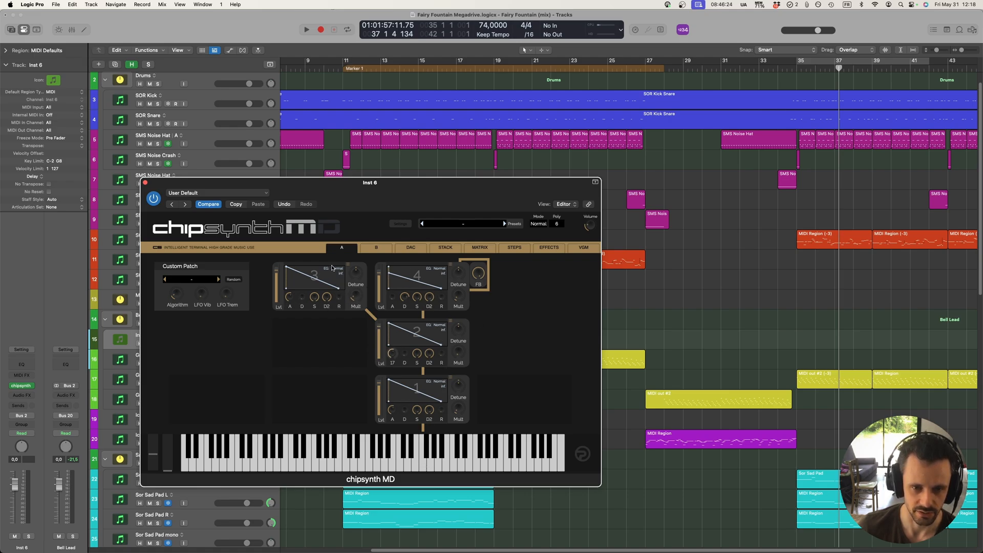
Step: Review patches A and B and the DAC page of chipsynth MD, ending on the channel stack
left_click_drag(391, 202, 419, 208)
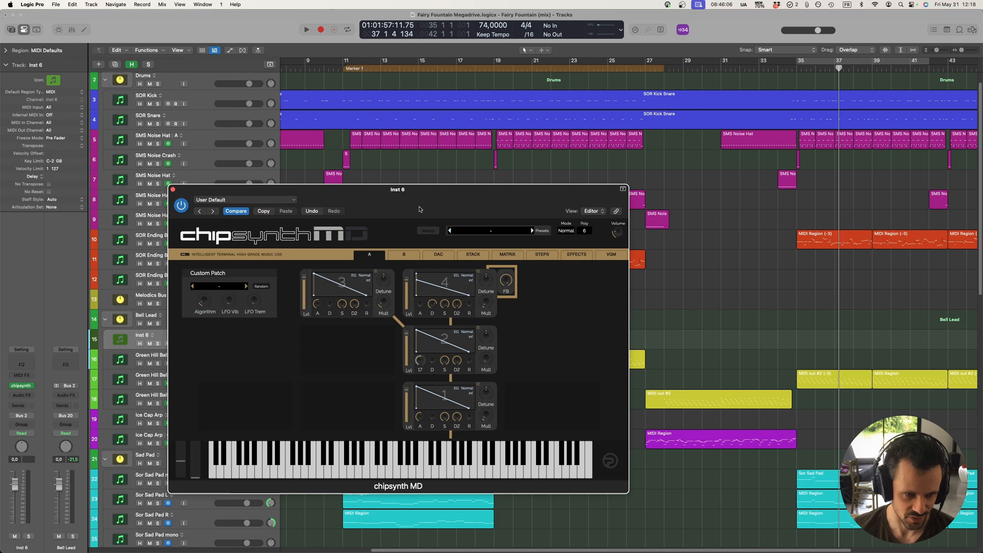
left_click_drag(399, 209, 378, 221)
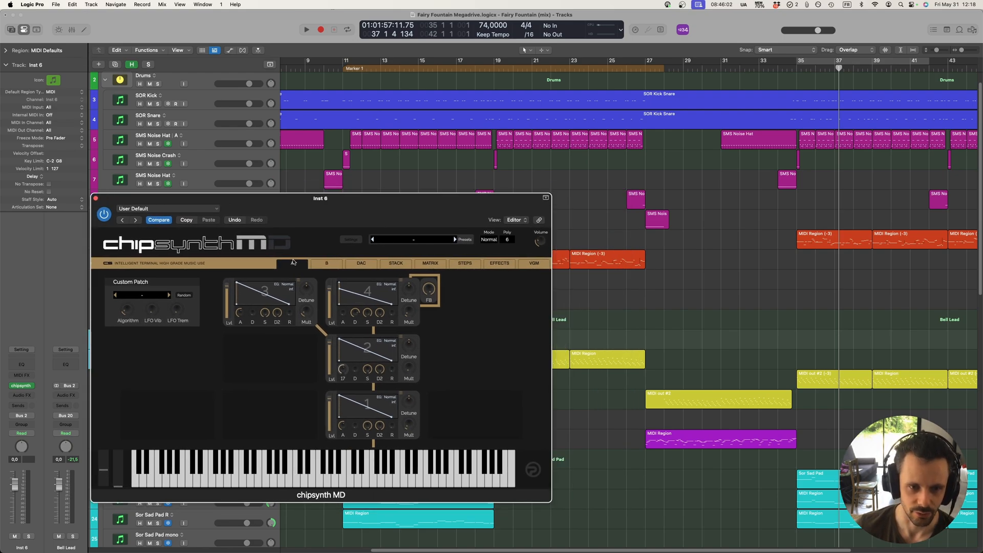
left_click(325, 263)
left_click(294, 263)
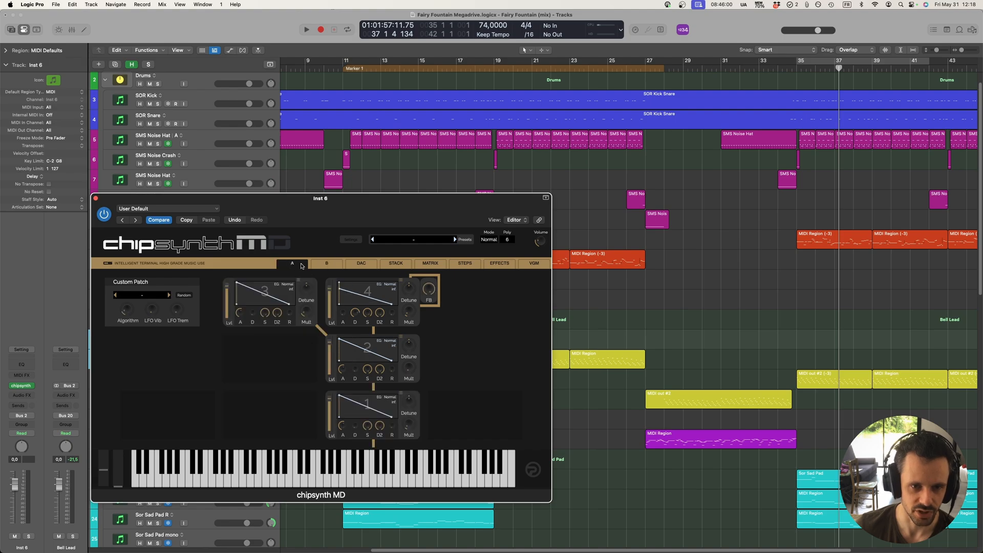
left_click(326, 264)
left_click_drag(338, 221, 481, 205)
left_click(306, 257)
left_click(360, 262)
left_click(427, 263)
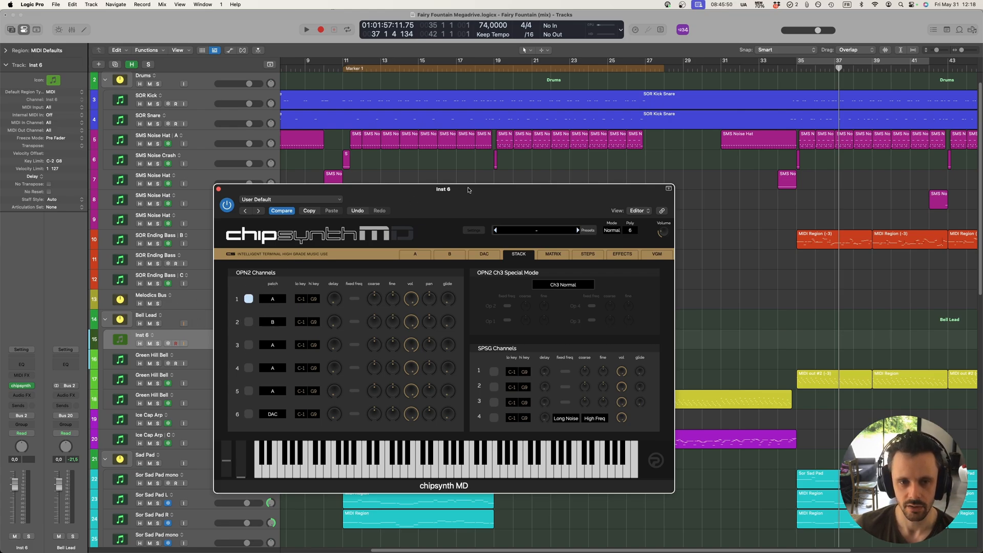
Step: Enable OPN2 channel 3 in the stack and disable it again
left_click_drag(471, 201, 340, 205)
left_click(120, 350)
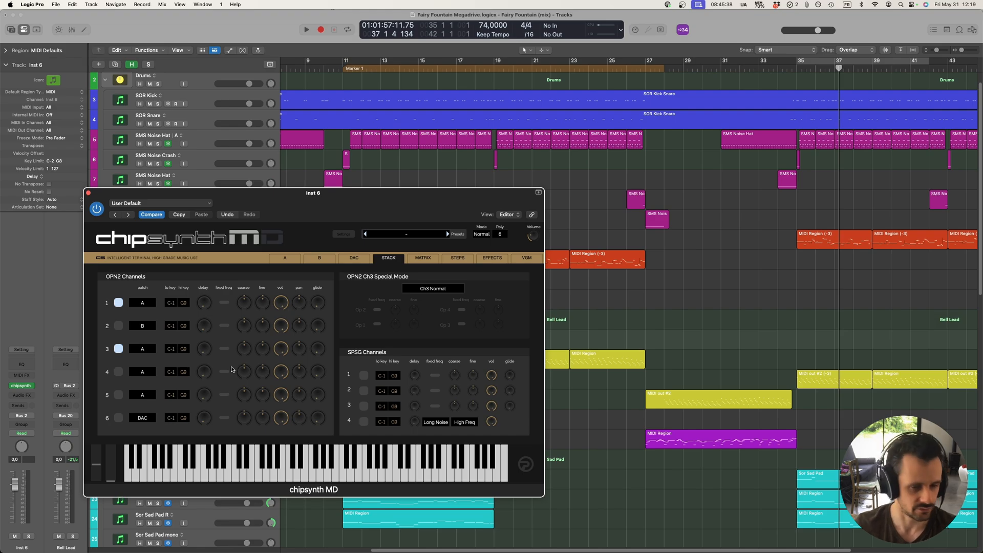
left_click(122, 350)
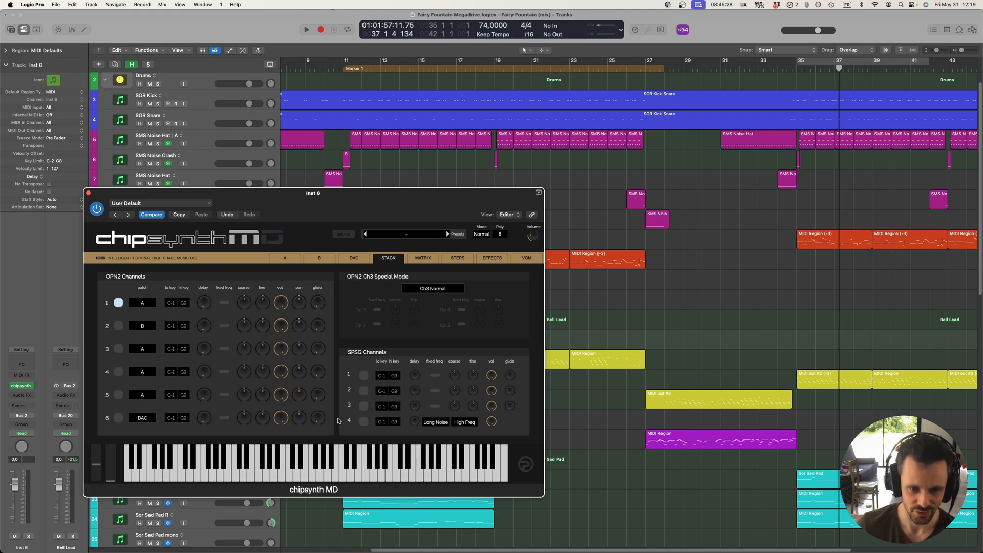
Step: Enable SPSG channels 1 to 4, including the noise channel, and switch them all off again
left_click(364, 375)
left_click(363, 391)
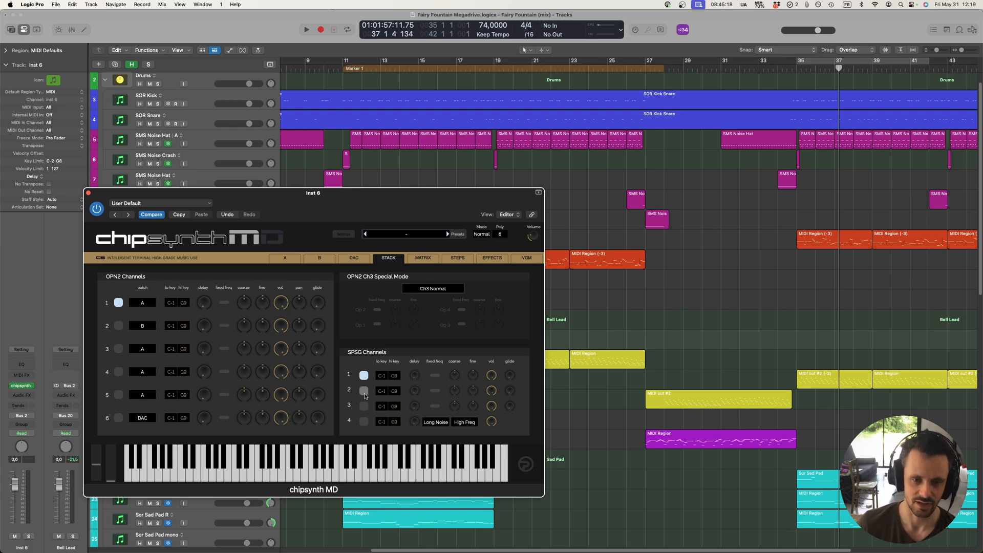
left_click(363, 406)
left_click(364, 405)
left_click(364, 375)
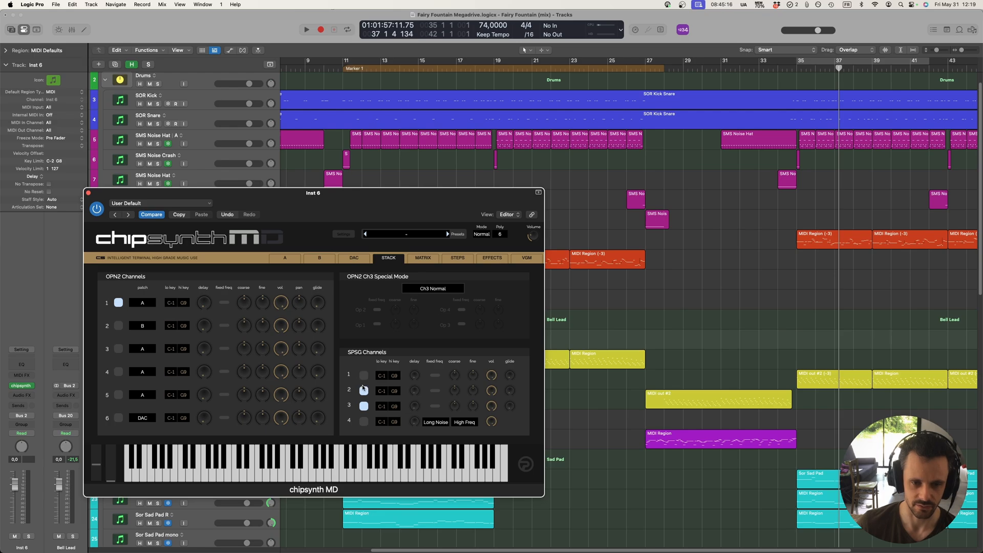
left_click(364, 390)
left_click(364, 421)
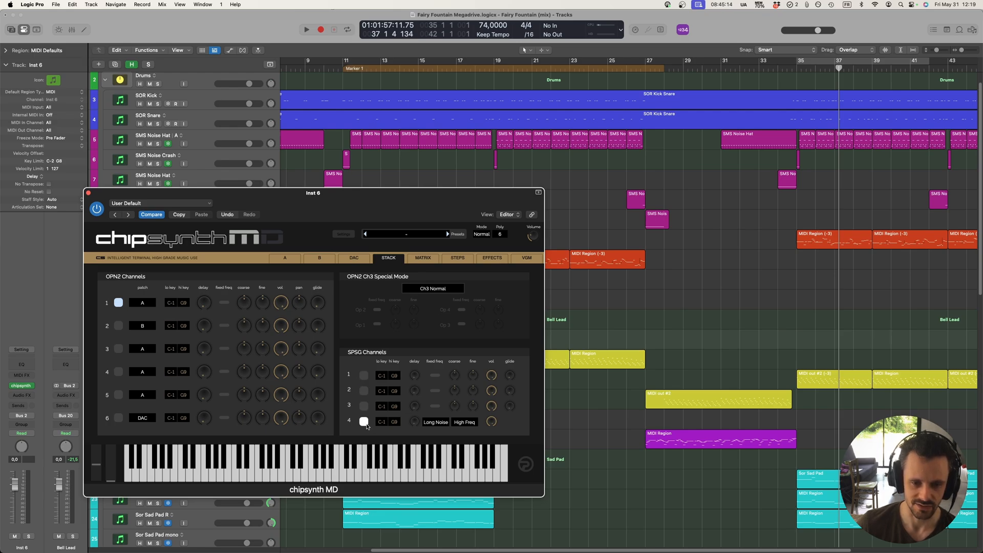
left_click(364, 421)
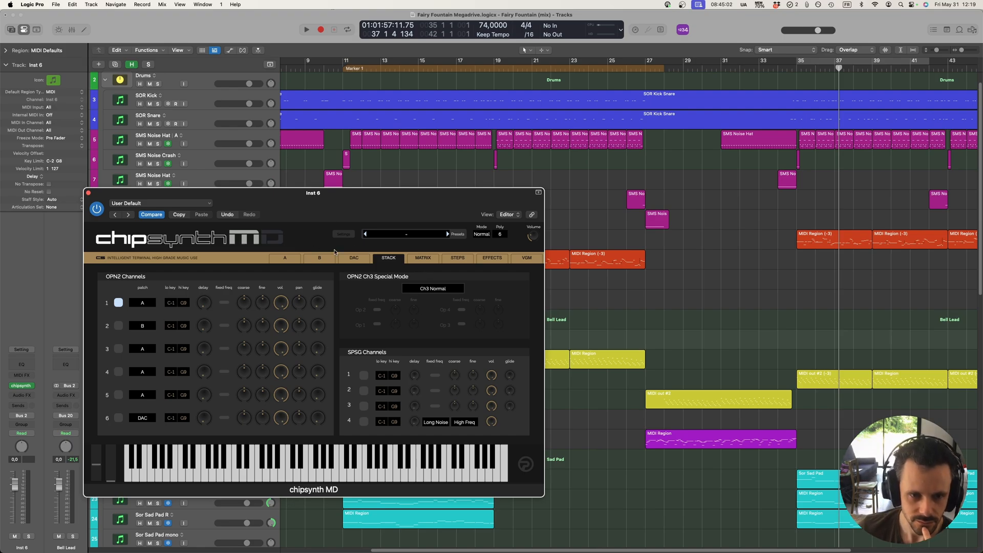
Step: Show chipsynth MD's modulation matrix with its Voice1 Detune assignment
left_click(423, 258)
left_click_drag(401, 202, 393, 214)
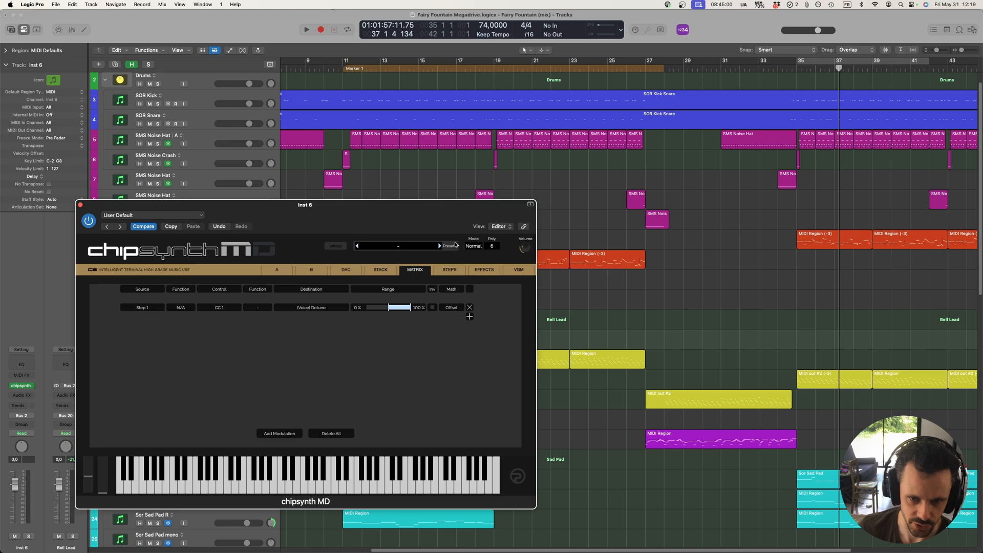
Step: Review the step sequencer page, FM patch B and the effects page of chipsynth MD, ending on the VGM Player
left_click(450, 269)
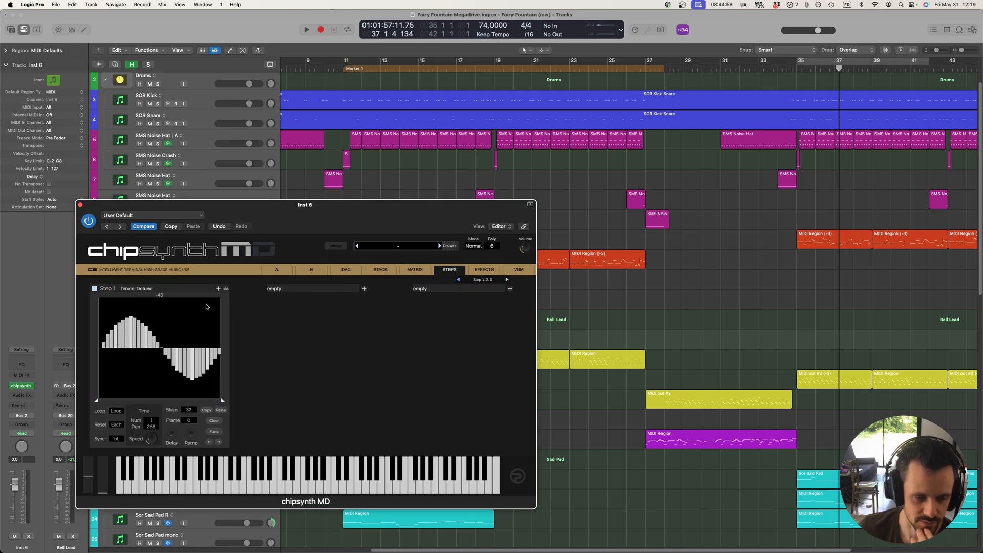
left_click_drag(356, 224, 387, 219)
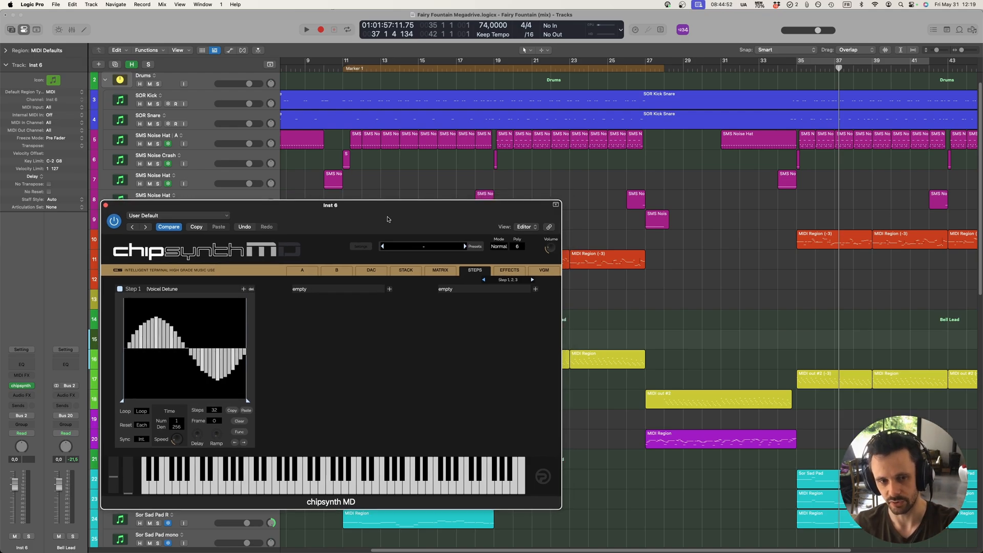
left_click(322, 272)
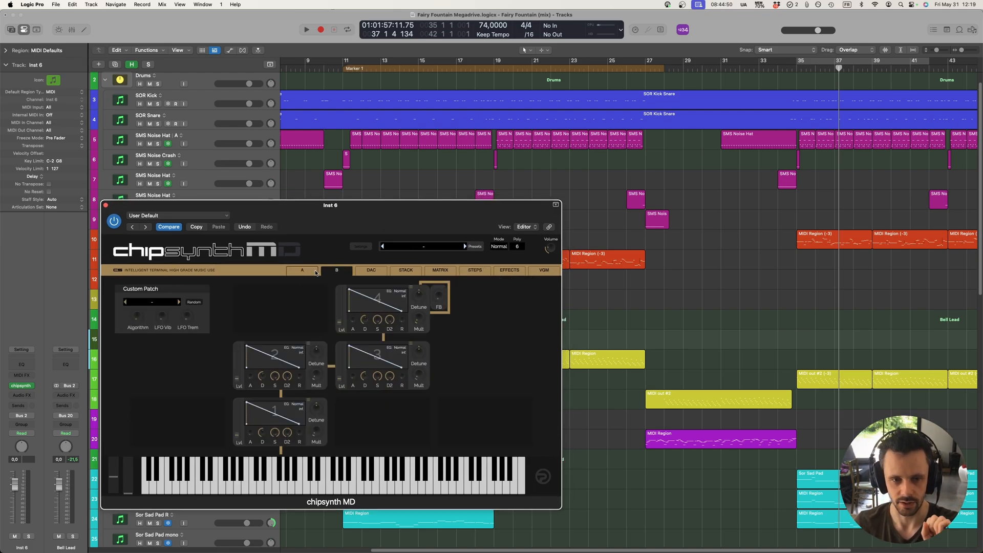
left_click(480, 272)
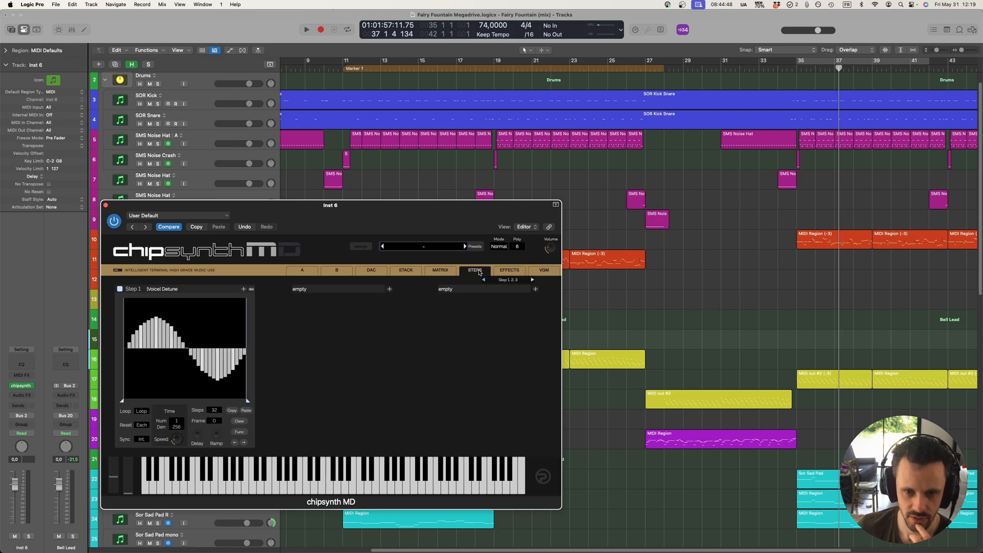
left_click(510, 271)
left_click(541, 272)
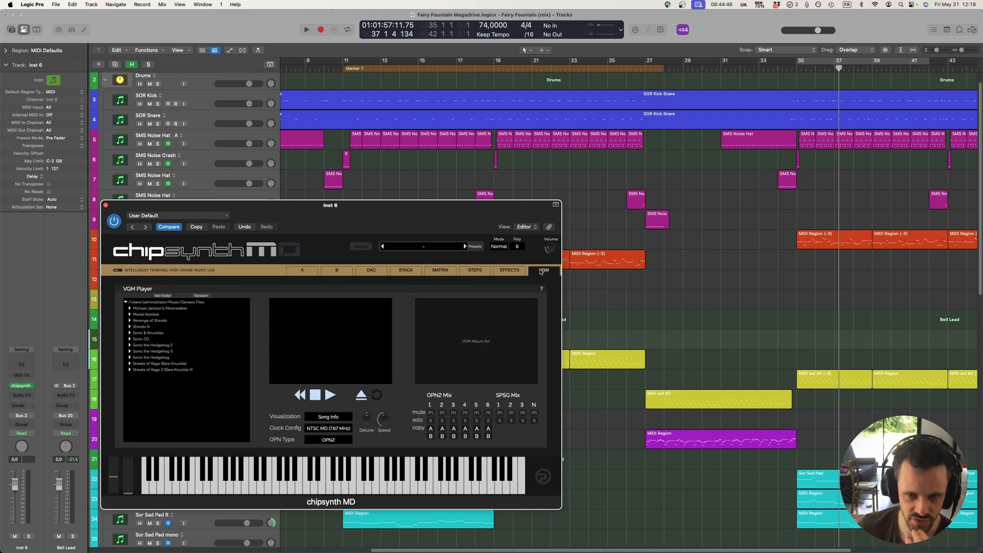
left_click_drag(427, 226, 443, 219)
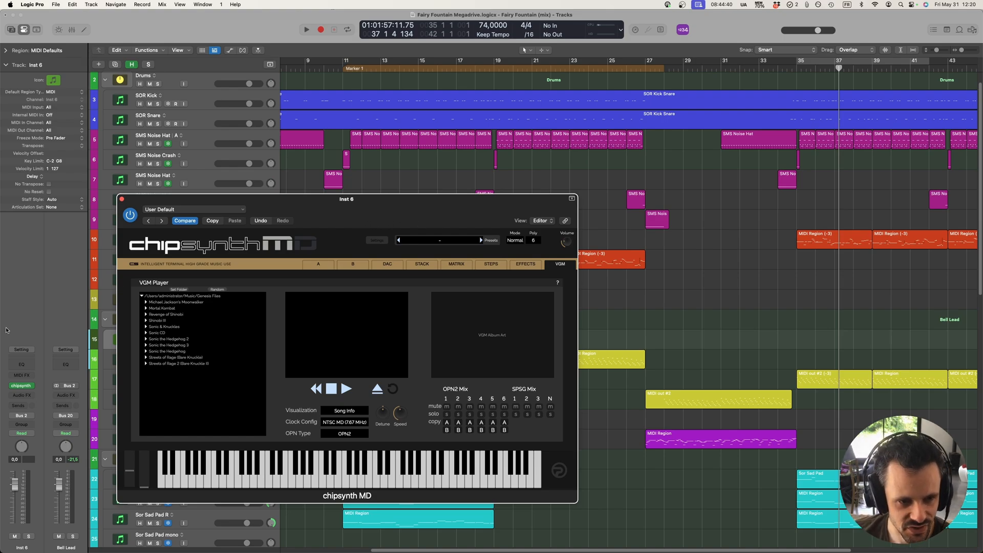
Step: Browse the VGM Player's game folders, looking into Michael Jackson's Moonwalker and leaving the Sonic the Hedgehog folder expanded
left_click(160, 308)
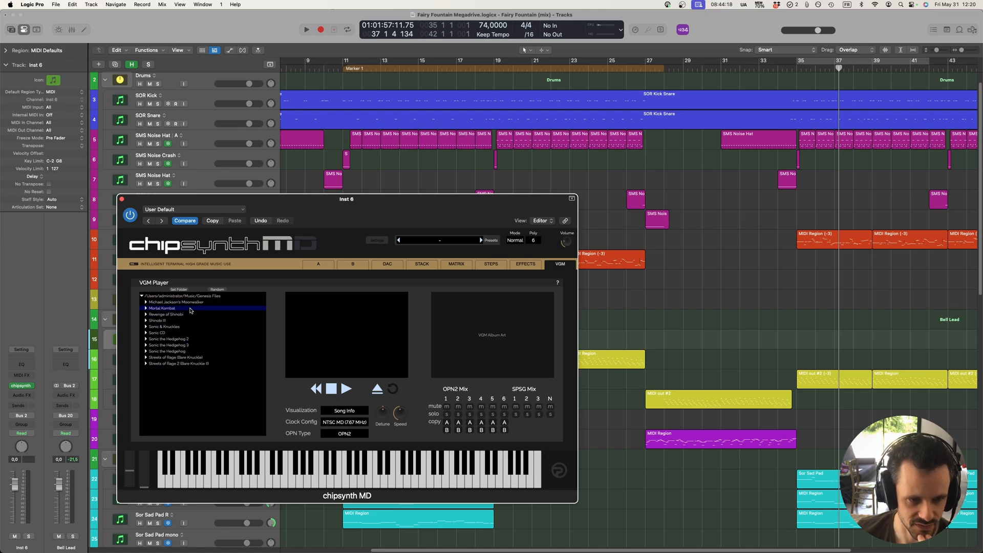
left_click(145, 302)
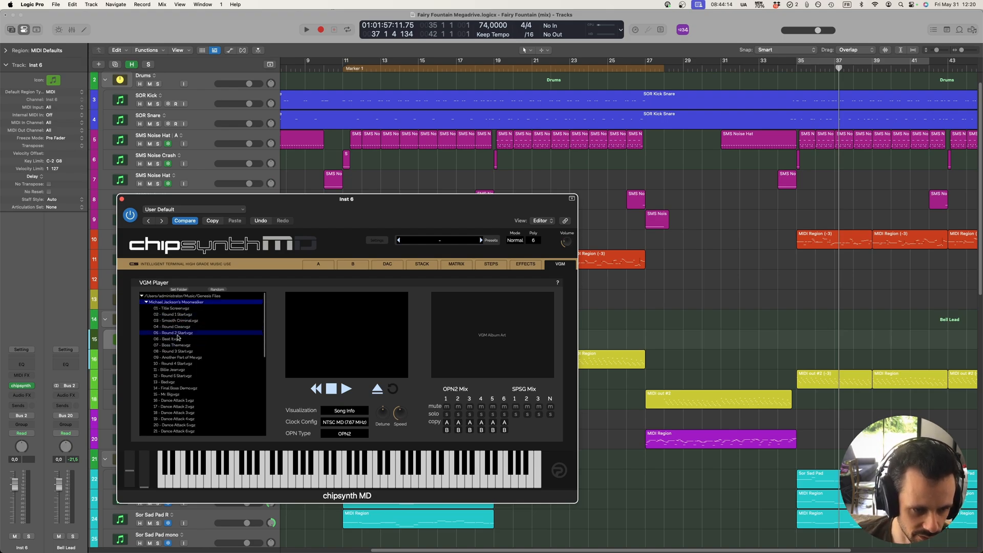
left_click(146, 302)
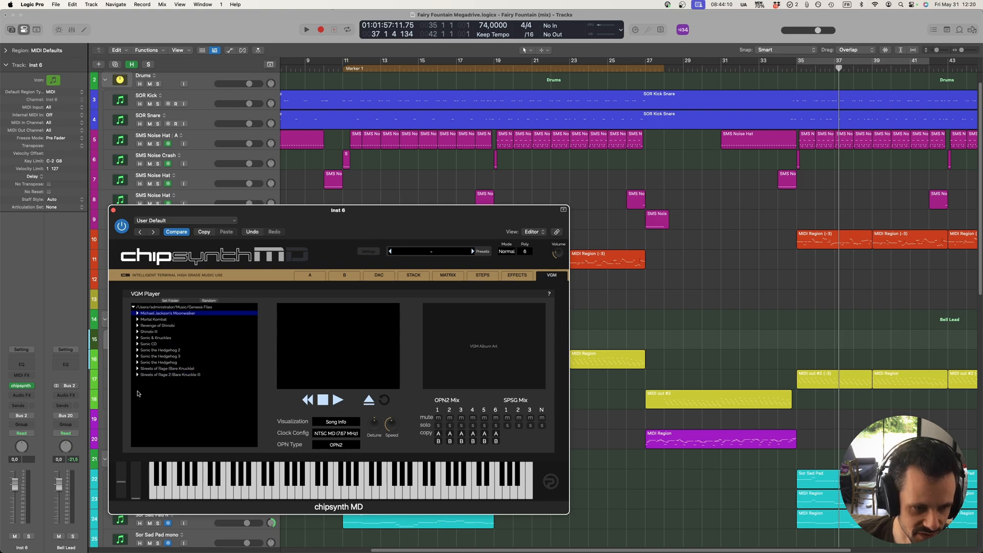
left_click(137, 362)
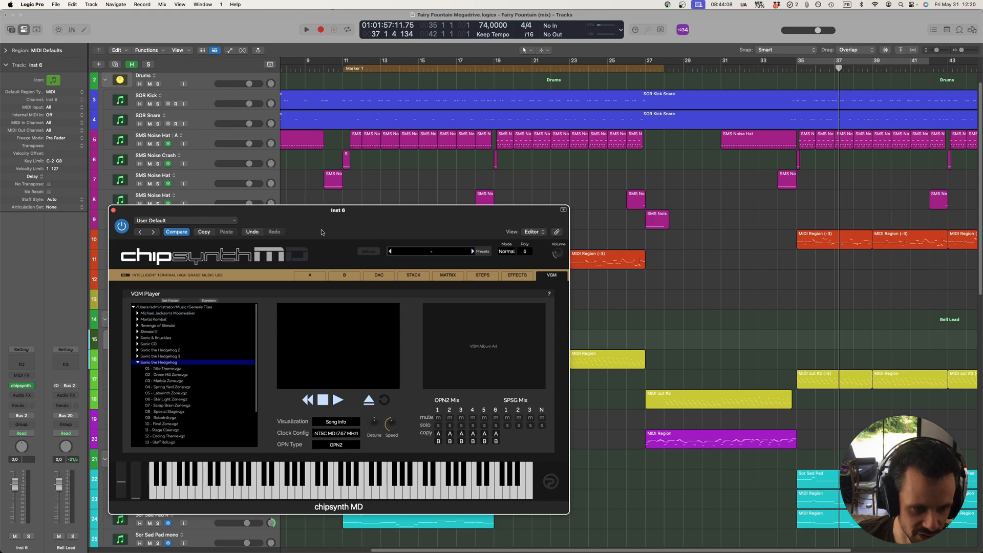
Step: Load 02 - Green Hill Zone from the Sonic the Hedgehog folder, play its opening seconds and stop playback
left_click_drag(358, 227, 384, 208)
double_click(200, 355)
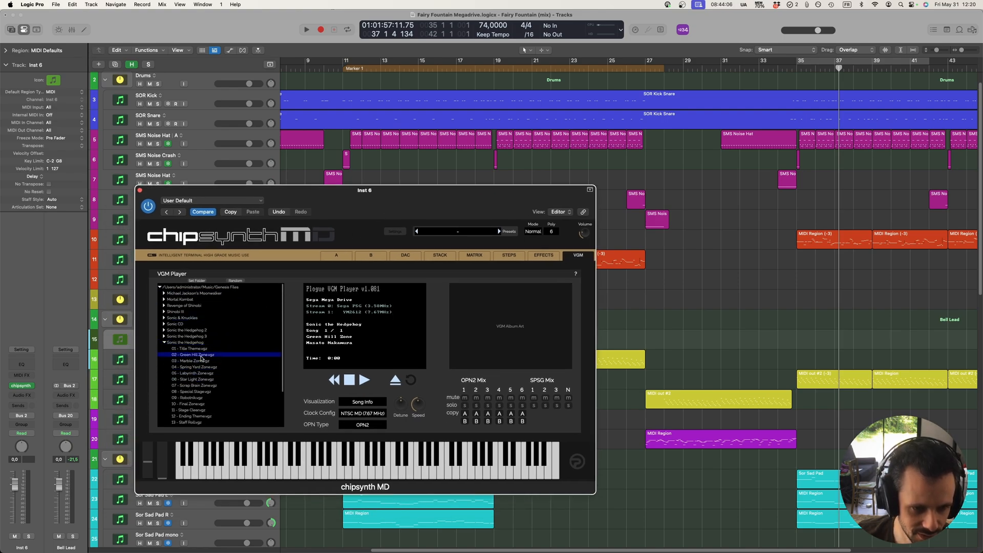
left_click_drag(475, 205, 490, 204)
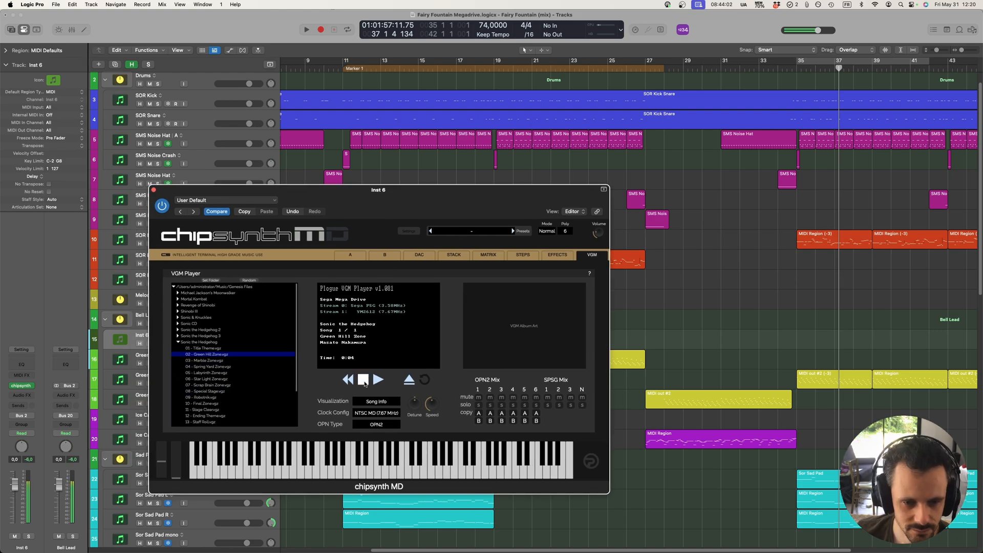
left_click(363, 381)
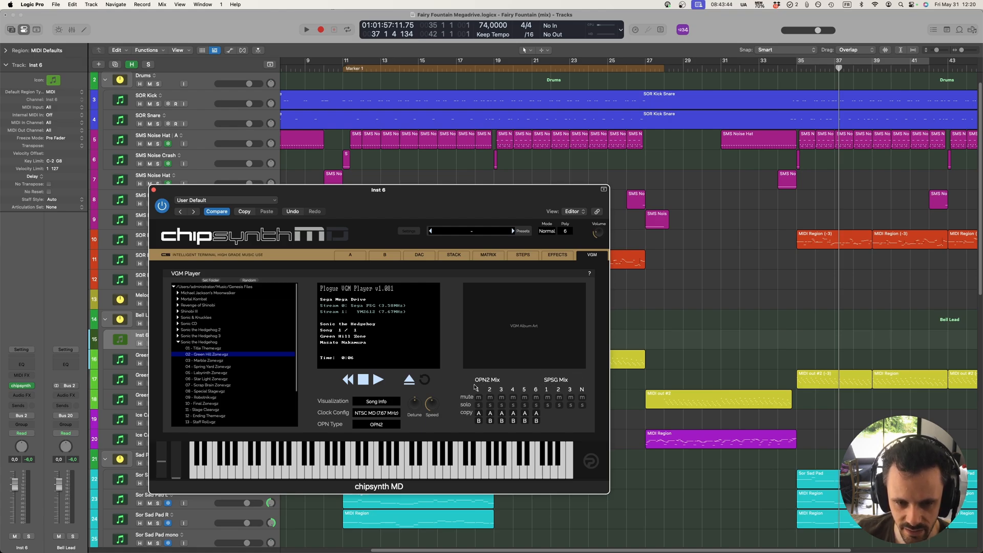
Step: Resume Green Hill Zone and solo OPN2 channels 2 and 6 plus SPSG channels 1, 2, 3 and N
left_click_drag(421, 191, 398, 203)
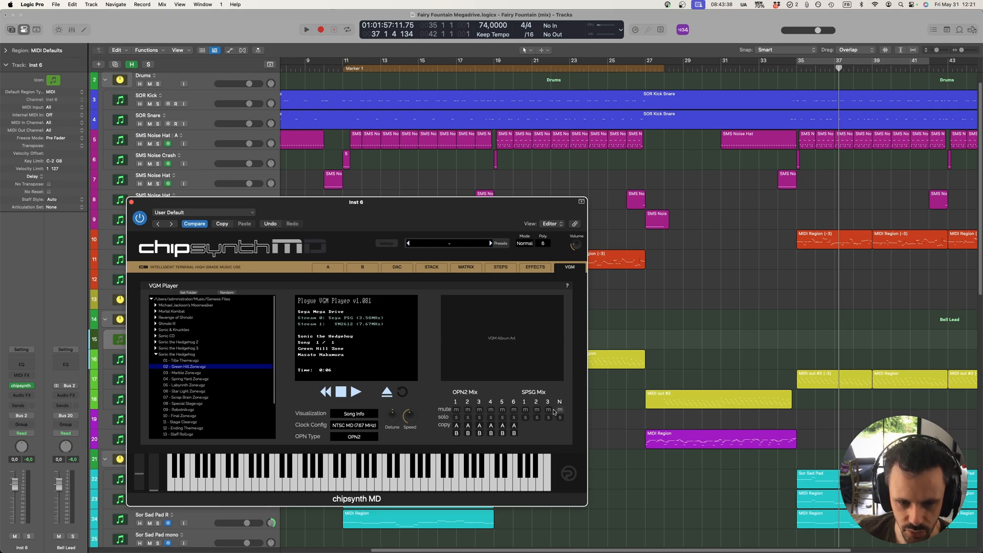
left_click(356, 392)
left_click(467, 417)
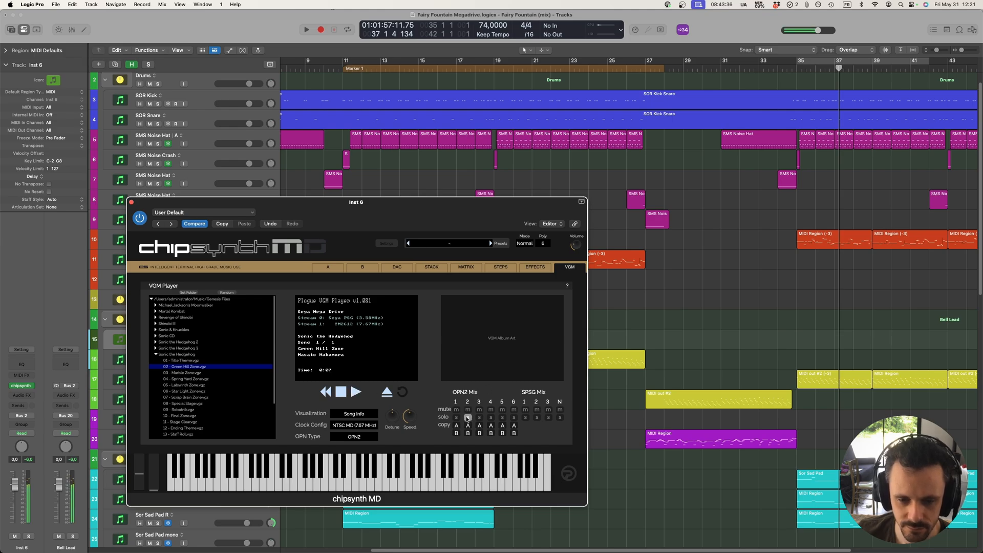
left_click(513, 417)
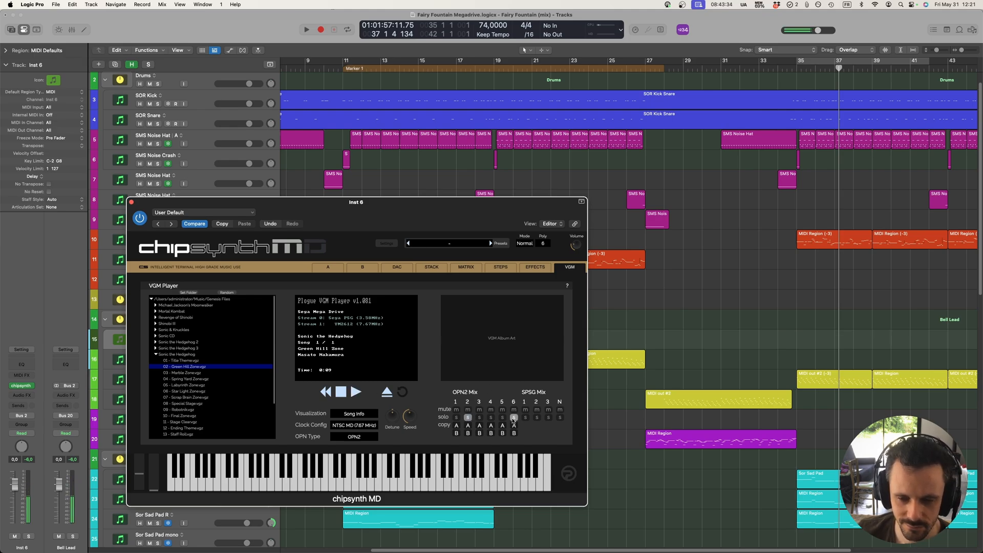
left_click(536, 417)
left_click(548, 417)
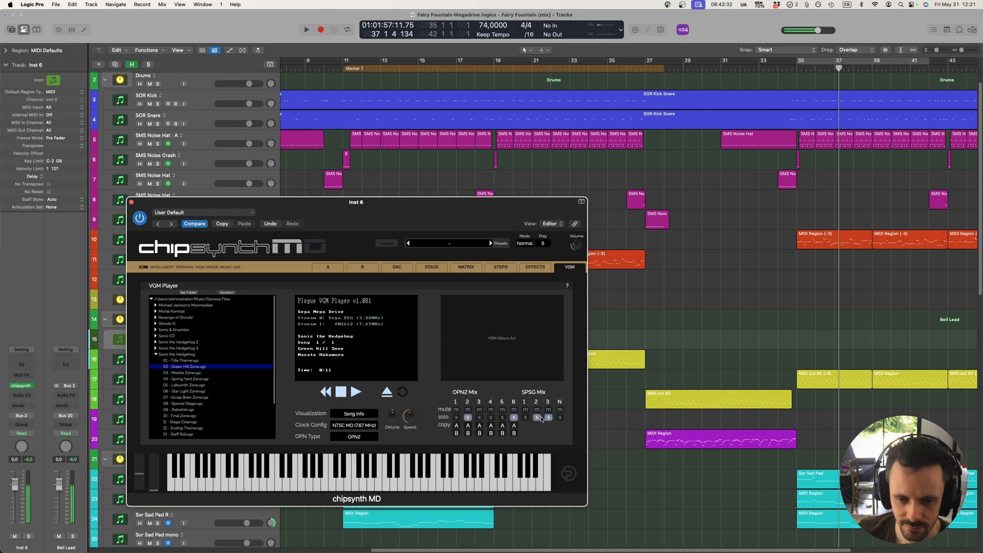
left_click(526, 417)
left_click(560, 417)
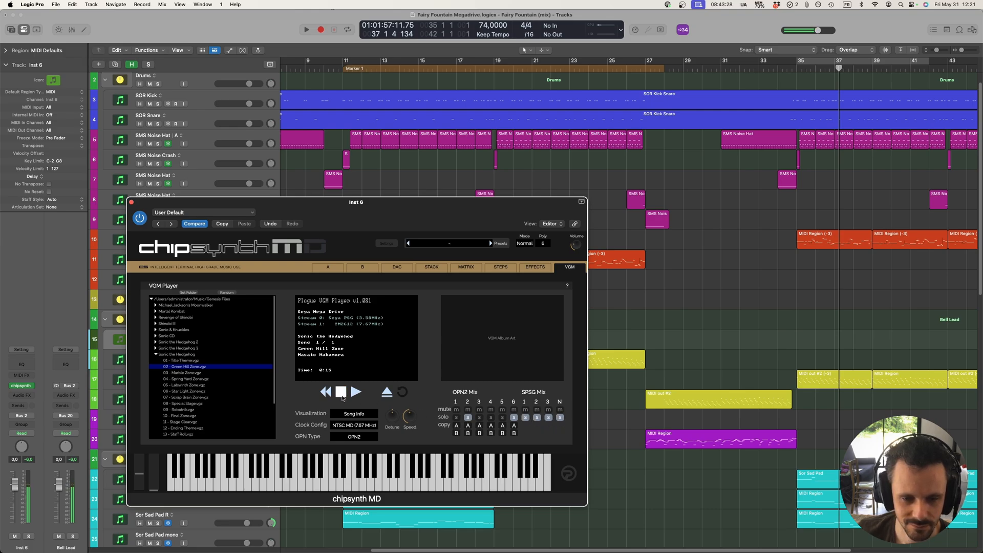
Step: Turn off every OPN2 and SPSG channel solo in the VGM Player and stop the playback
left_click(559, 417)
left_click(548, 417)
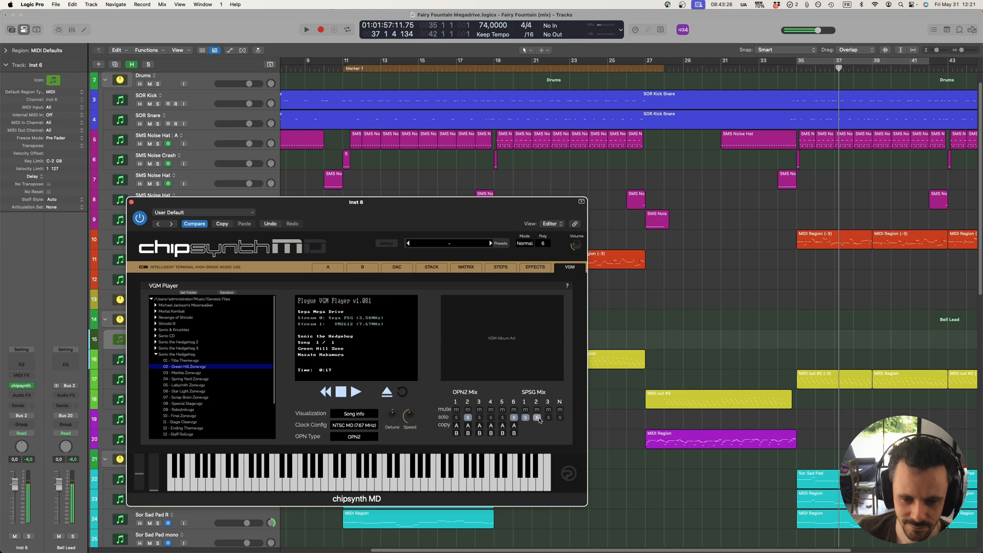
left_click(537, 417)
left_click(525, 417)
left_click(513, 417)
left_click(467, 417)
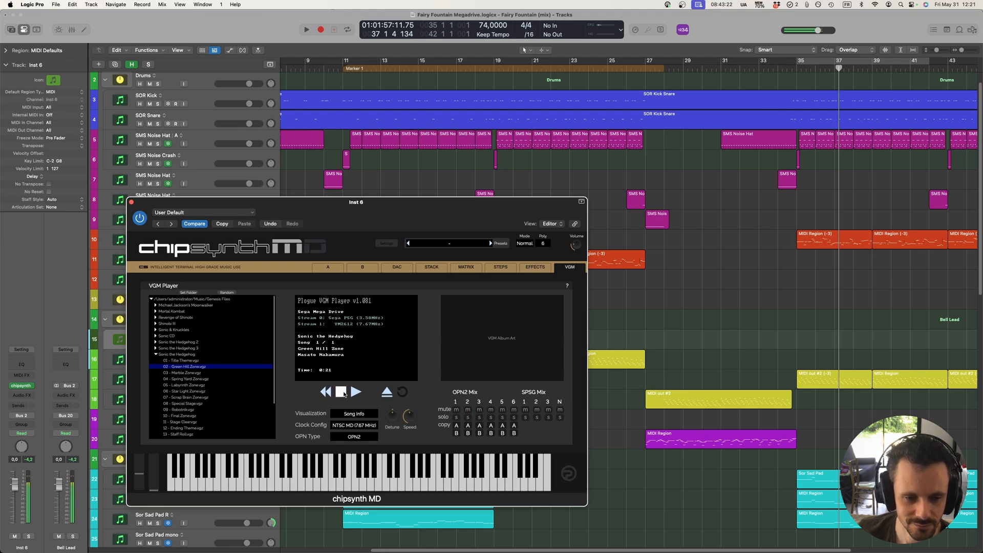
left_click(342, 392)
left_click_drag(416, 213, 405, 219)
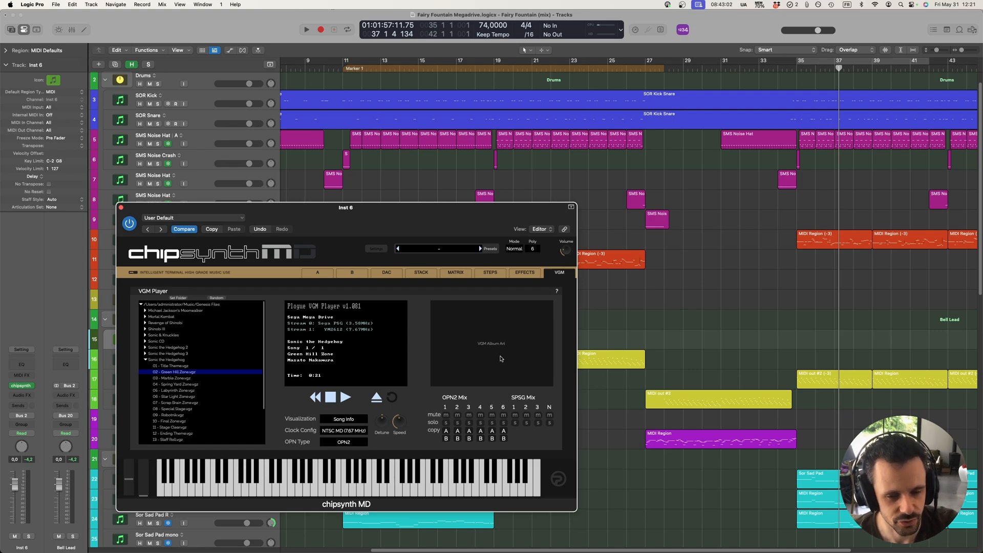
Step: Solo OPN2 channel 1 and play Green Hill Zone from its beginning
left_click_drag(356, 220, 372, 214)
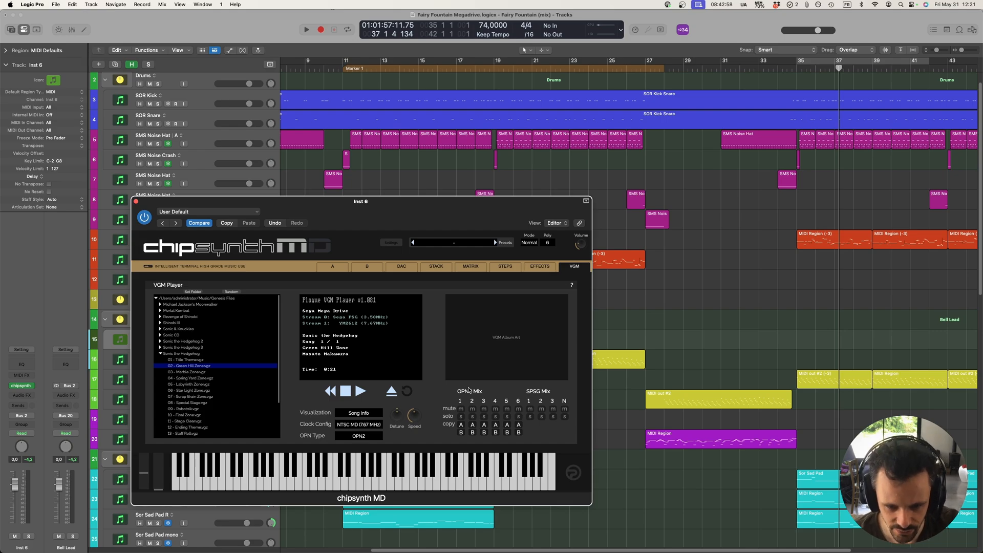
left_click(460, 416)
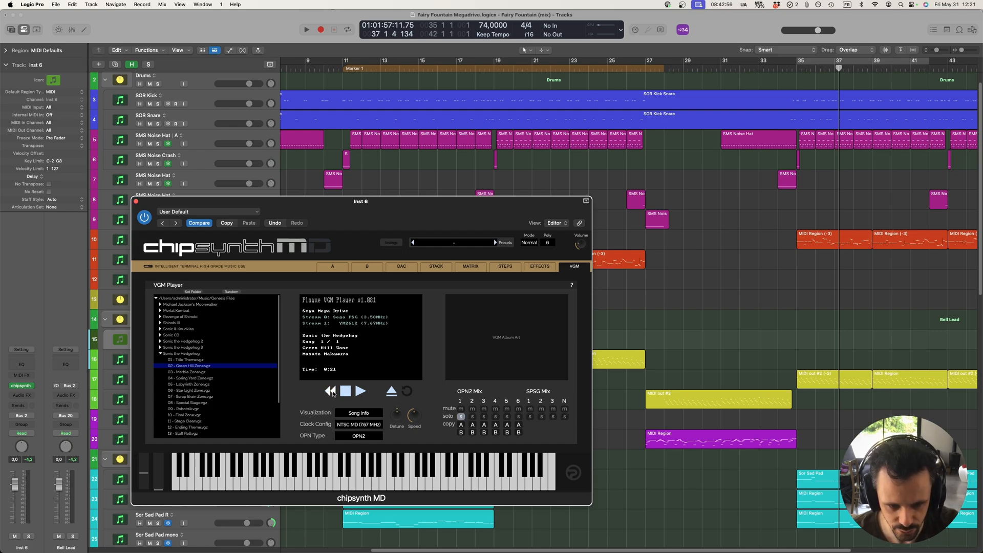
left_click(330, 391)
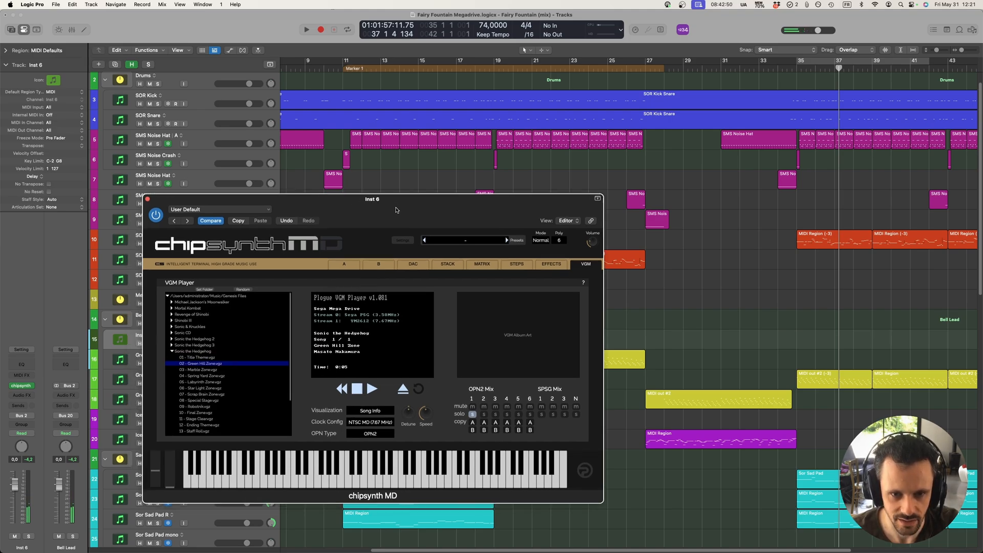
Step: Show FM patch A of the Inst 6 synth to examine its operators and envelopes
left_click_drag(369, 229, 381, 227)
left_click(344, 265)
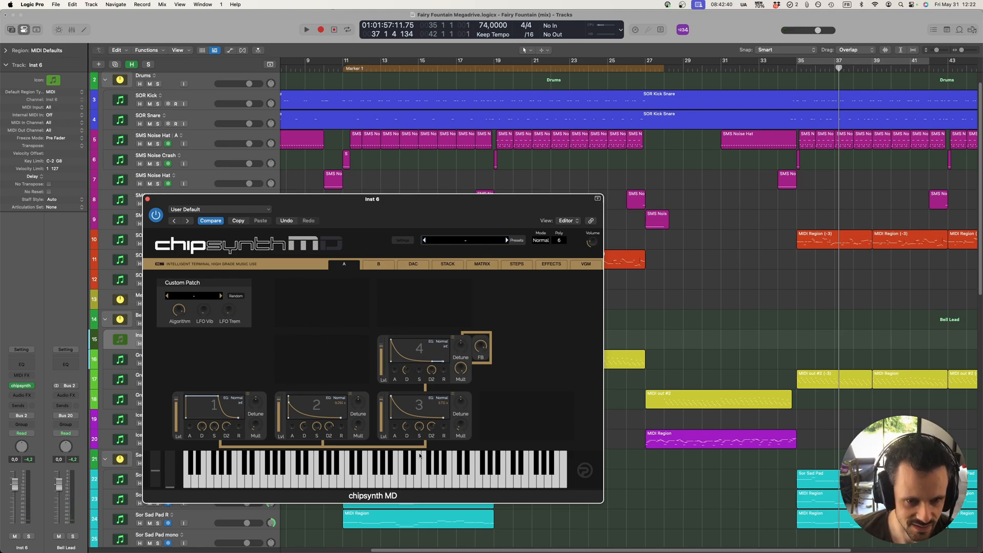
left_click_drag(383, 204, 674, 206)
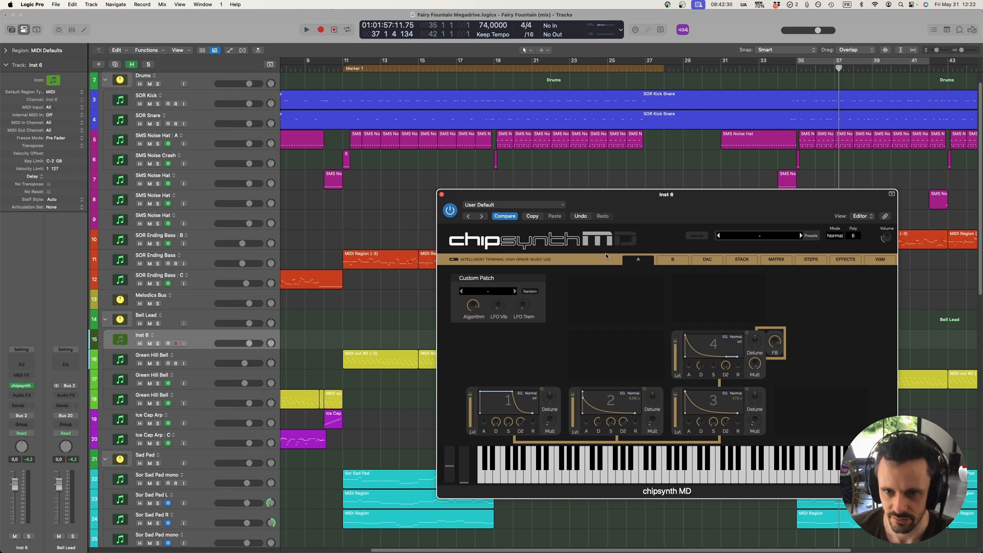
left_click_drag(752, 195, 588, 213)
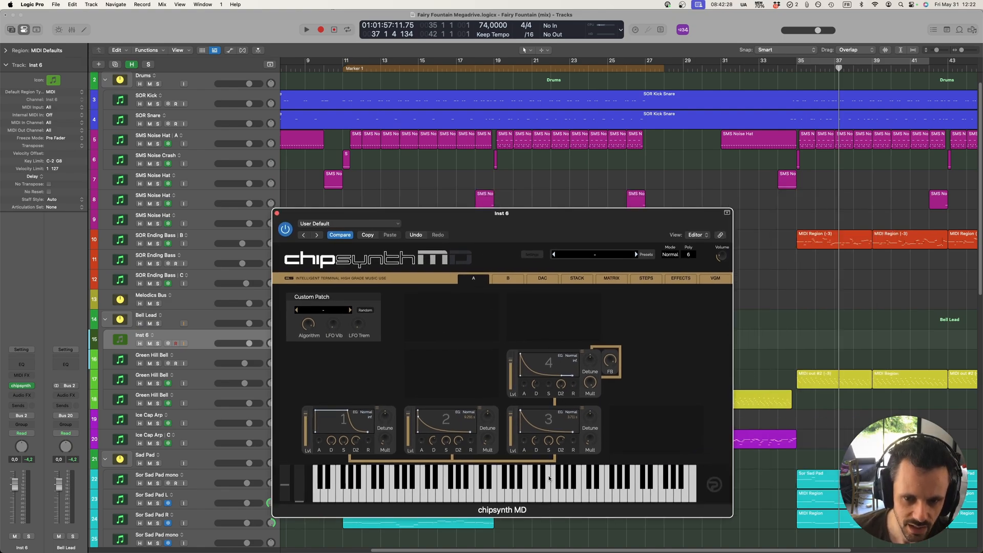
left_click_drag(530, 232, 293, 192)
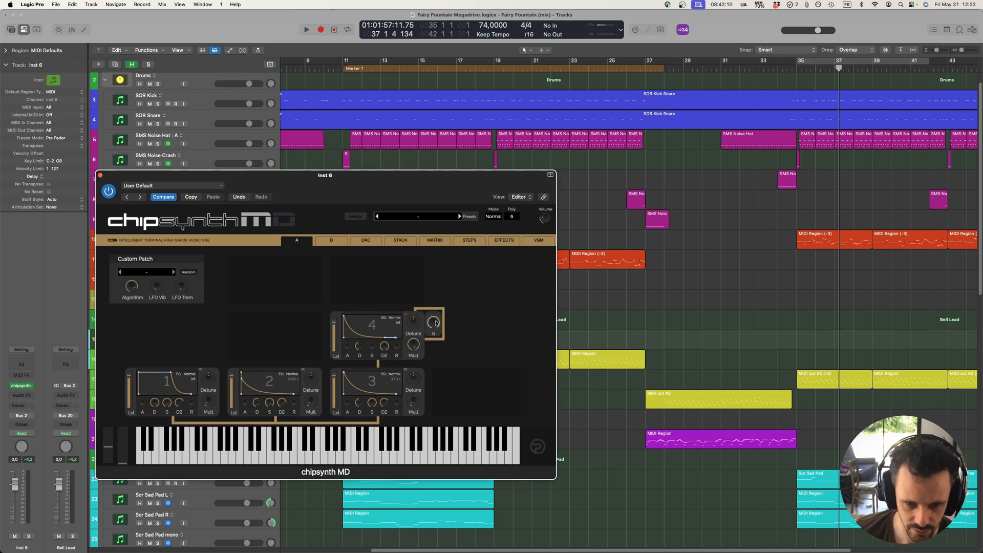
Step: Open chipsynth MD from the Green Hill Bell track and place it beside the Inst 6 synth to compare their patches
left_click_drag(271, 173, 792, 142)
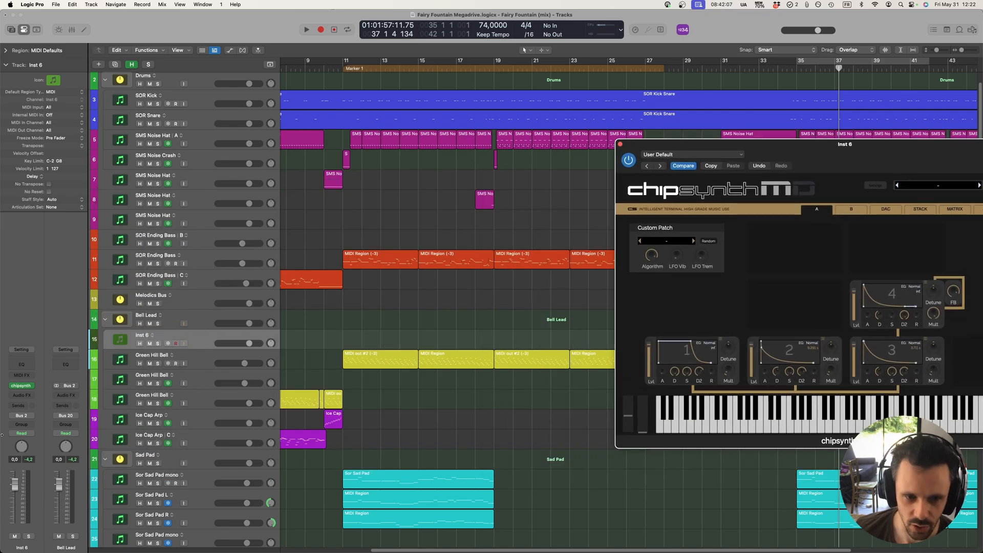
left_click(202, 359)
left_click(22, 376)
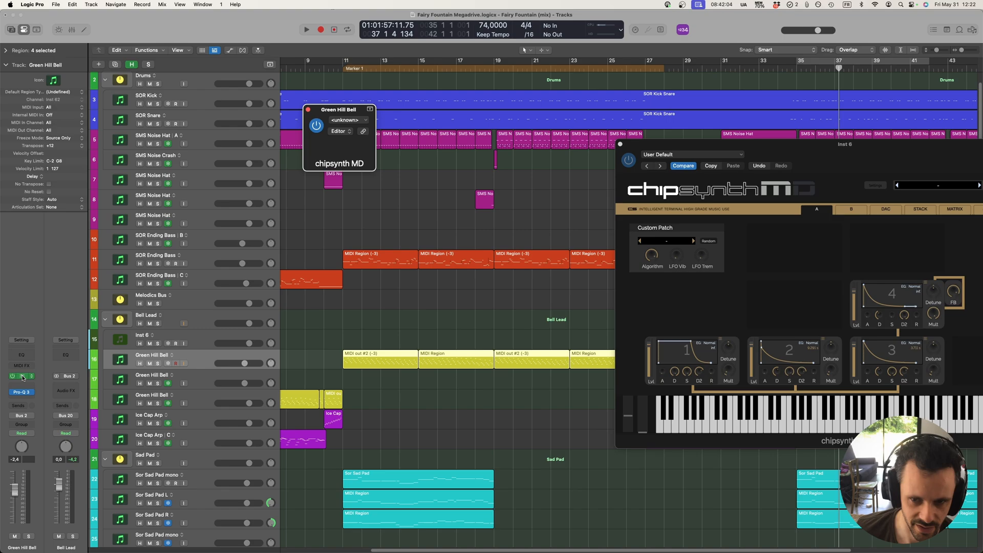
left_click_drag(649, 128, 394, 143)
left_click_drag(898, 148, 804, 137)
left_click_drag(428, 144, 413, 120)
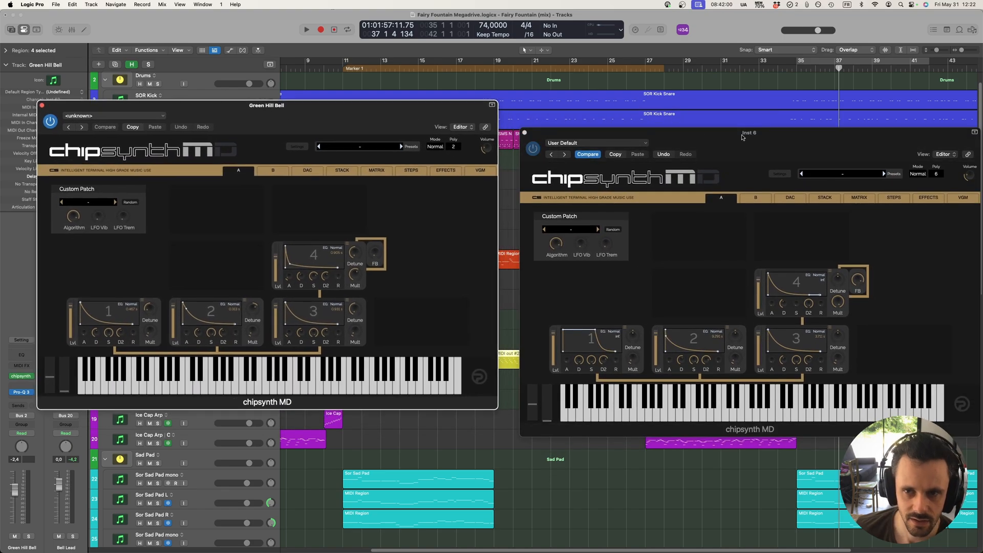
left_click_drag(744, 138, 728, 105)
left_click_drag(341, 105, 334, 99)
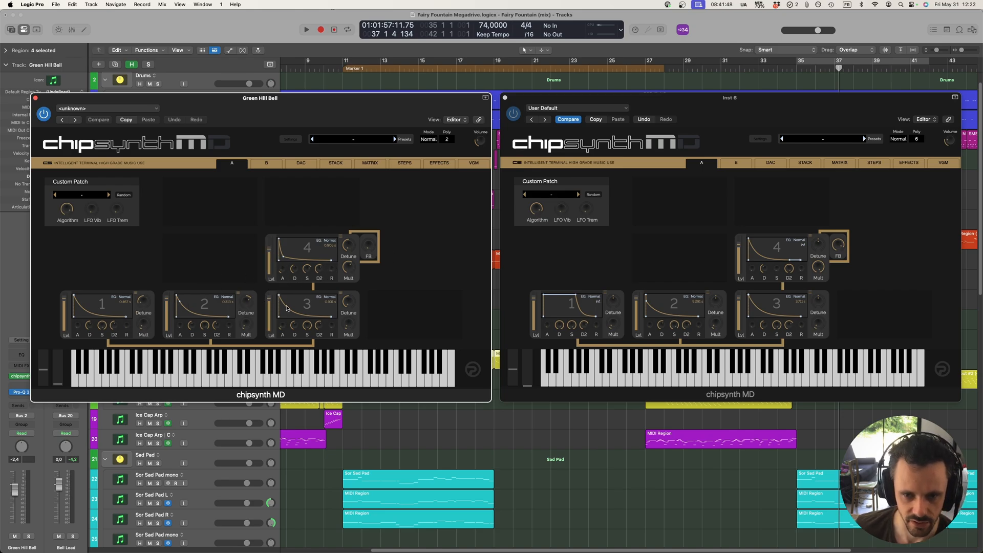
Step: Copy the first two Green Hill Bell regions, starting at bar 11, onto the Inst 6 track and transpose them up one octave
left_click_drag(283, 120, 474, 519)
left_click_drag(368, 316, 425, 371)
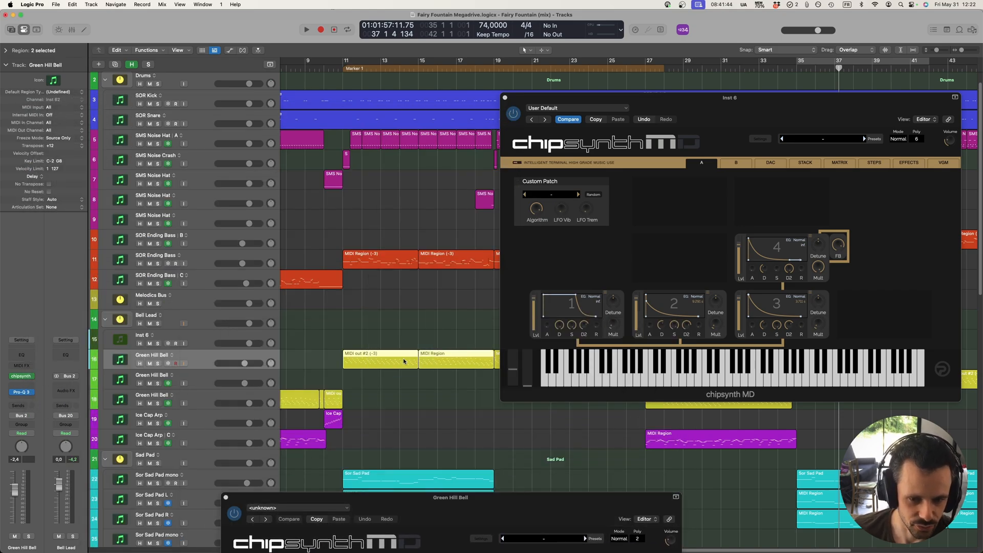
left_click_drag(366, 359, 439, 337)
key("alt+shift+Up")
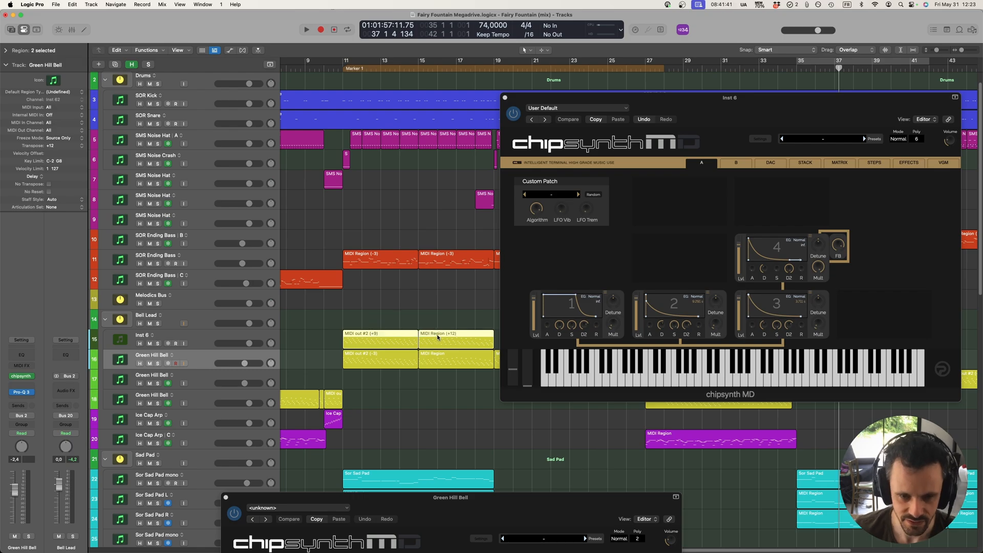
Step: Solo the Inst 6 track, bring the Green Hill Bell synth back into view and play from bar 11 with cycle mode on
left_click(213, 344)
key("s")
left_click_drag(504, 507, 644, 230)
key("c")
key("space")
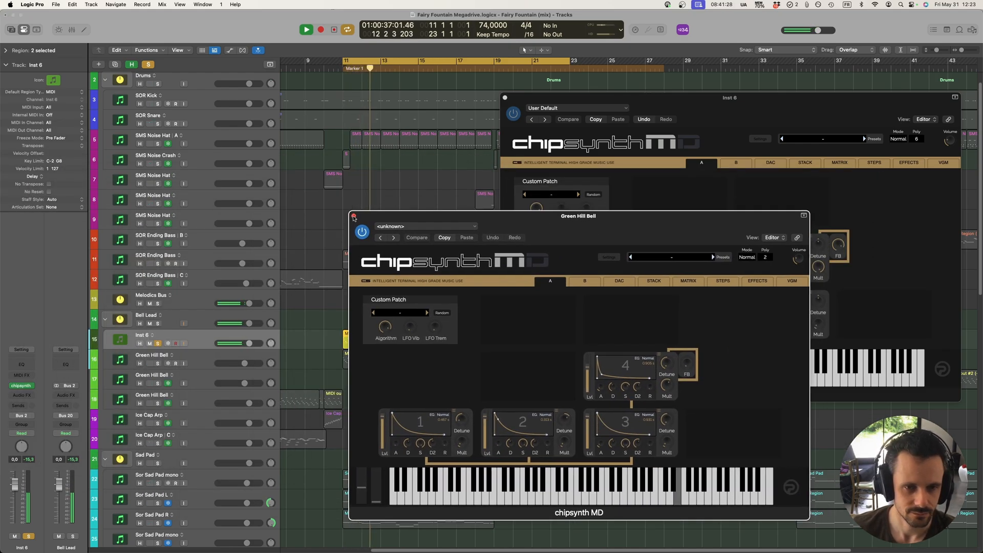
Step: Close the Green Hill Bell synth, solo the first Green Hill Bell track instead of Inst 6 and play the passage from bar 11
key("space")
left_click(353, 216)
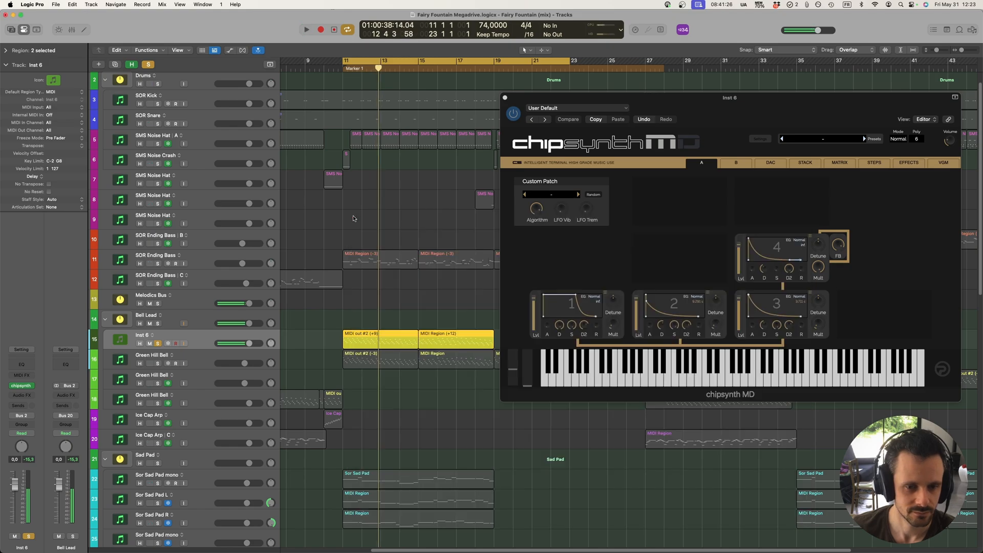
left_click(157, 362)
left_click(158, 343)
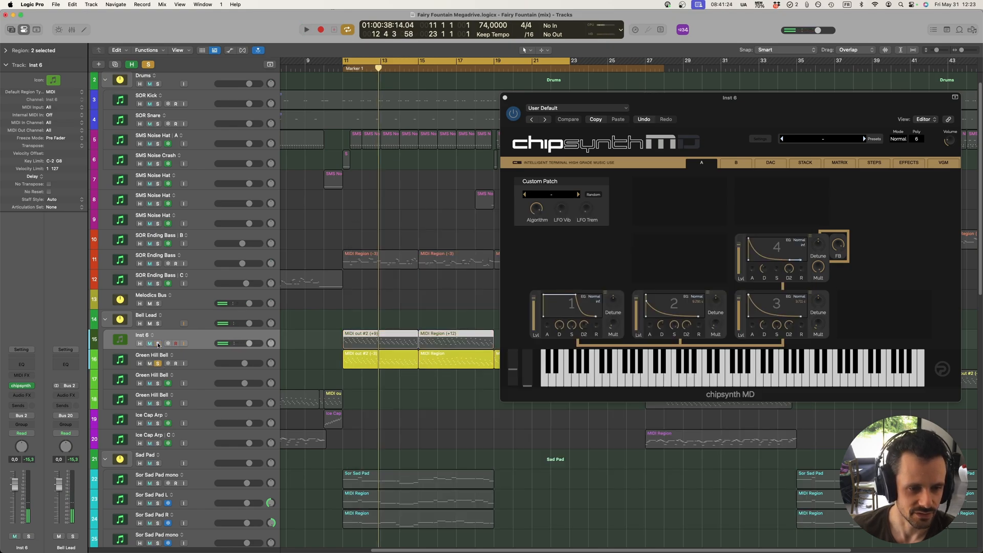
key("space")
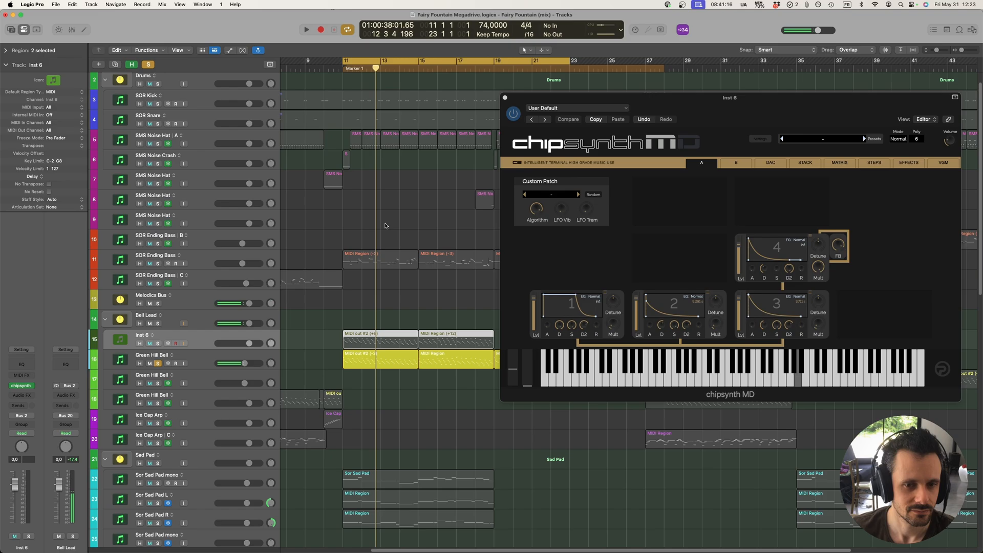
key("space")
Step: Turn off the solo on the Green Hill Bell track and delete the Inst 6 track together with its copied regions
left_click(196, 354)
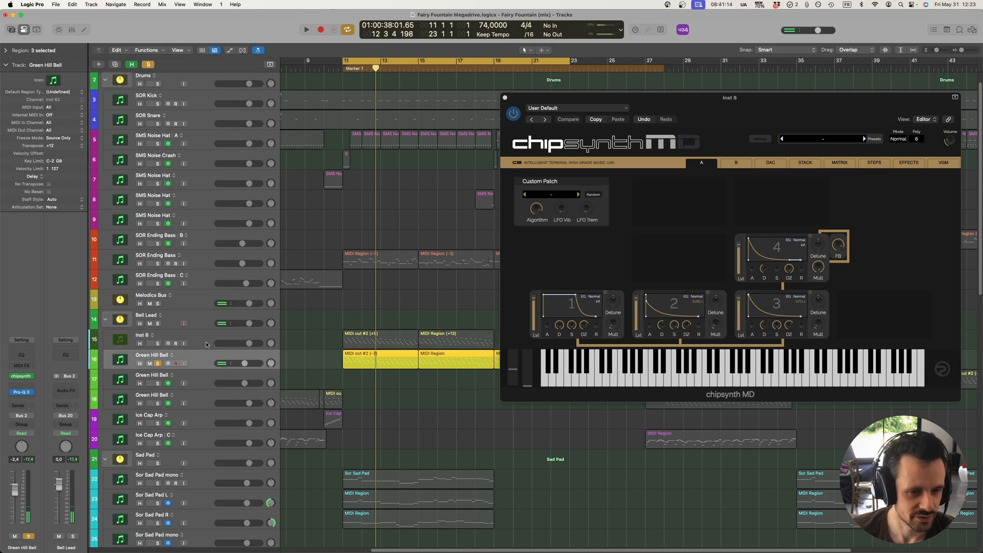
left_click(195, 336)
left_click(156, 363)
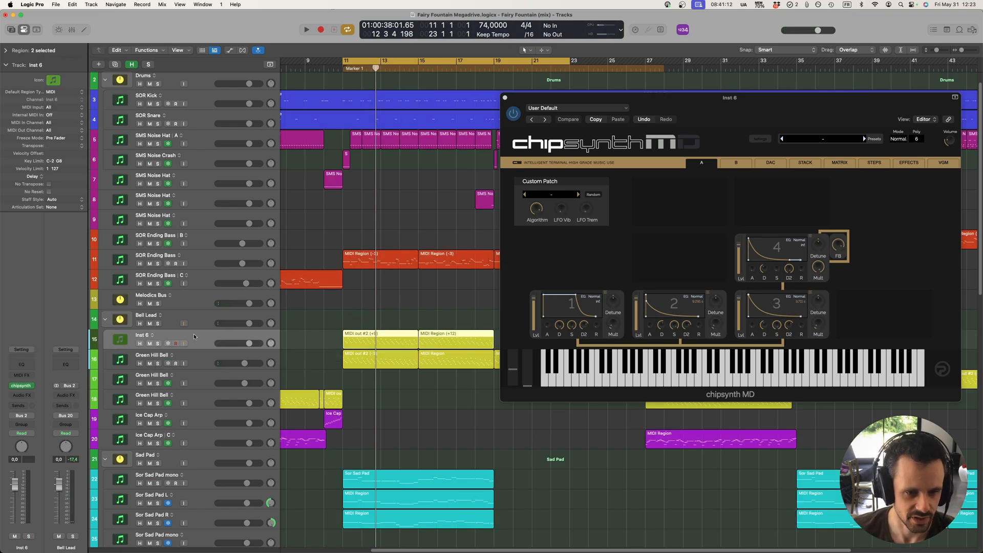
left_click(193, 360)
left_click(203, 336)
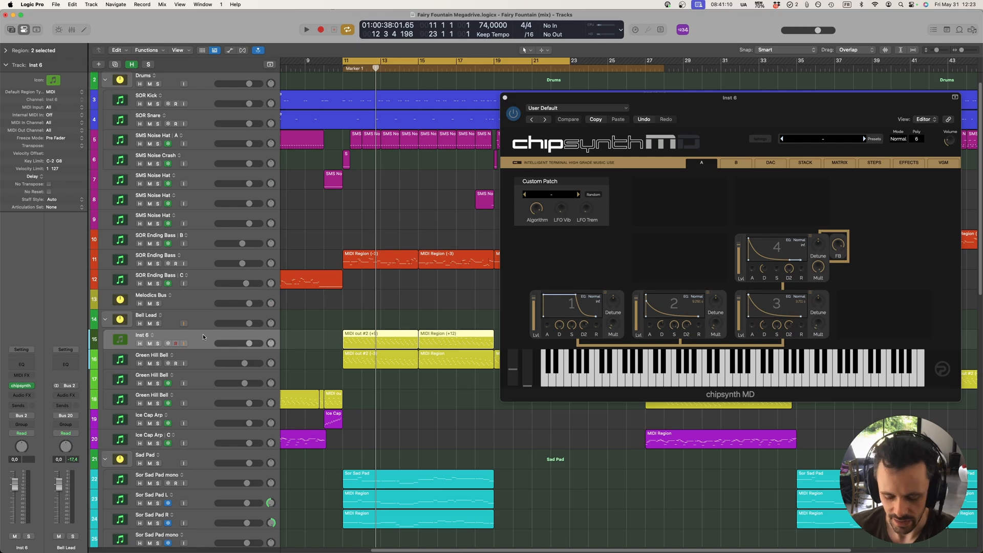
key("Delete")
key("Delete")
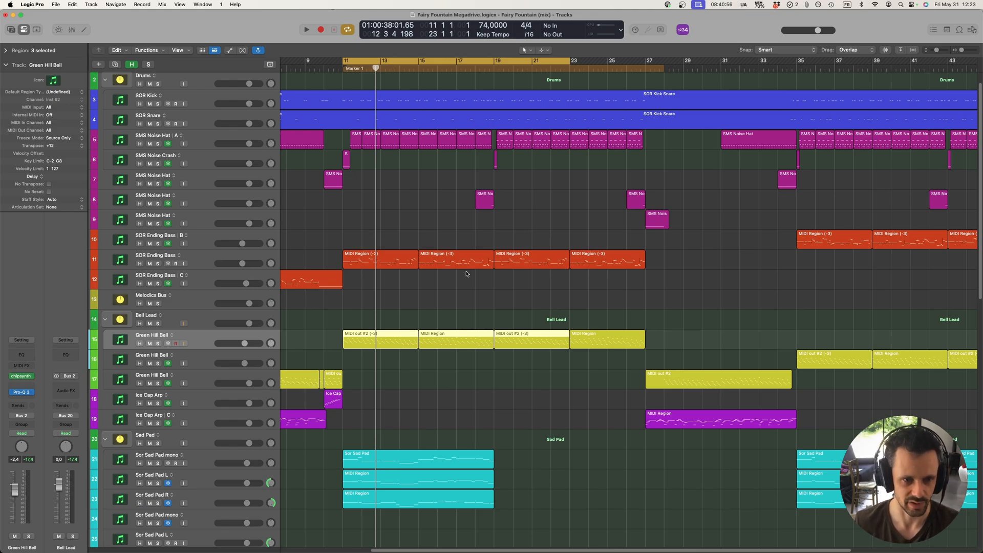
Step: Solo the SOR Kick and SOR Snare tracks in the Drums group
key("super+Up")
scroll(443, 218, "down", 3)
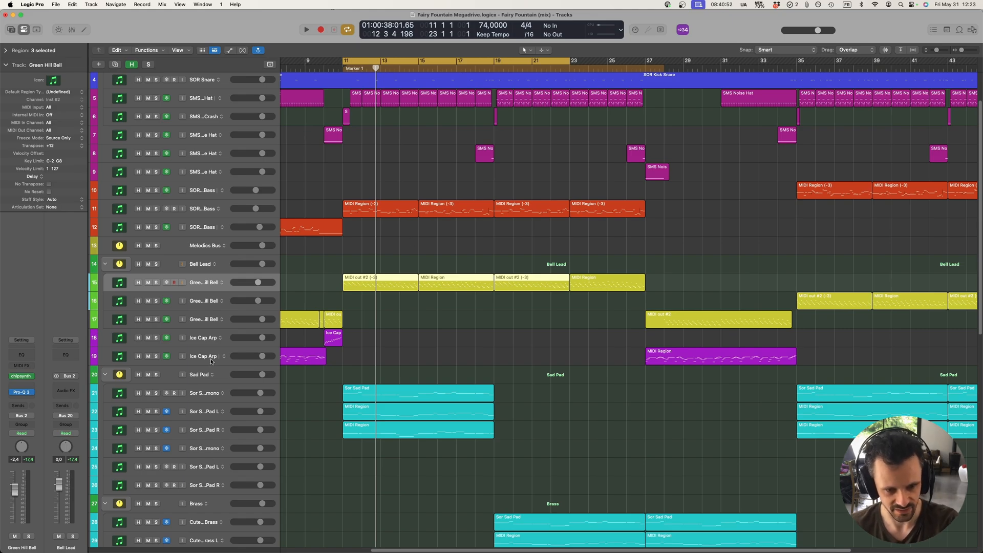
scroll(211, 360, "down", 15)
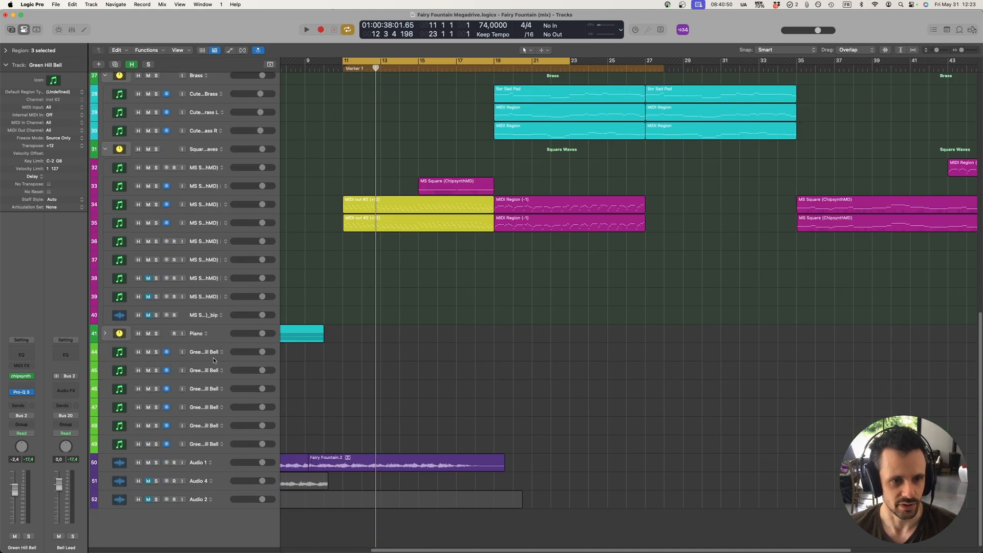
scroll(213, 357, "up", 17)
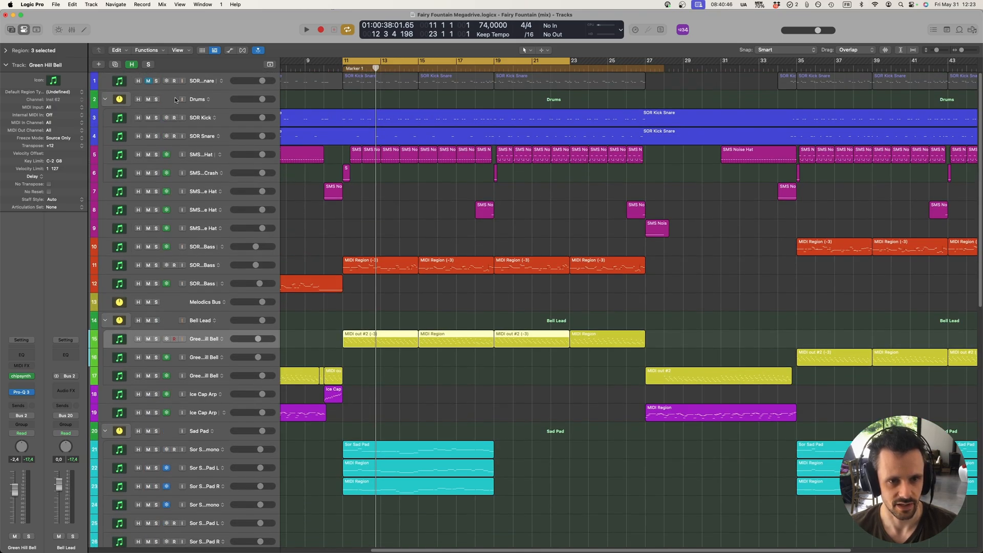
mouse_move(23, 380)
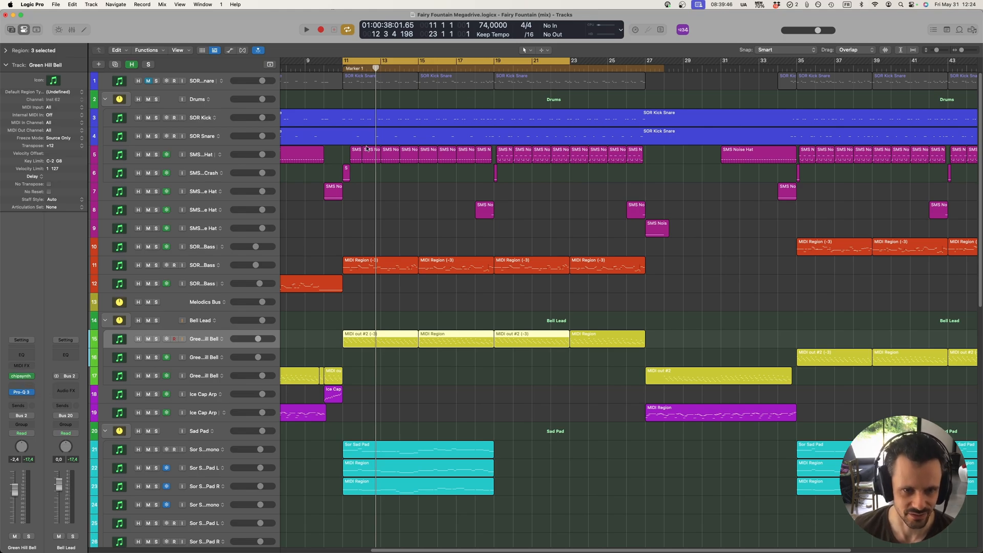
key("super+Up")
left_click(198, 114)
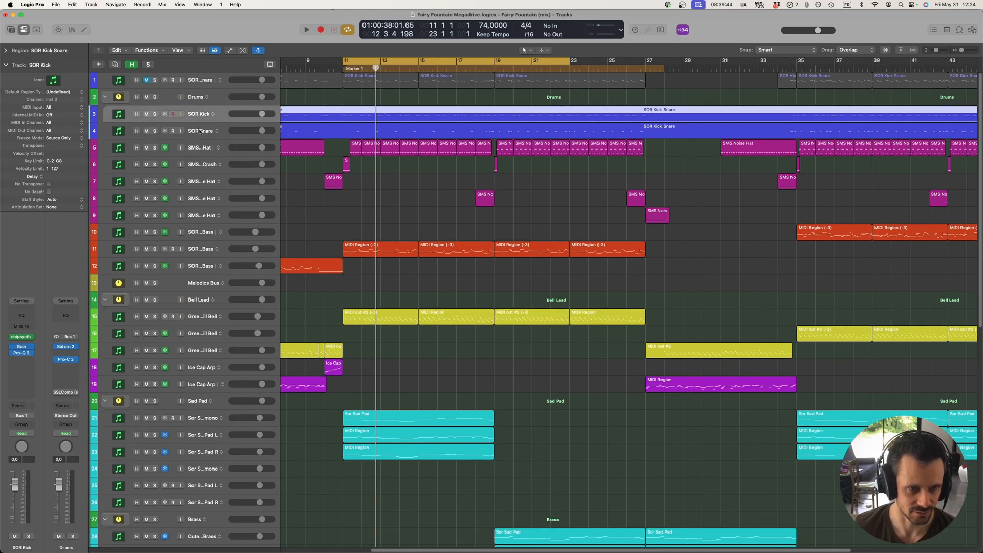
left_click(200, 131, "shift")
key("s")
key("super+Down")
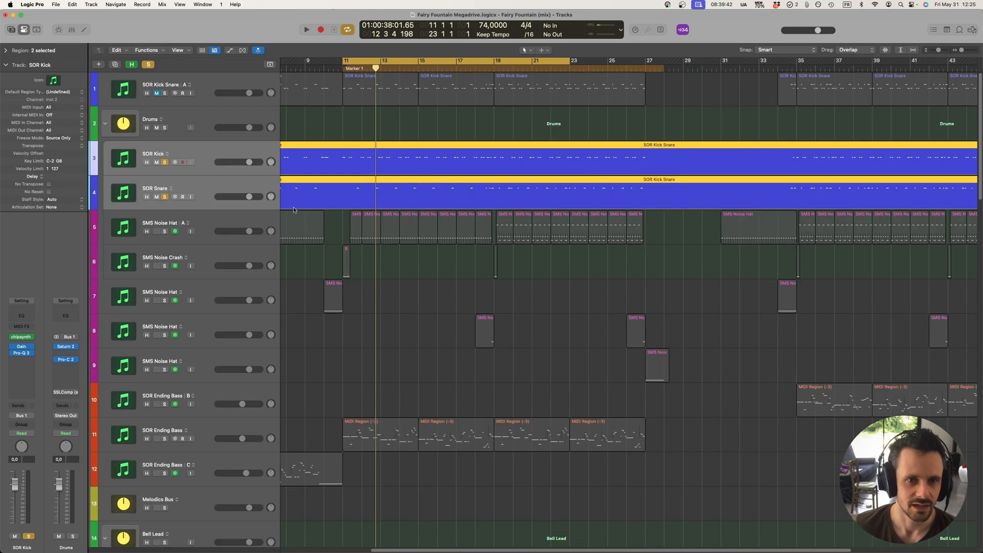
Step: Open chipsynth MD from the SOR Kick track and show its VGM Player page with the OPN2 channel mix
left_click(22, 340)
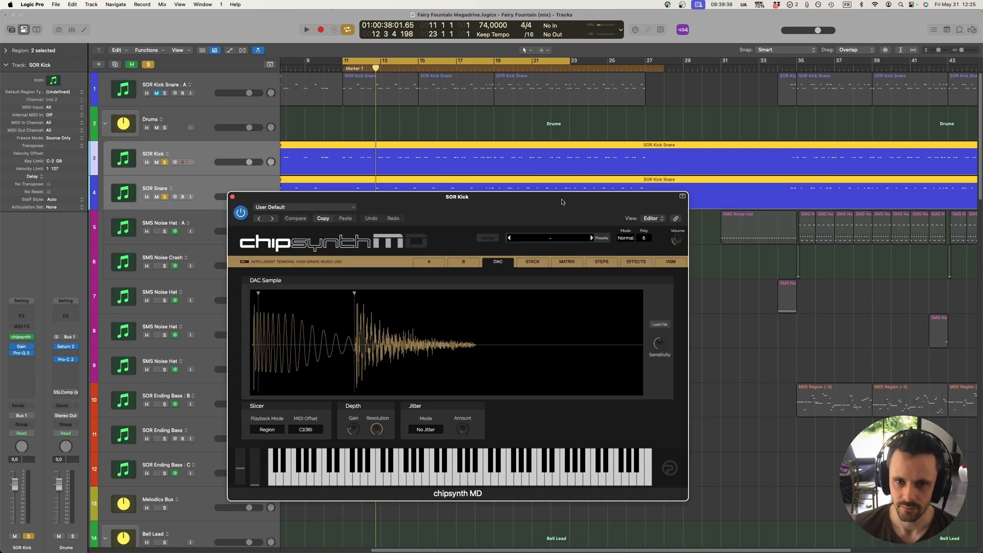
left_click_drag(561, 201, 508, 222)
left_click(574, 269)
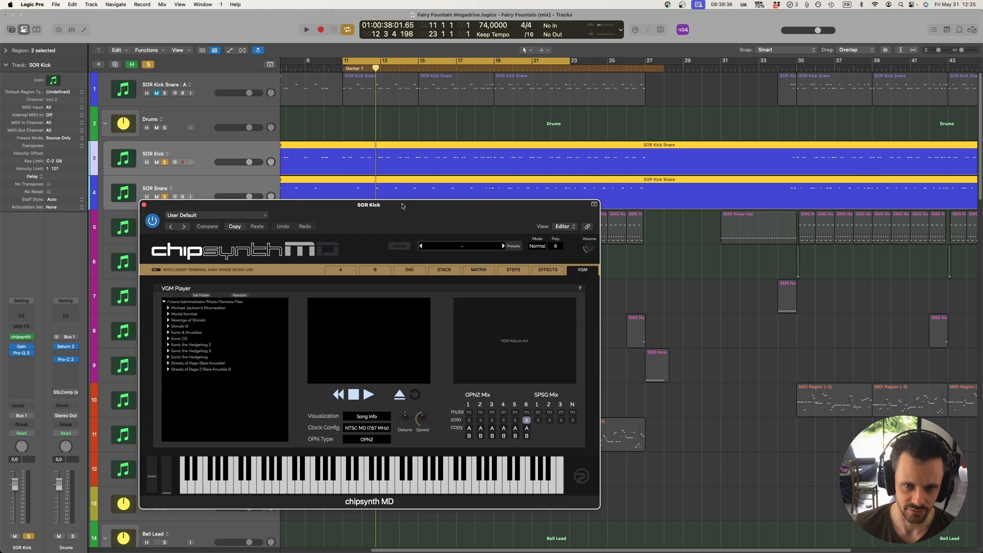
left_click_drag(403, 206, 432, 195)
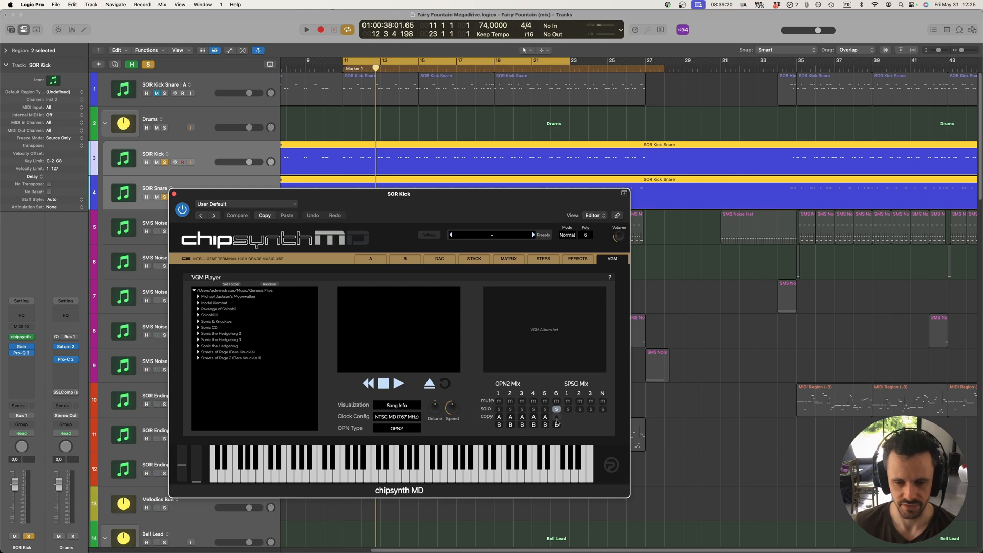
left_click_drag(466, 219, 459, 216)
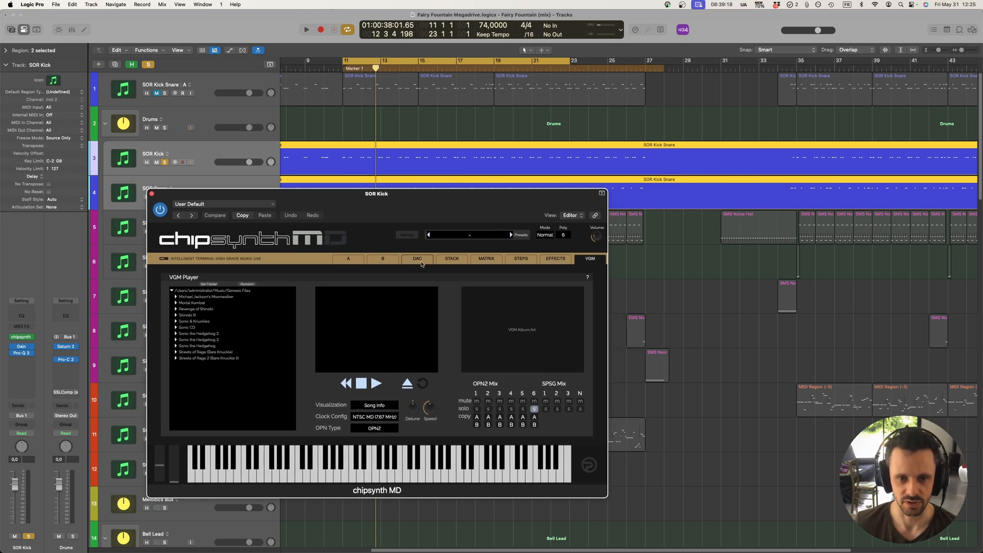
Step: Examine the DAC sample, the channel stack and FM patch A of the SOR Kick synth, and close its window
left_click(421, 258)
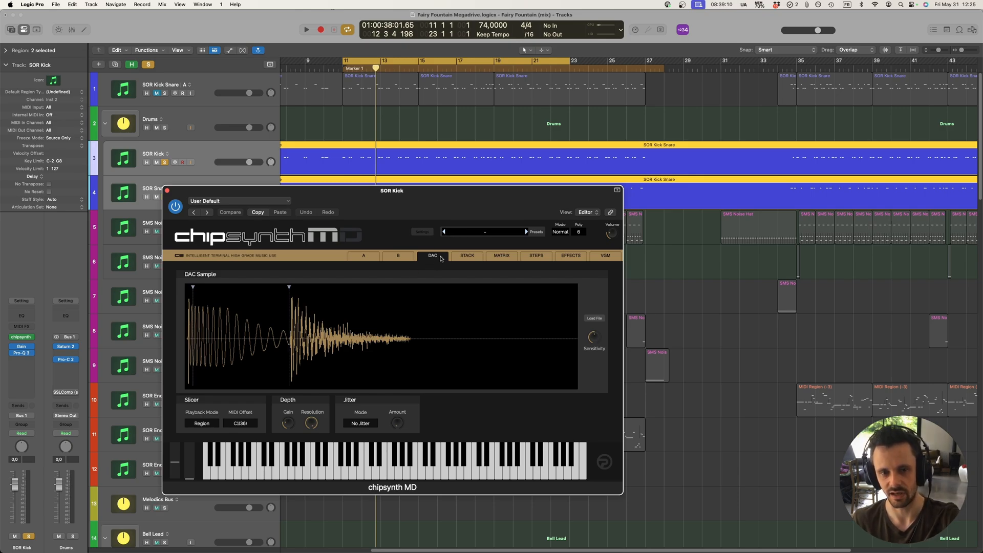
left_click(466, 258)
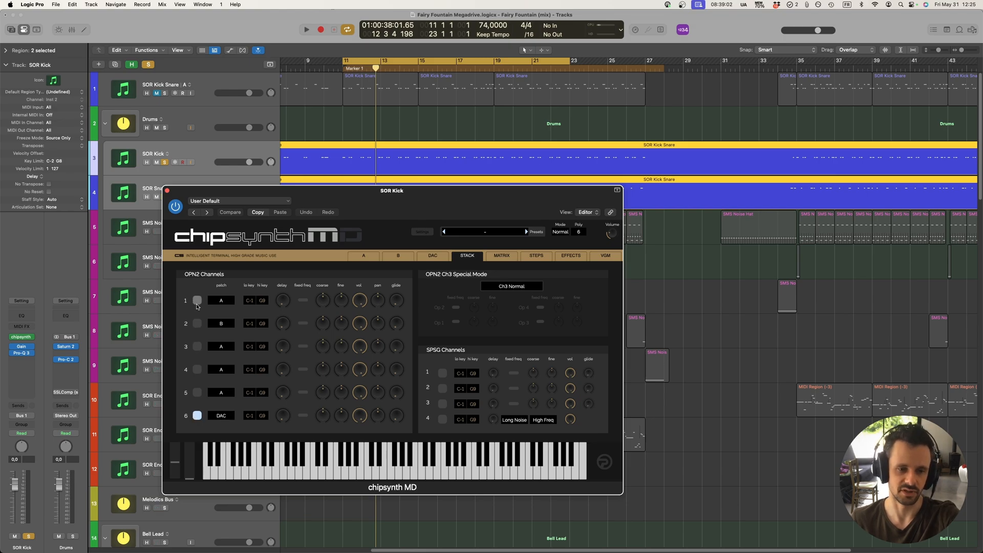
left_click(366, 256)
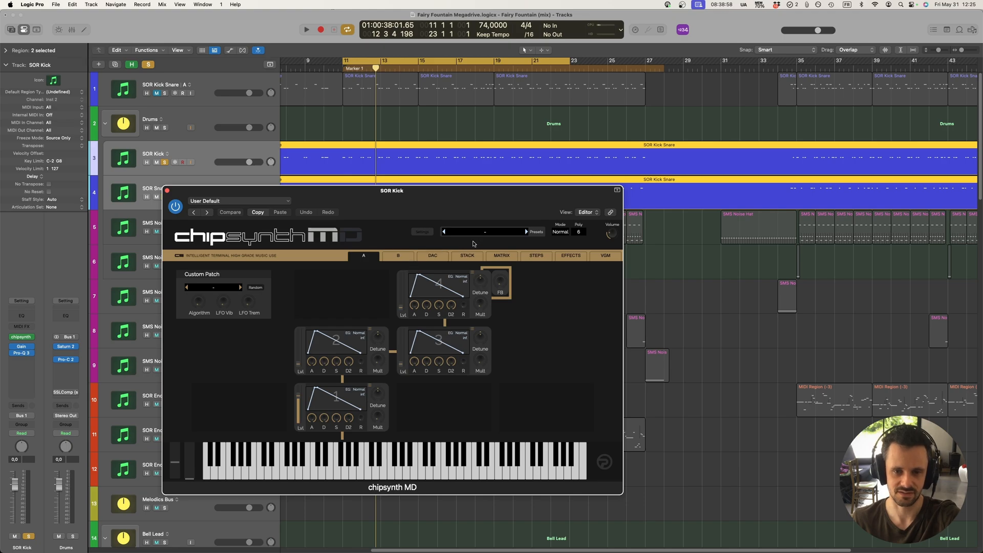
left_click(467, 255)
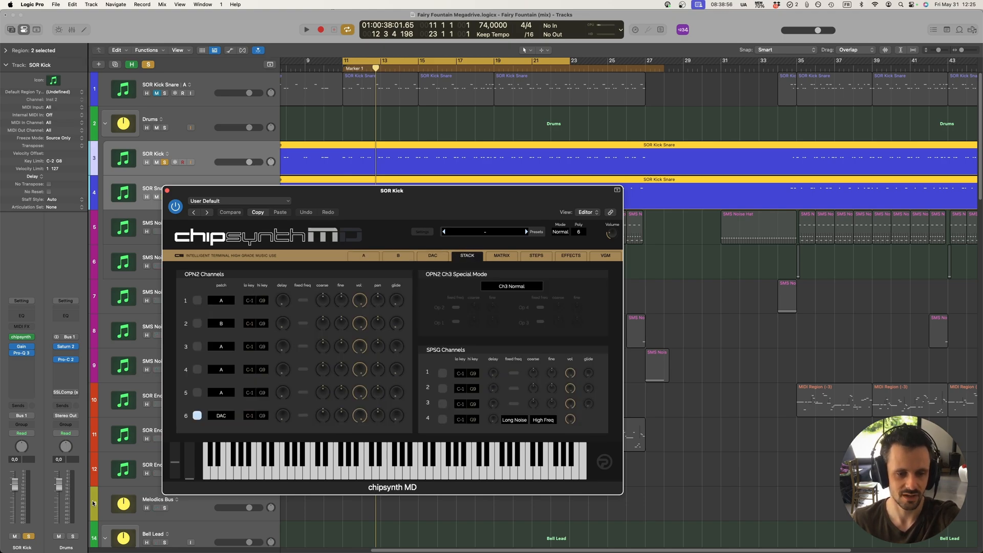
left_click(432, 256)
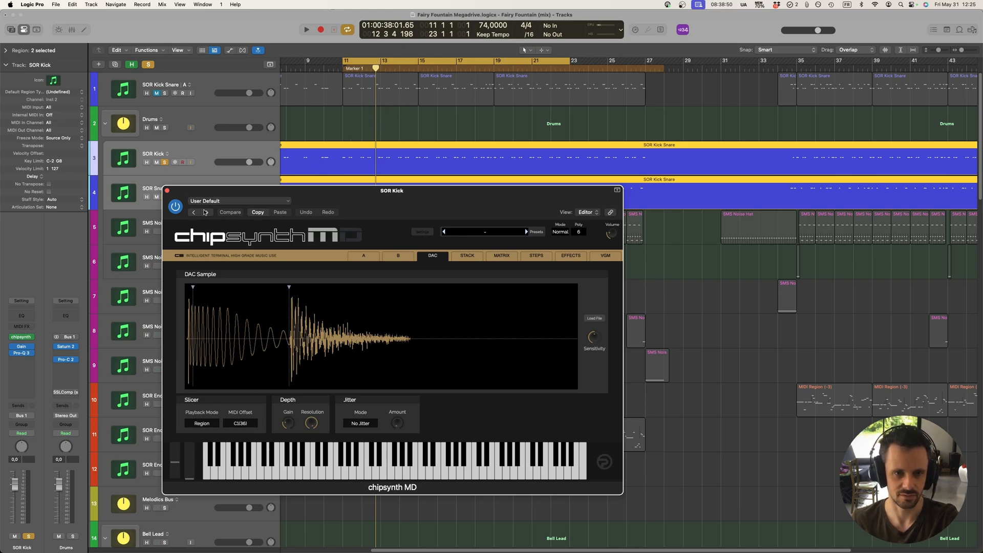
left_click(166, 190)
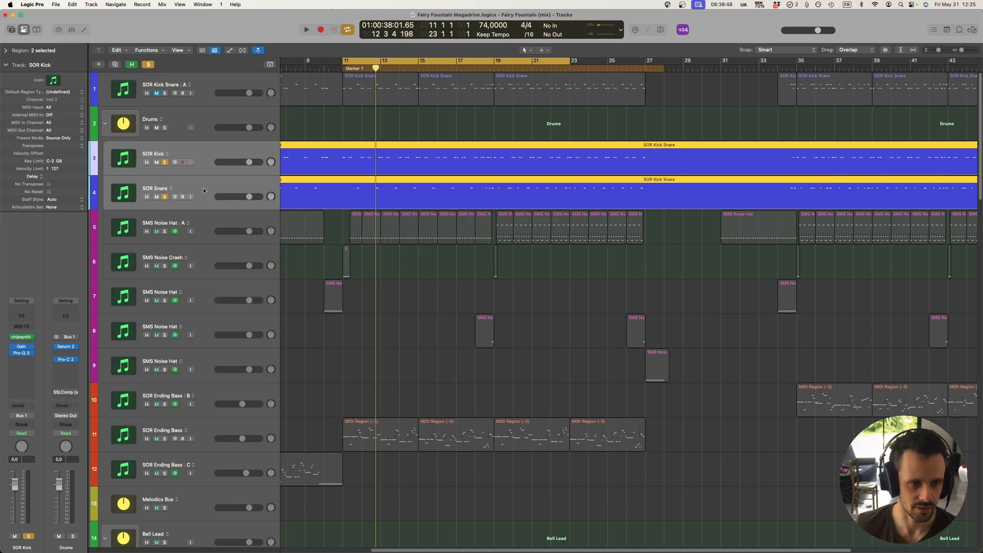
Step: Open the SOR Kick and SOR Snare regions together in the Piano Roll and audition the two used keys just below C2
left_click(222, 148)
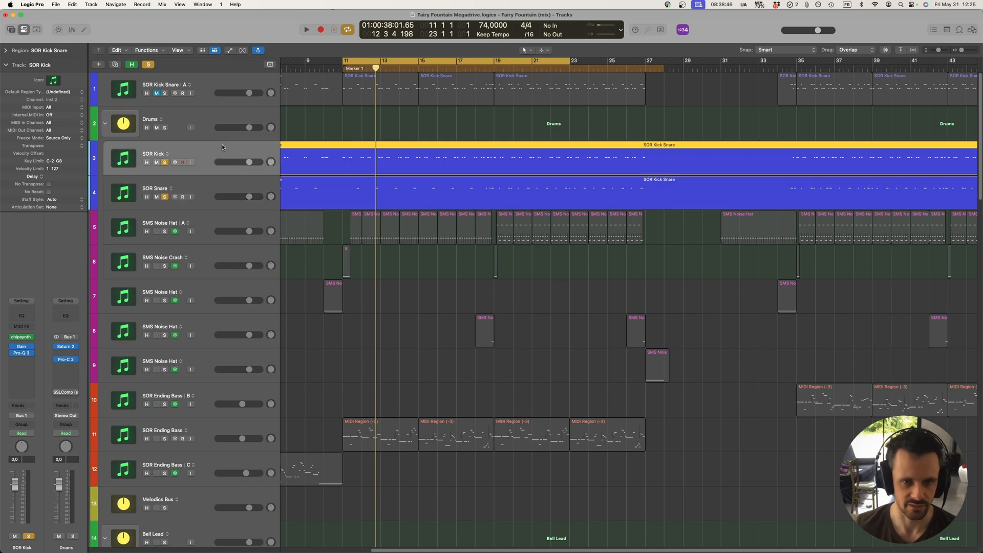
key("Down")
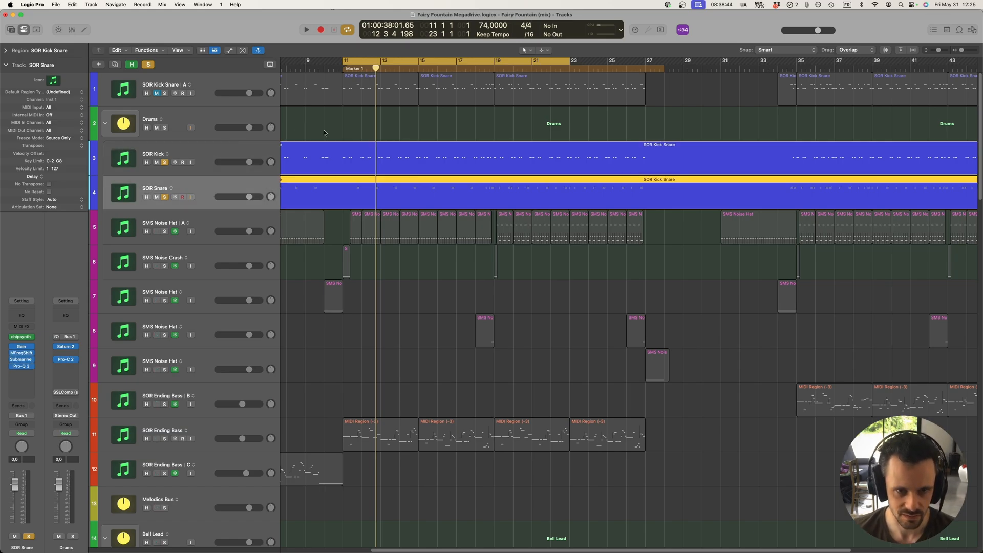
left_click(389, 151, "shift")
key("e")
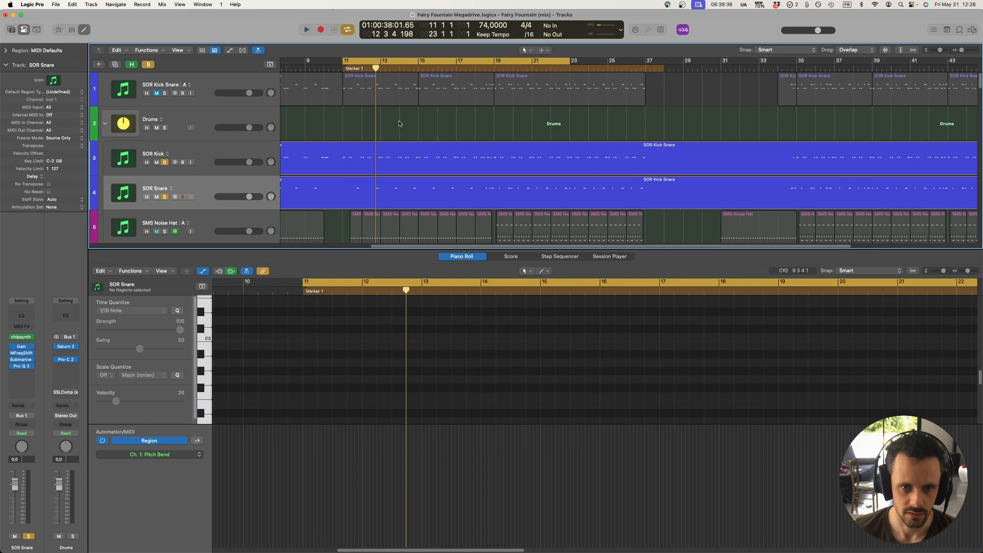
left_click(198, 354)
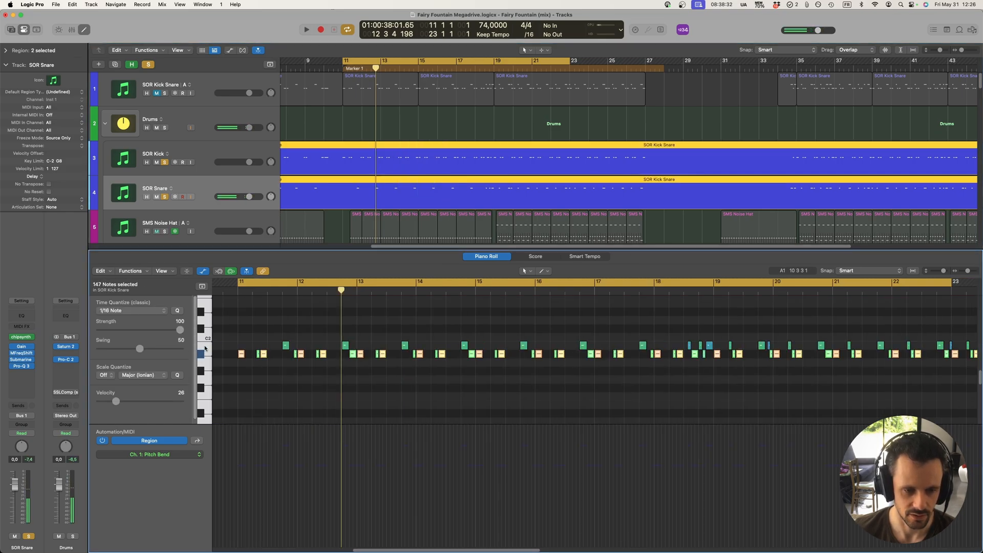
left_click(206, 347)
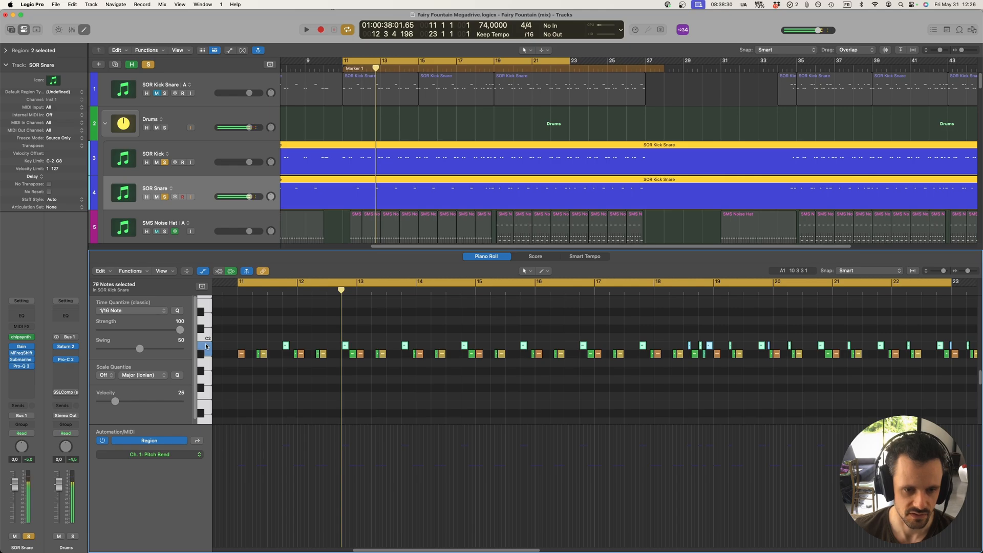